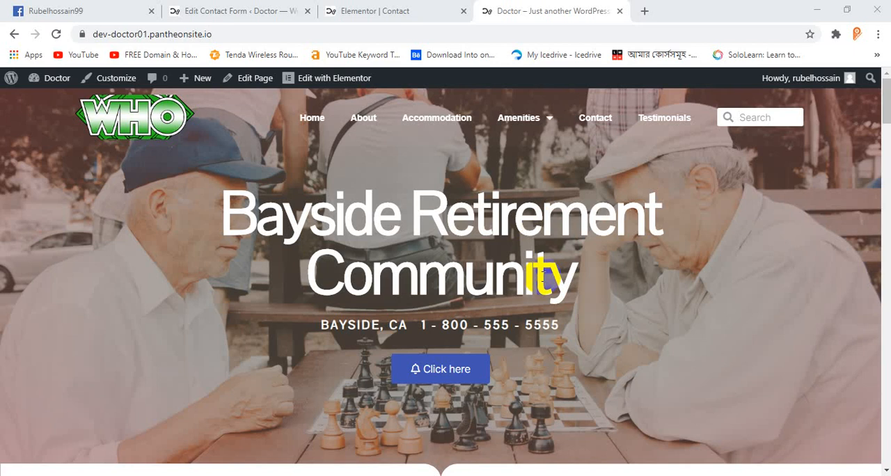
# Step: Review the published Home page's sections, from the hero banner through What We Offer, Our Story and Accomodation to Townhouses
pyautogui.scroll(-5, 438, 299)
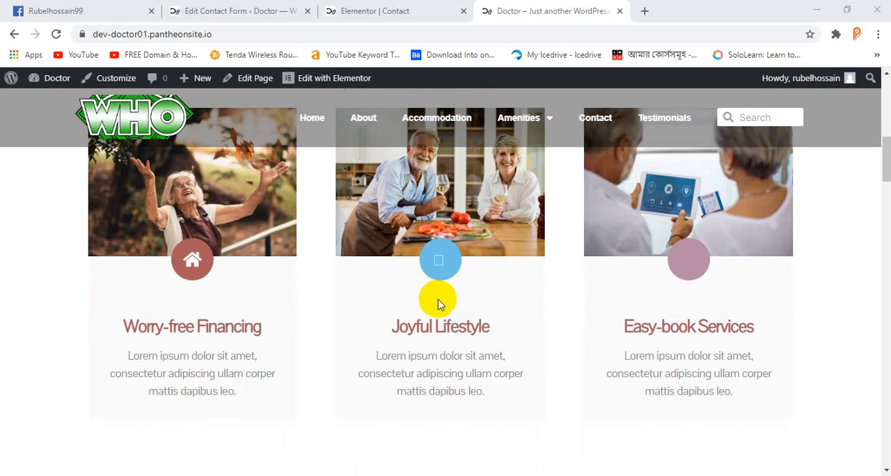
pyautogui.scroll(-5, 437, 303)
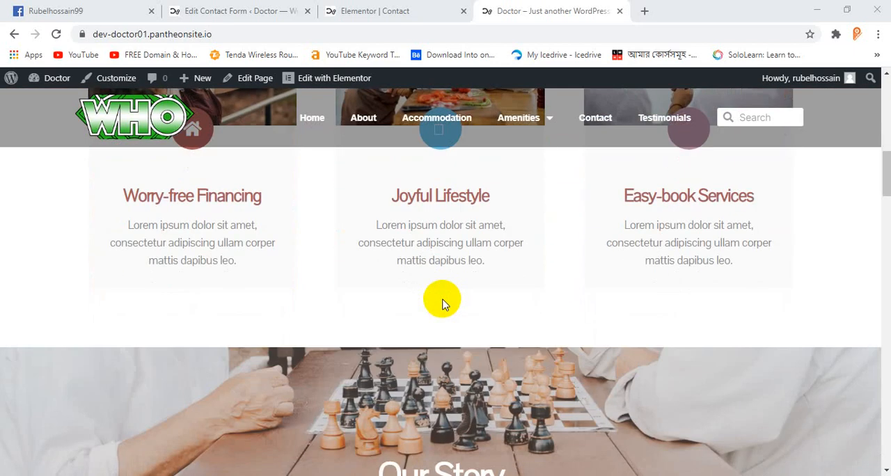
pyautogui.scroll(-3, 443, 304)
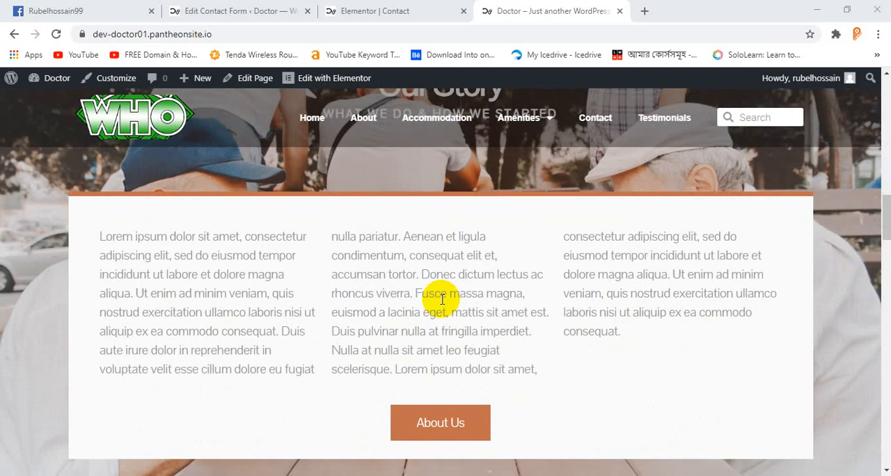
pyautogui.scroll(-3, 438, 307)
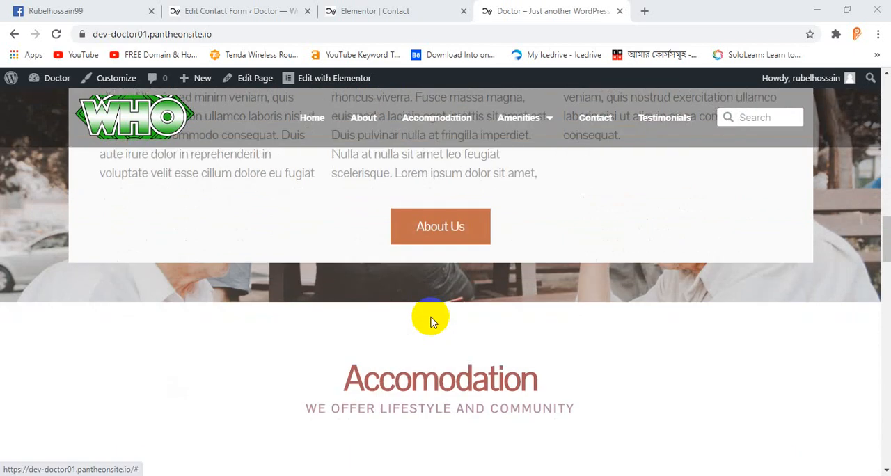
pyautogui.scroll(-3, 429, 322)
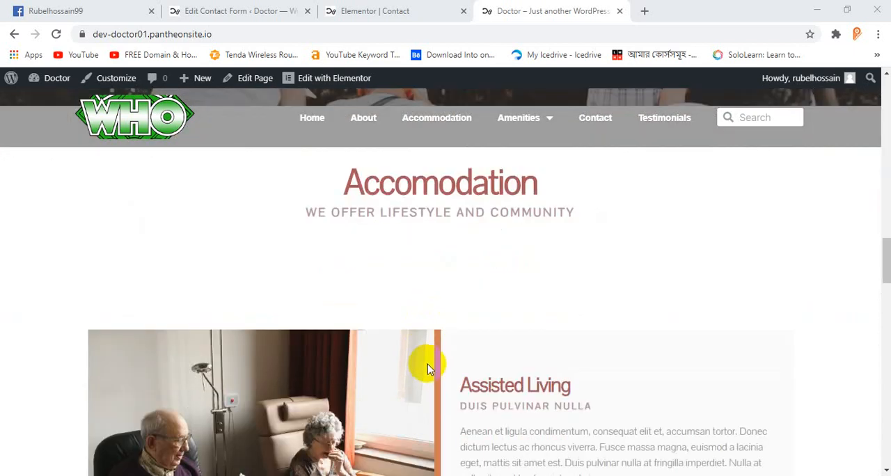
pyautogui.scroll(-3, 423, 369)
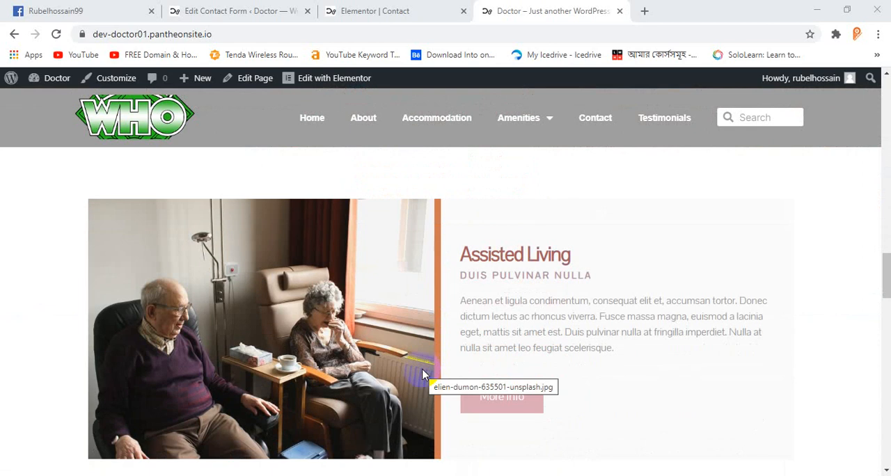
pyautogui.scroll(-3, 421, 373)
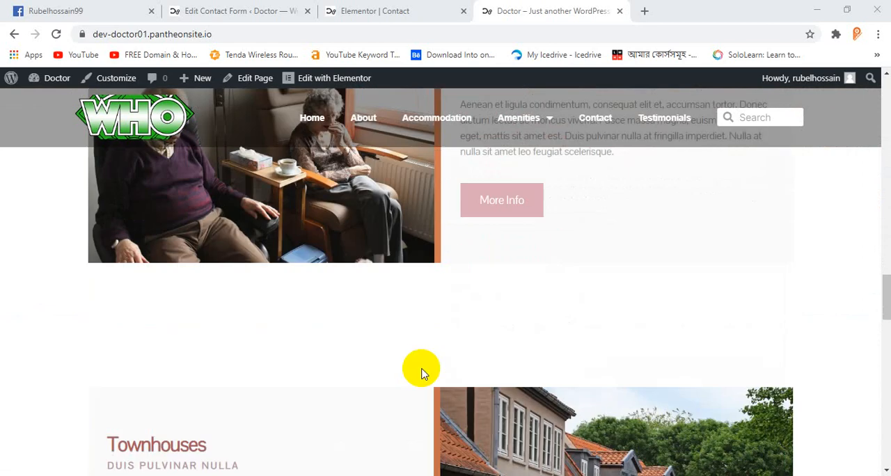
pyautogui.scroll(-3, 306, 334)
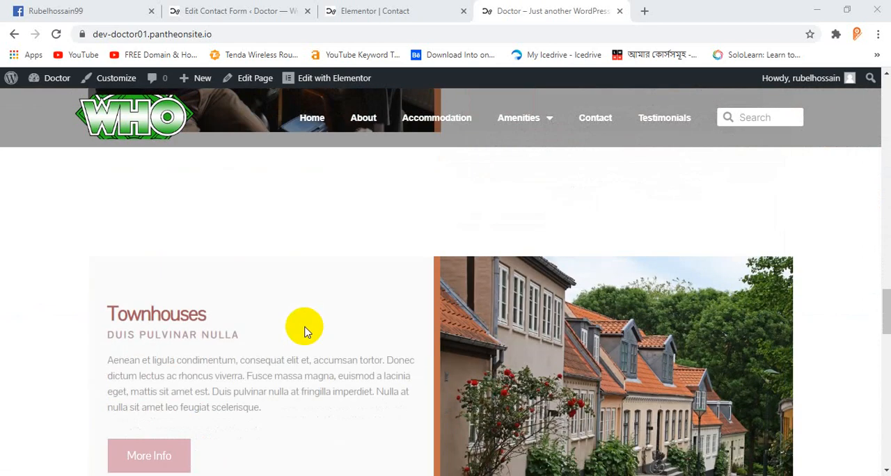
pyautogui.scroll(6, 299, 322)
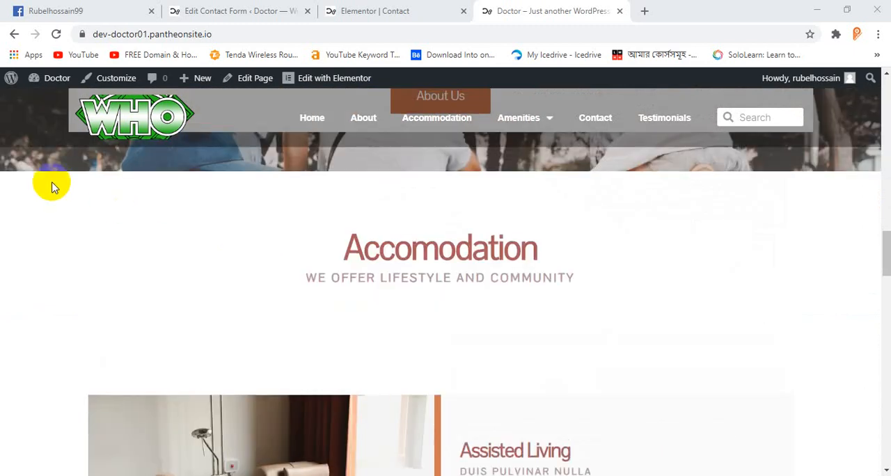
pyautogui.scroll(5, 835, 257)
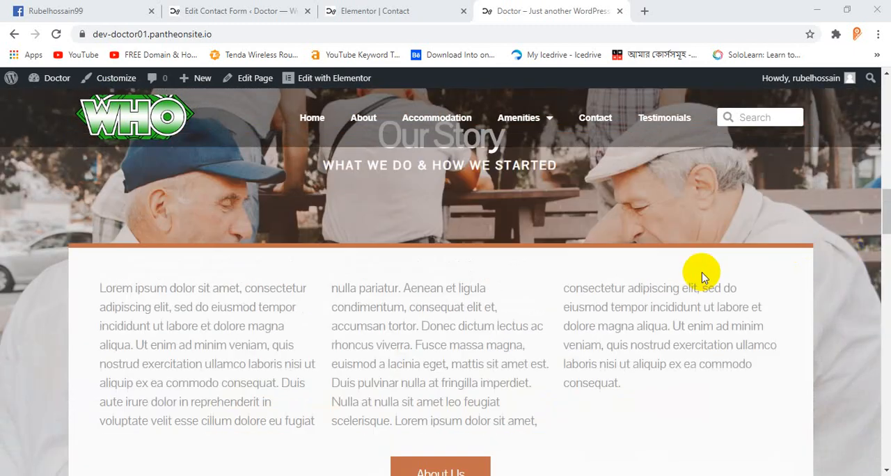
pyautogui.scroll(5, 626, 280)
pyautogui.scroll(5, 526, 307)
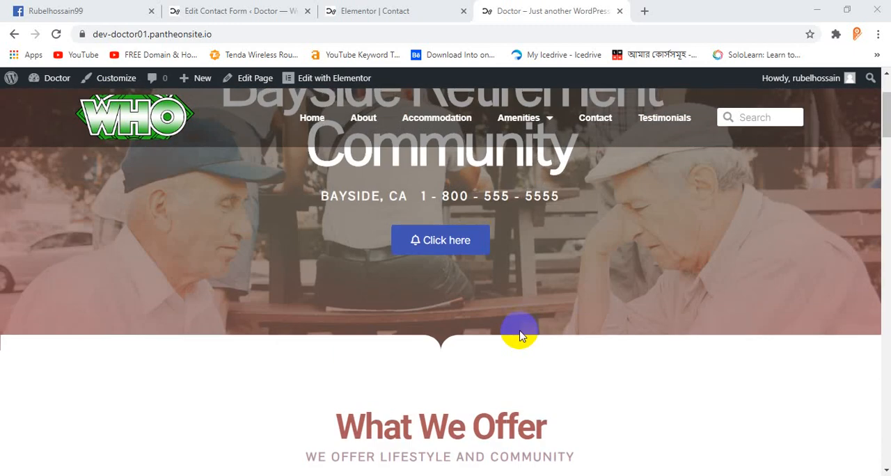
pyautogui.scroll(2, 520, 335)
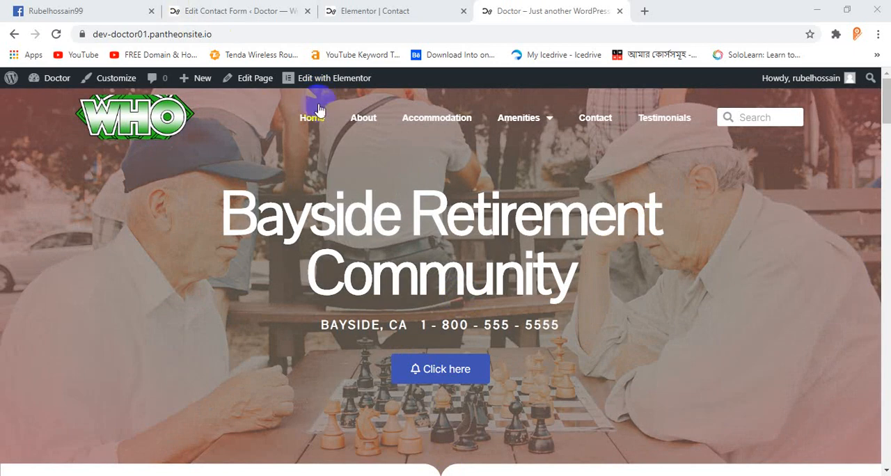
# Step: Open the Home page for editing in Elementor
pyautogui.scroll(-2, 407, 268)
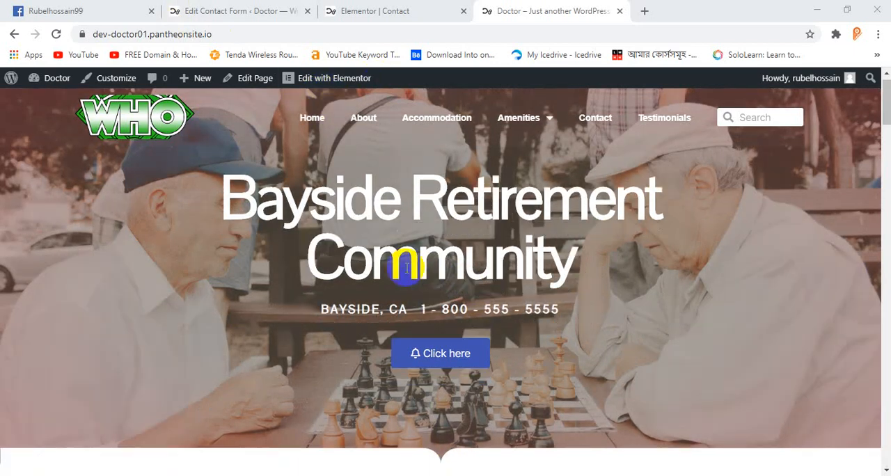
pyautogui.scroll(2, 407, 268)
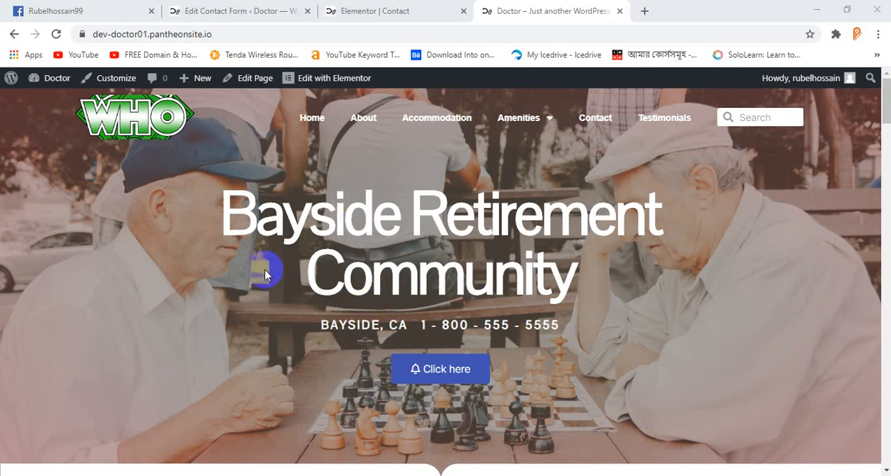
pyautogui.scroll(-3, 217, 325)
pyautogui.scroll(3, 217, 324)
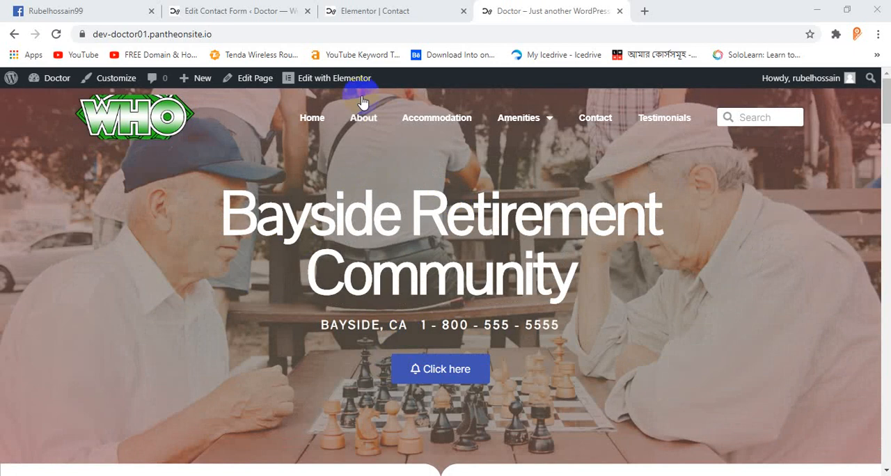
pyautogui.click(336, 82)
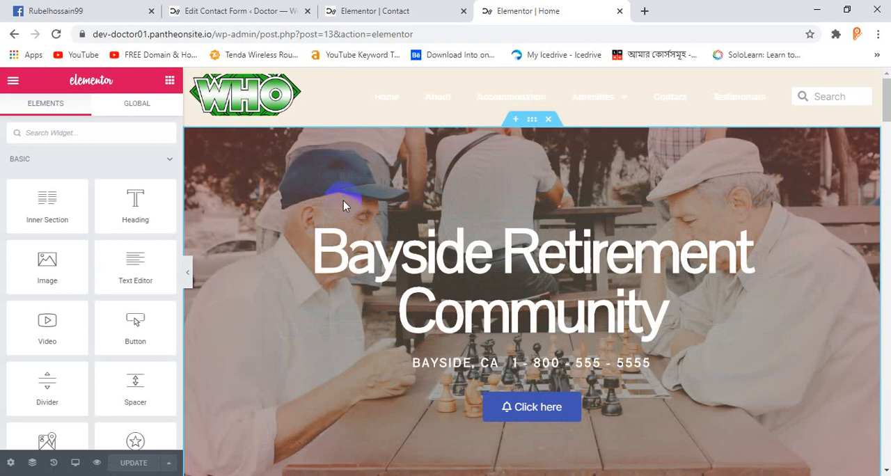
# Step: Examine the header menu and hero section of the Home page in the editor's desktop preview
pyautogui.scroll(-4, 408, 318)
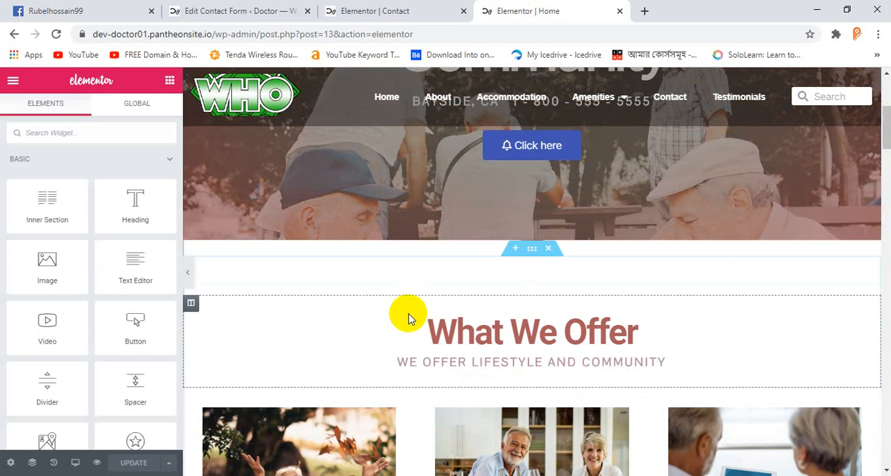
pyautogui.scroll(3, 409, 313)
pyautogui.scroll(-3, 409, 309)
pyautogui.scroll(3, 410, 310)
pyautogui.scroll(-3, 414, 306)
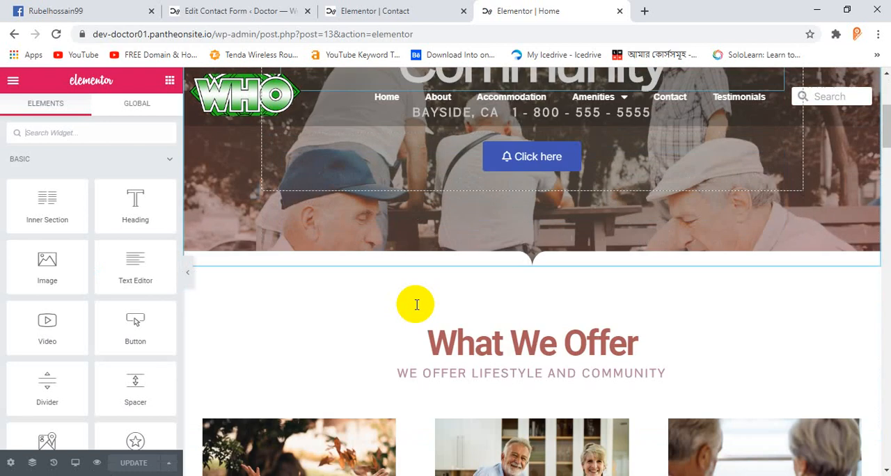
pyautogui.scroll(-3, 414, 306)
pyautogui.scroll(4, 408, 312)
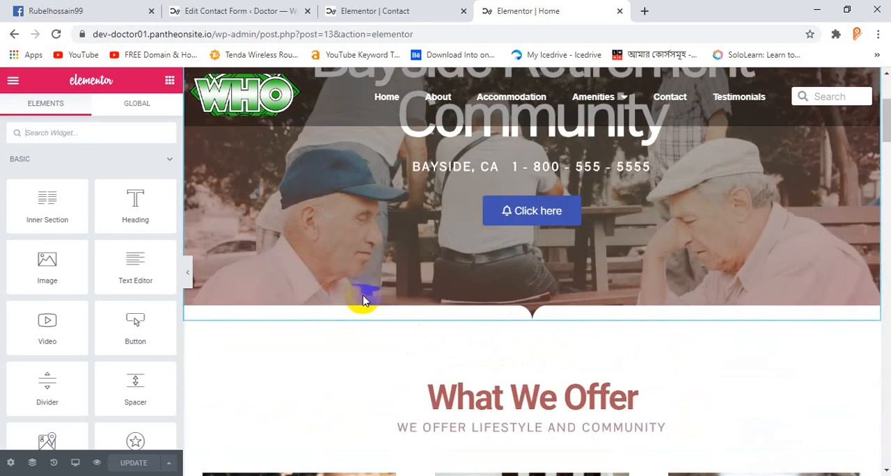
pyautogui.scroll(3, 363, 299)
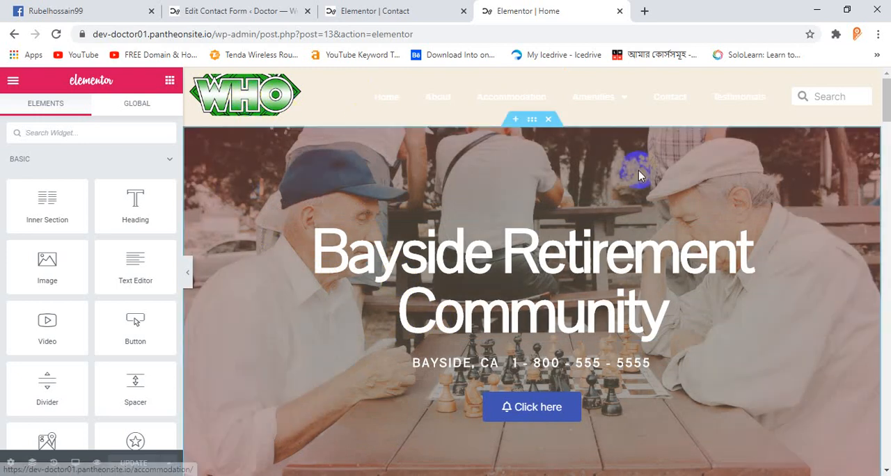
pyautogui.scroll(-4, 617, 192)
pyautogui.scroll(4, 608, 198)
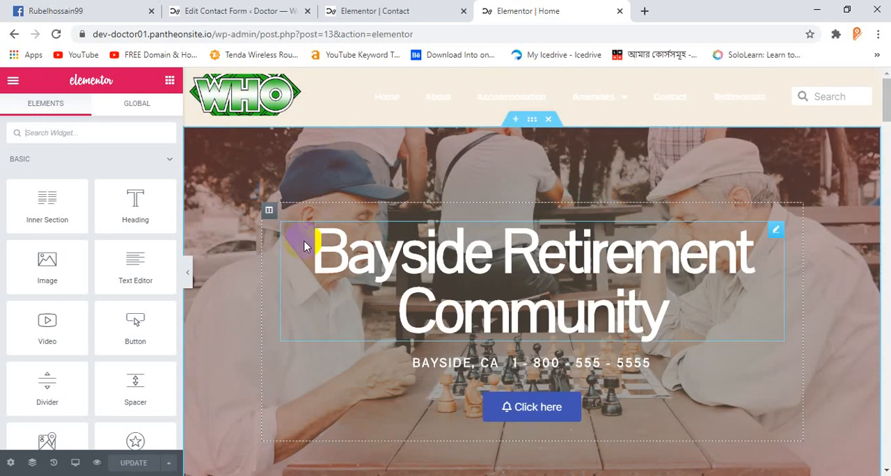
pyautogui.scroll(-4, 478, 264)
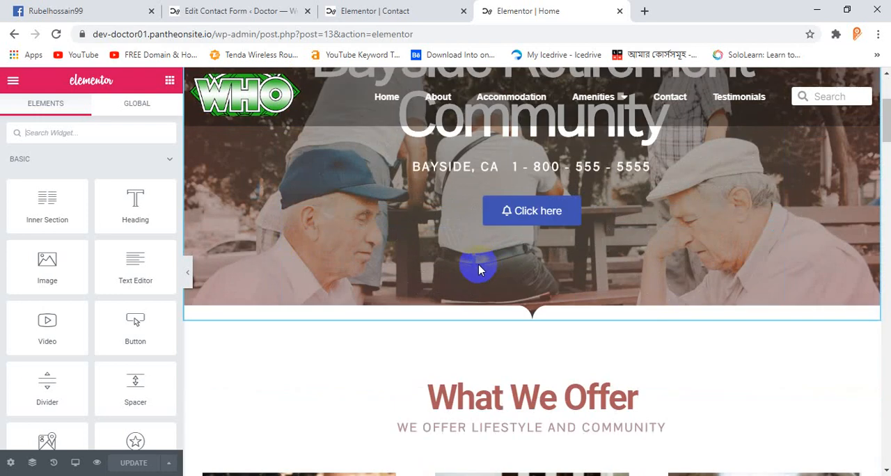
pyautogui.scroll(2, 478, 264)
# Step: Switch the editor's responsive preview of the Home page to Tablet
pyautogui.moveTo(144, 340); pyautogui.dragTo(167, 348)
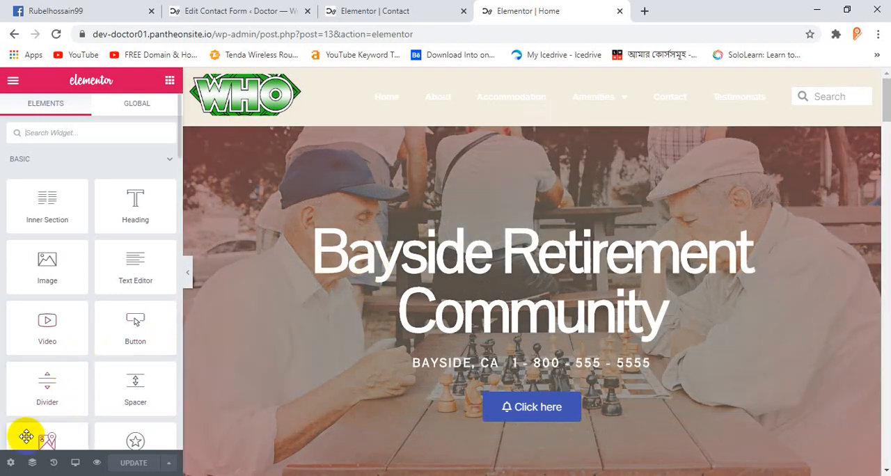
pyautogui.click(75, 464)
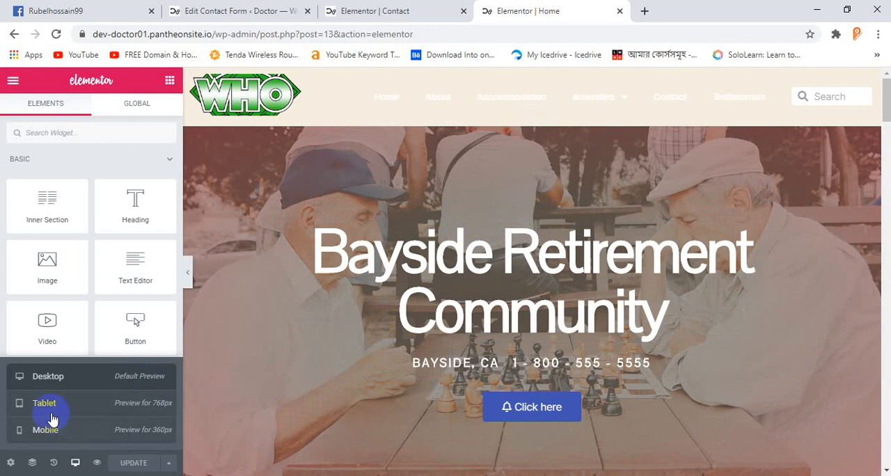
pyautogui.click(93, 412)
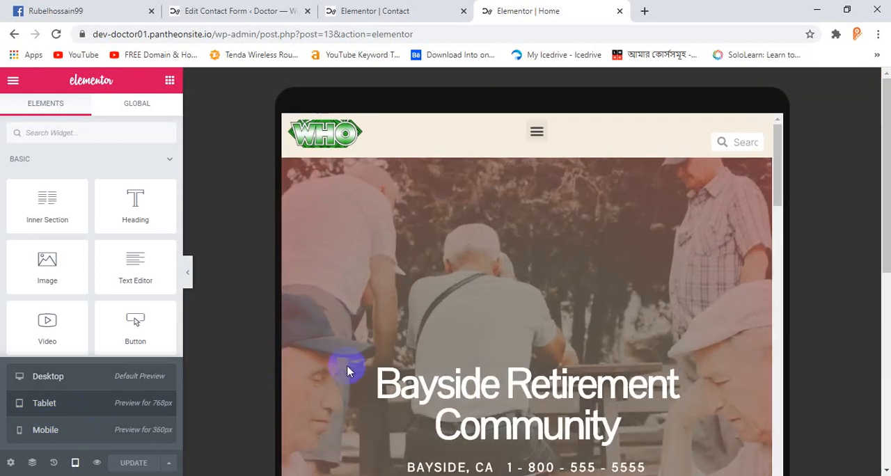
# Step: Examine the header's logo, menu toggle and search box over the hero section in the tablet preview
pyautogui.scroll(-3, 591, 243)
pyautogui.scroll(3, 598, 246)
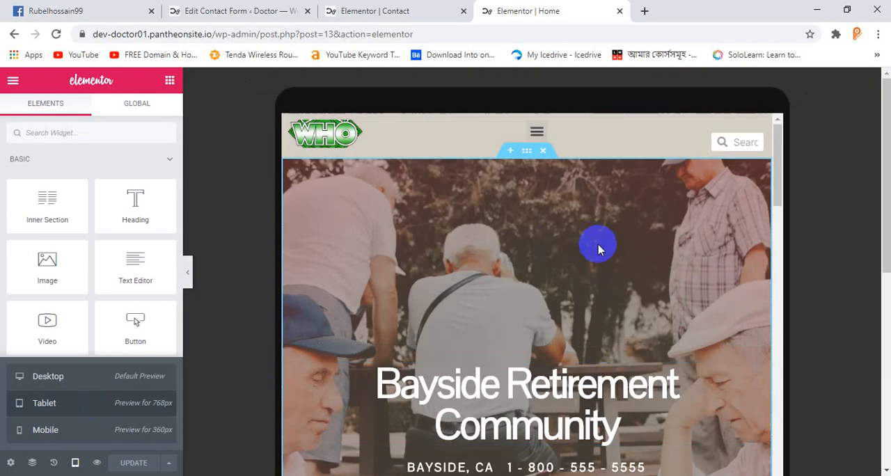
pyautogui.scroll(-3, 598, 251)
pyautogui.scroll(3, 602, 257)
pyautogui.scroll(-3, 602, 259)
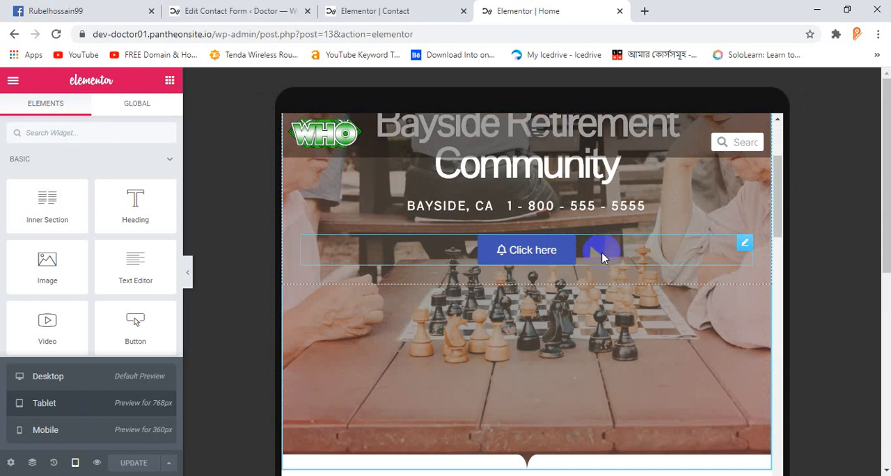
pyautogui.scroll(3, 602, 259)
pyautogui.scroll(-3, 602, 257)
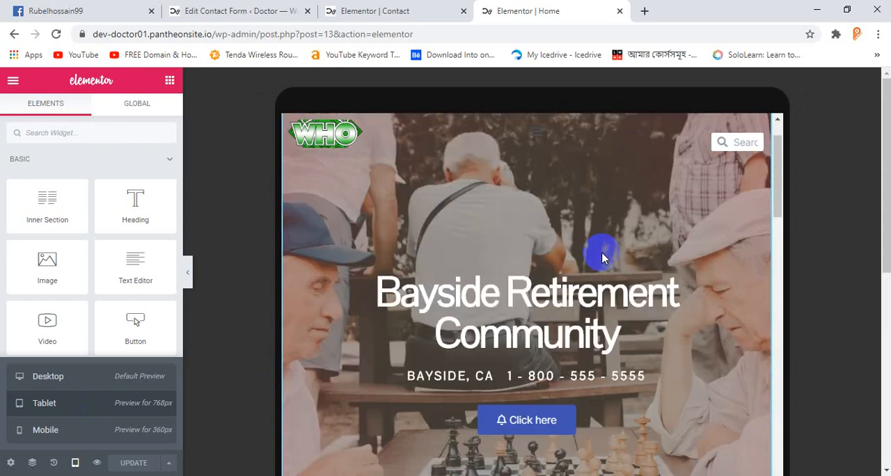
pyautogui.scroll(3, 602, 253)
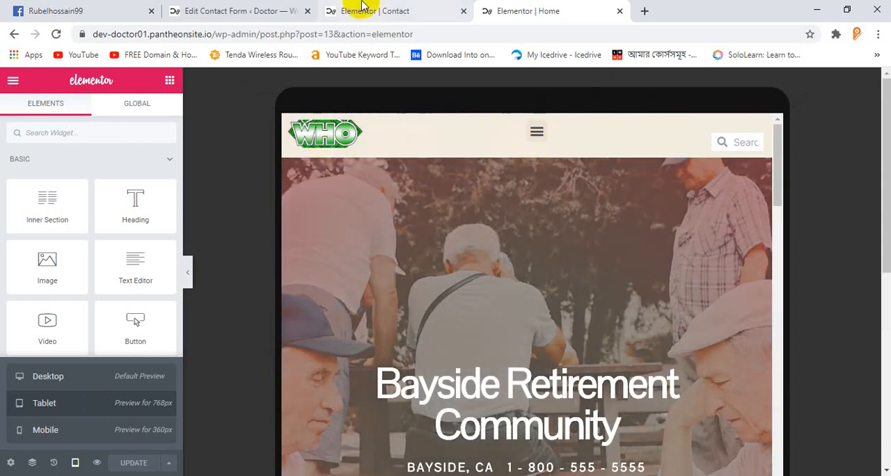
pyautogui.click(503, 212)
pyautogui.click(392, 10)
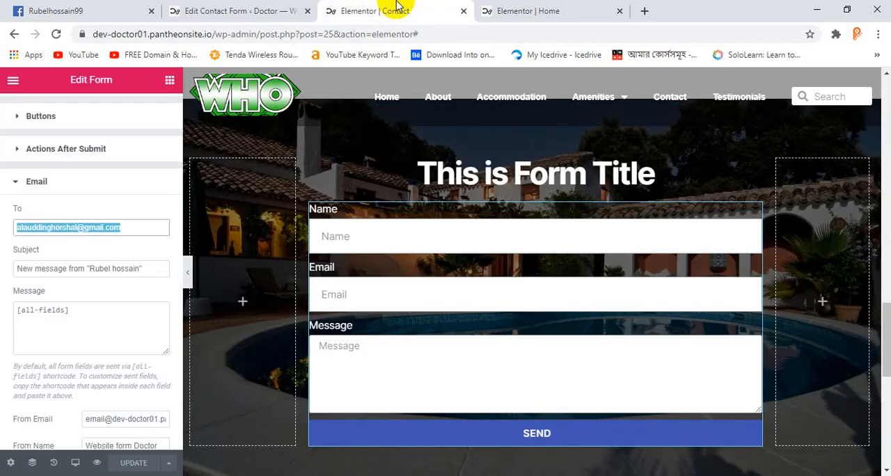
pyautogui.click(263, 6)
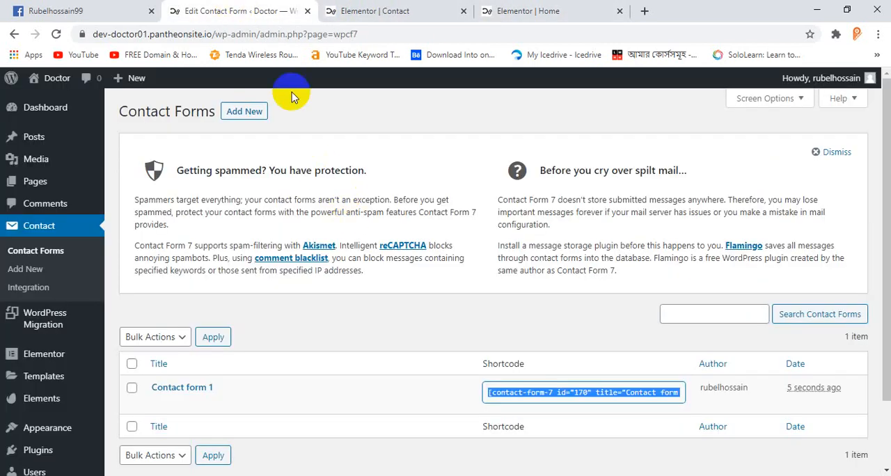
pyautogui.click(439, 5)
pyautogui.click(557, 9)
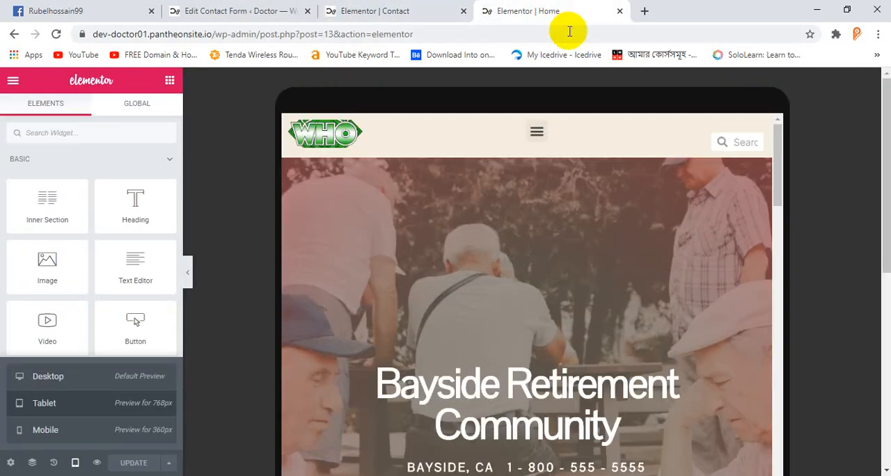
pyautogui.click(431, 6)
pyautogui.scroll(2, 781, 105)
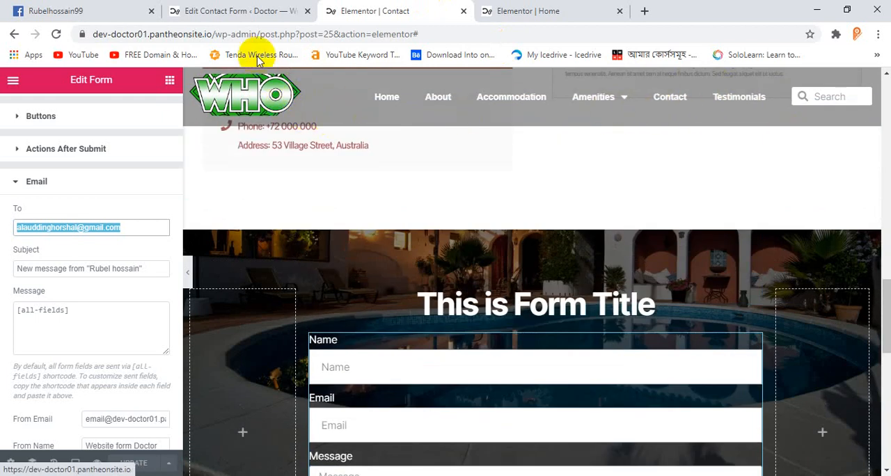
# Step: Recheck how the Home page's header sits over the hero section in the tablet preview
pyautogui.click(240, 11)
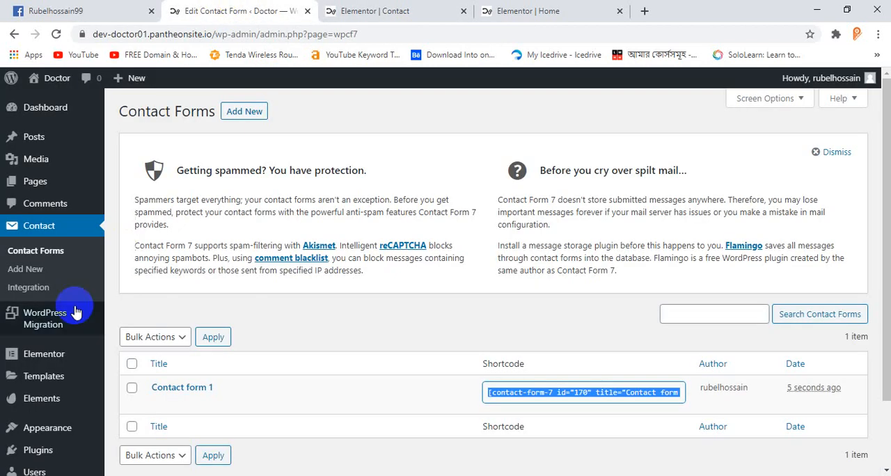
pyautogui.scroll(-1, 73, 369)
pyautogui.moveTo(59, 304)
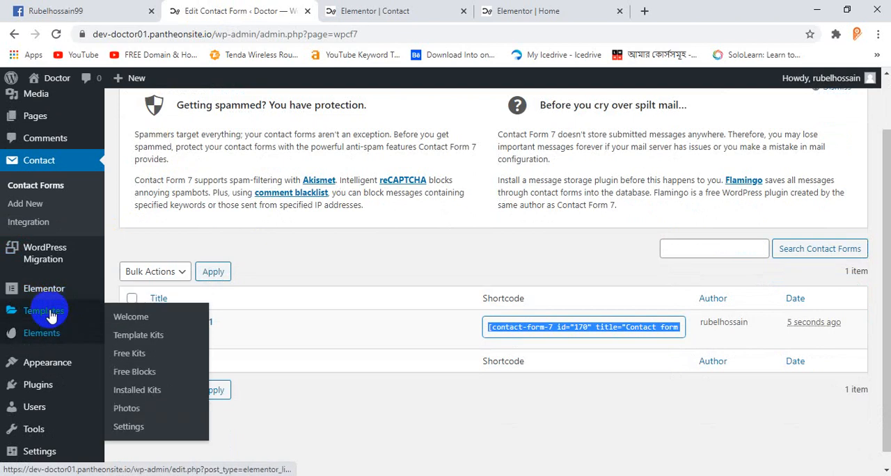
pyautogui.click(368, 8)
pyautogui.click(487, 10)
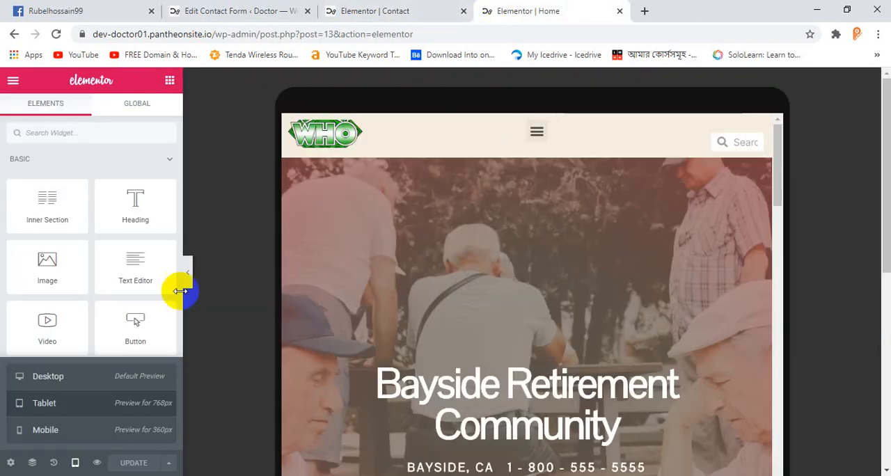
pyautogui.scroll(-3, 465, 225)
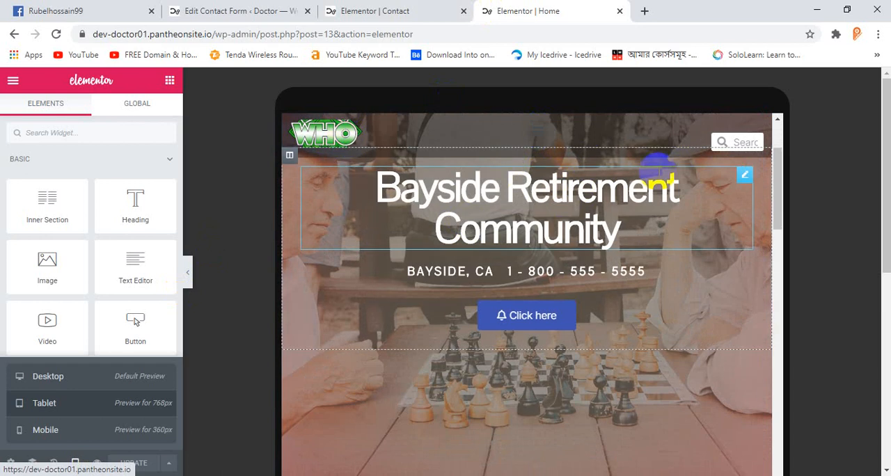
# Step: Open the header template from the Theme Builder for editing in Elementor
pyautogui.click(232, 10)
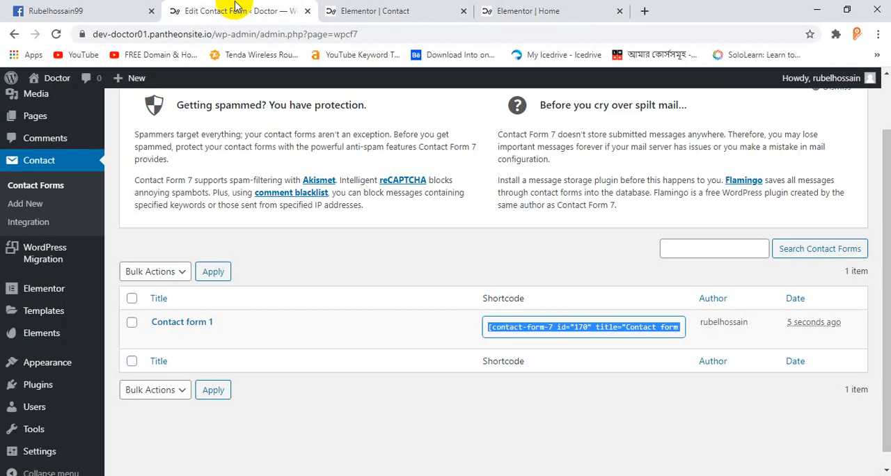
pyautogui.moveTo(50, 311)
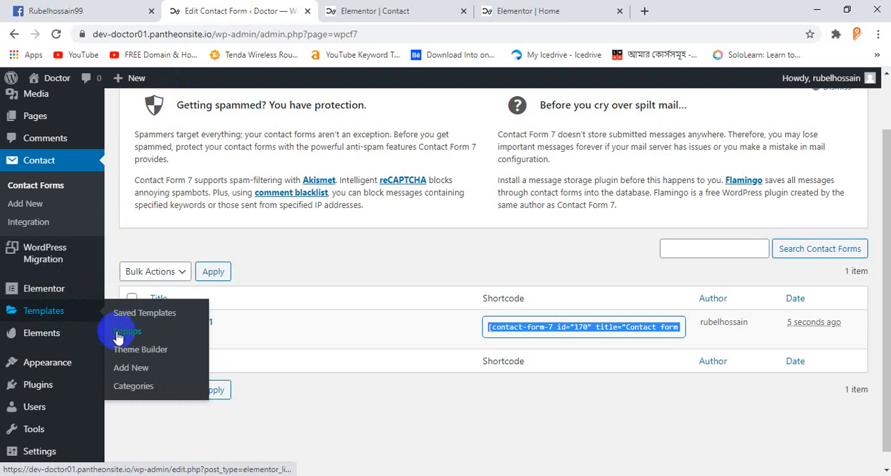
pyautogui.click(151, 351)
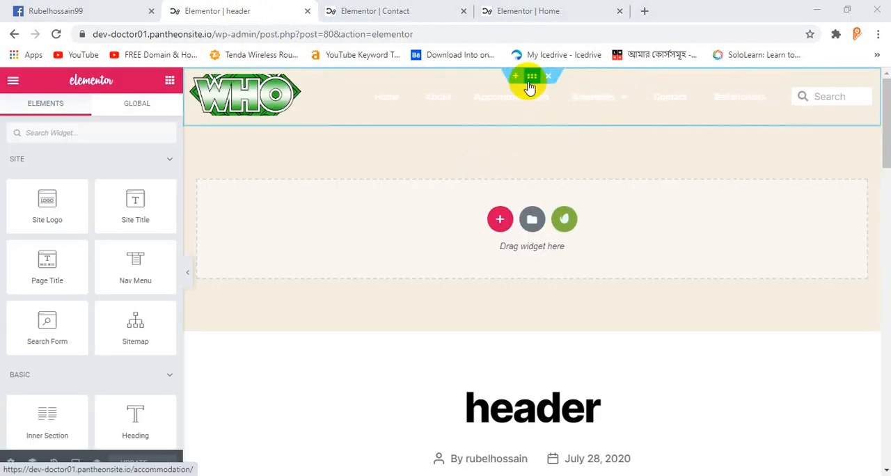
# Step: Set the header section's vertical alignment to Middle
pyautogui.click(531, 77)
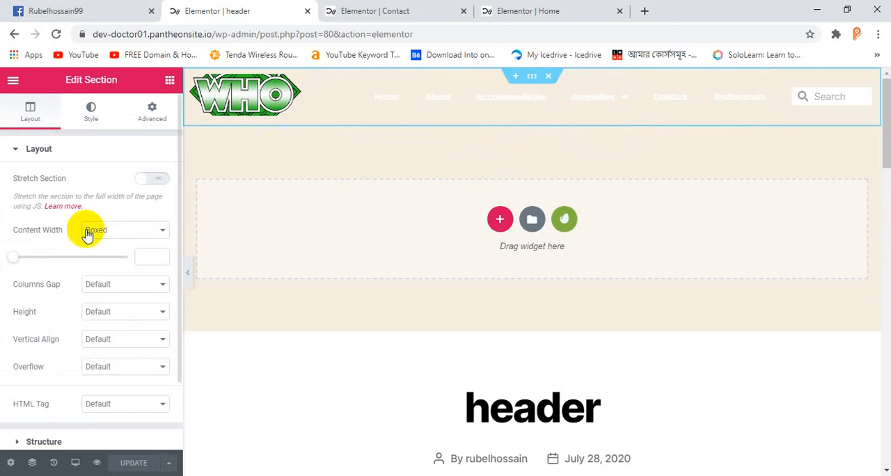
pyautogui.click(109, 341)
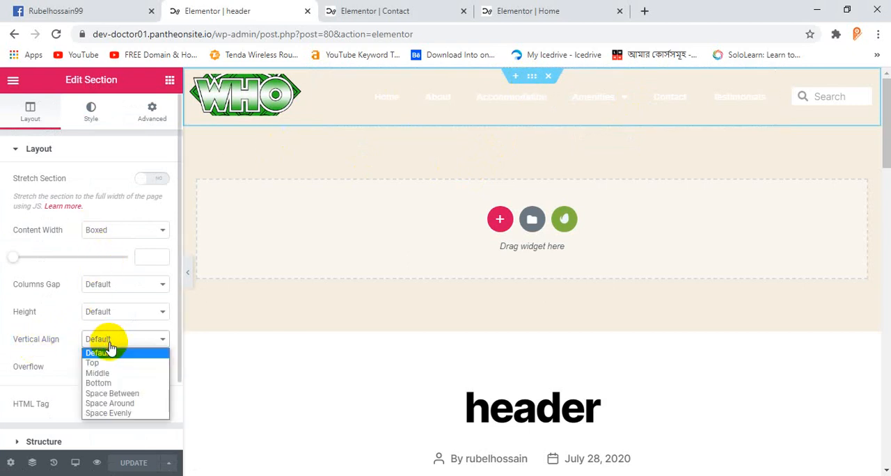
pyautogui.click(104, 373)
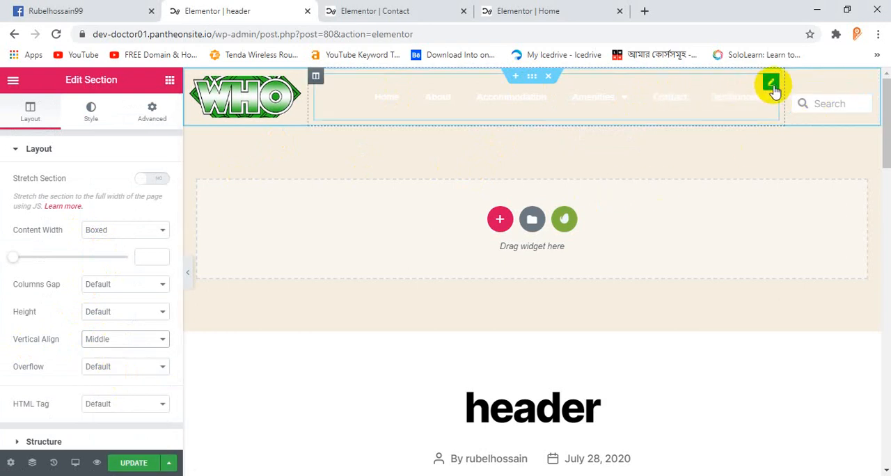
# Step: Set the header navigation menu's vertical padding to 8 and update the template
pyautogui.click(771, 85)
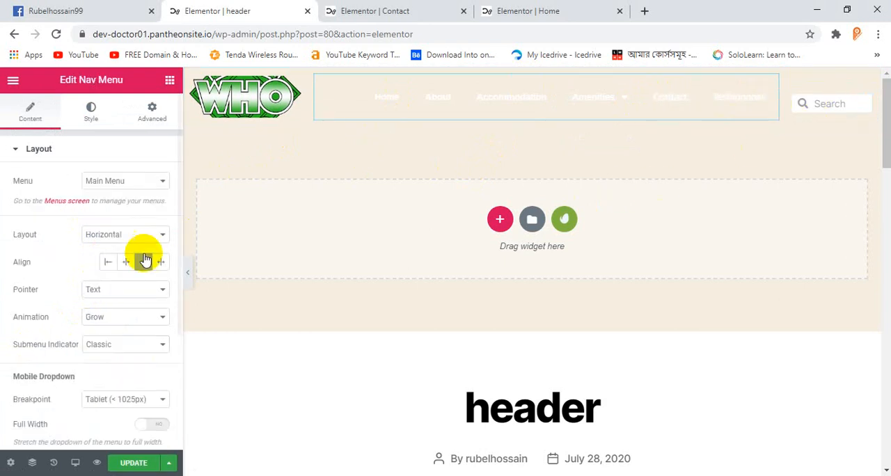
pyautogui.click(151, 120)
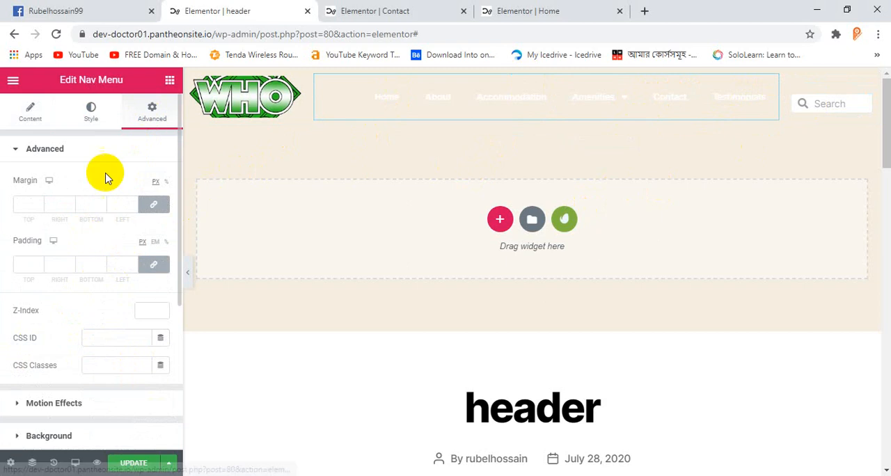
pyautogui.rightClick(550, 96)
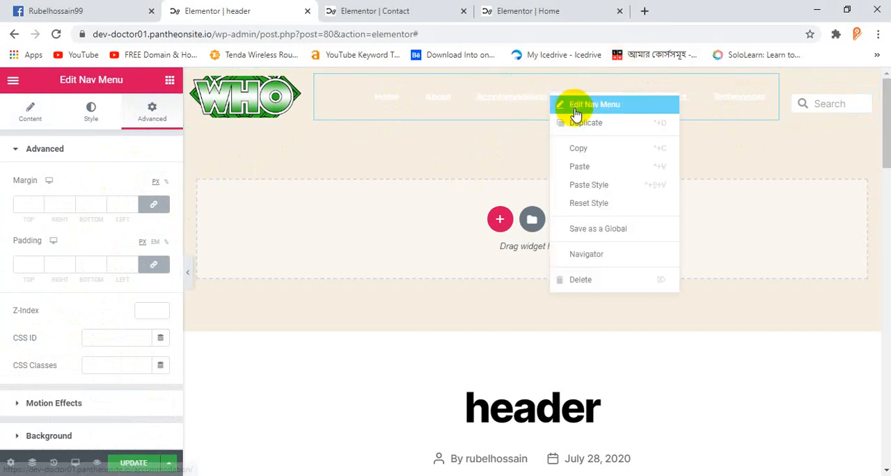
pyautogui.click(89, 116)
pyautogui.scroll(-2, 76, 232)
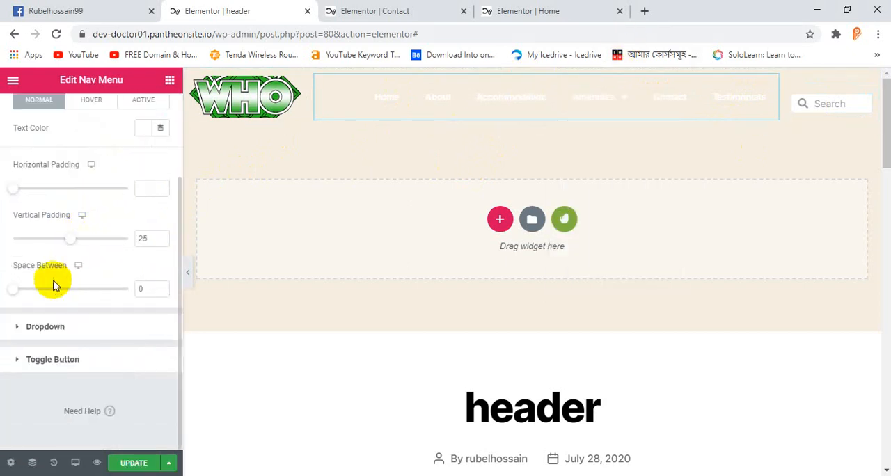
pyautogui.moveTo(72, 239); pyautogui.dragTo(2, 240)
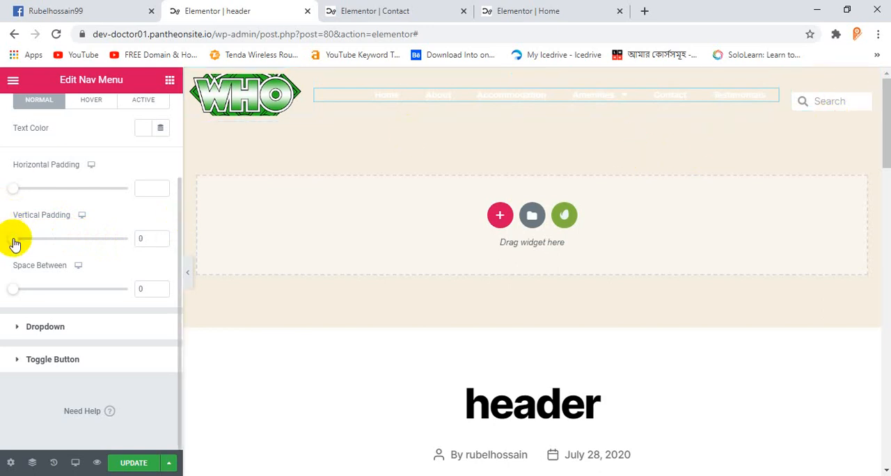
pyautogui.moveTo(15, 240)
pyautogui.mouseDown()
pyautogui.moveTo(33, 240)
pyautogui.moveTo(17, 238)
pyautogui.moveTo(16, 255)
pyautogui.mouseUp()
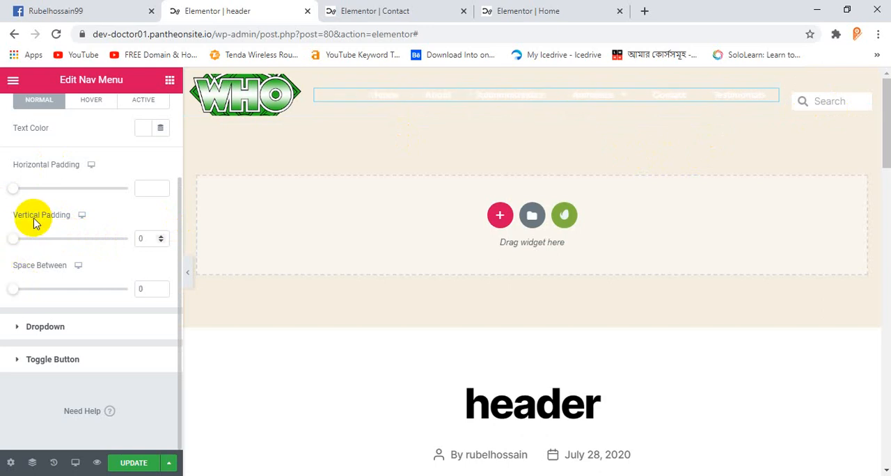
pyautogui.moveTo(20, 242); pyautogui.dragTo(34, 245)
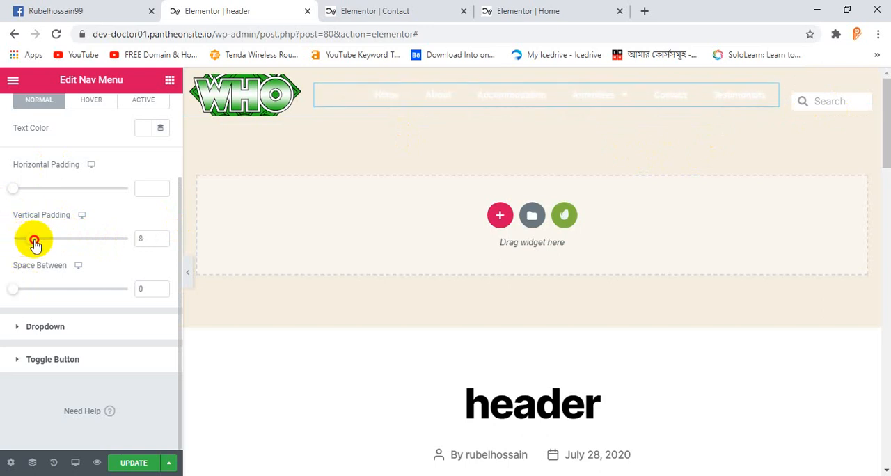
pyautogui.click(137, 466)
# Step: Reload the Home page editor and close the Contact page editor
pyautogui.click(421, 10)
pyautogui.click(259, 14)
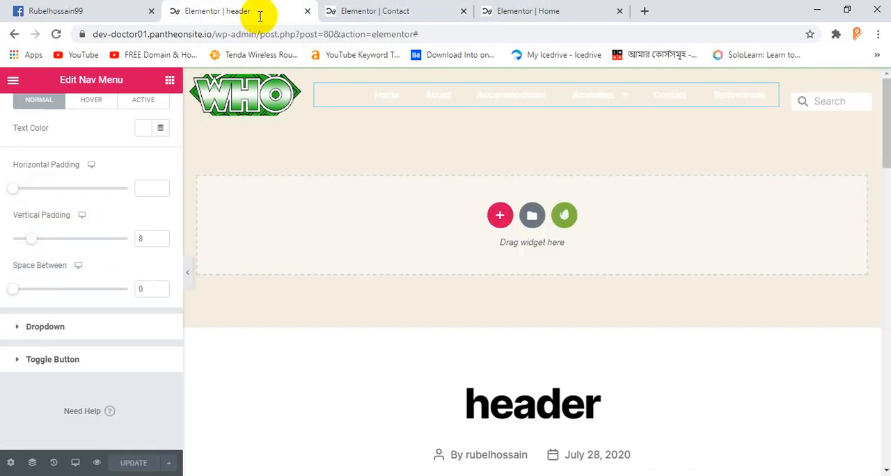
pyautogui.click(334, 11)
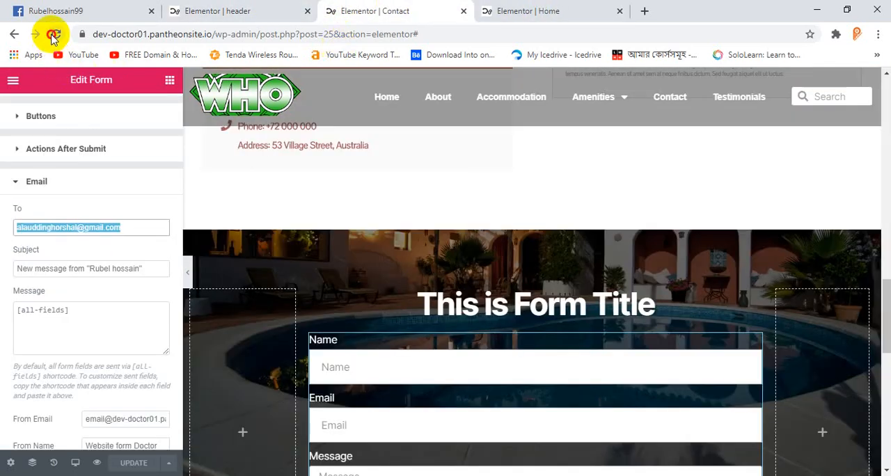
pyautogui.click(52, 34)
pyautogui.click(568, 10)
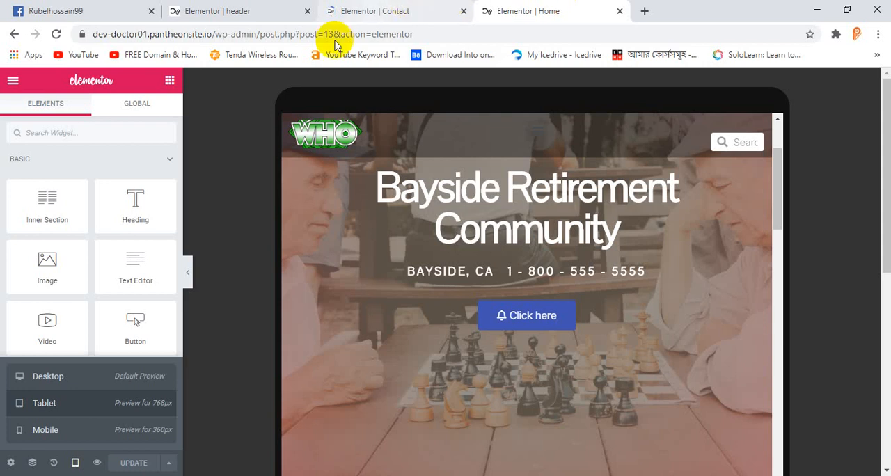
pyautogui.click(55, 35)
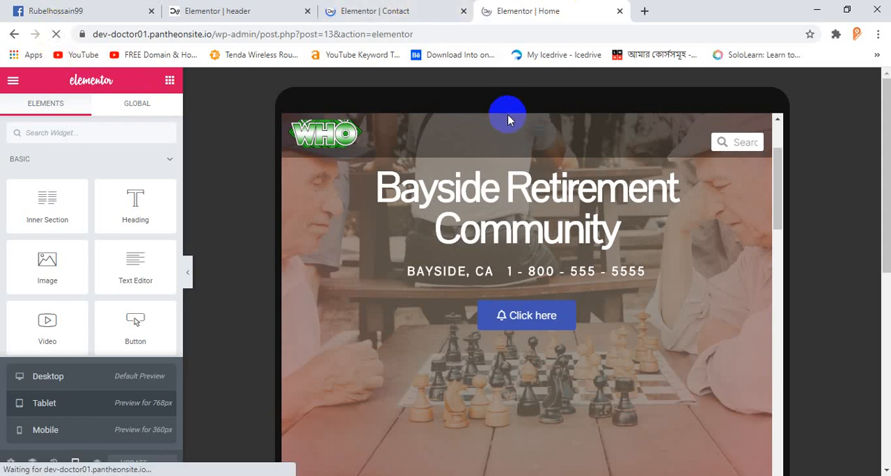
pyautogui.middleClick(396, 7)
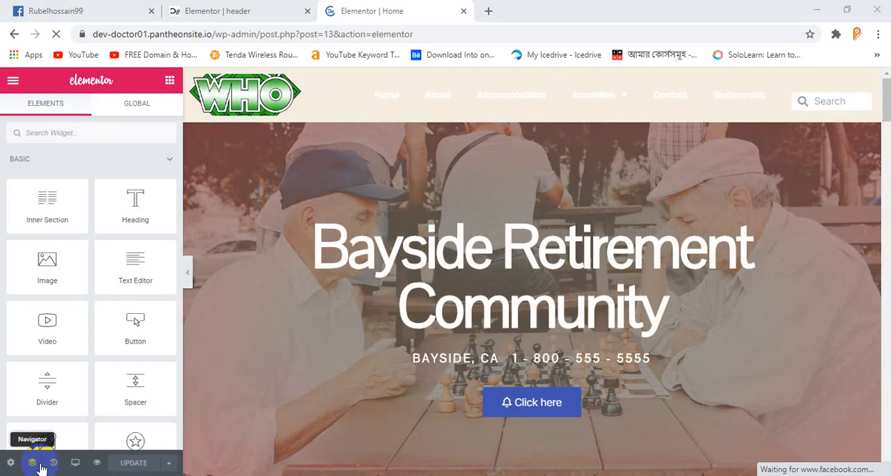
# Step: Preview the Home page as Tablet and examine the header's search box and menu toggle
pyautogui.click(75, 463)
pyautogui.click(68, 406)
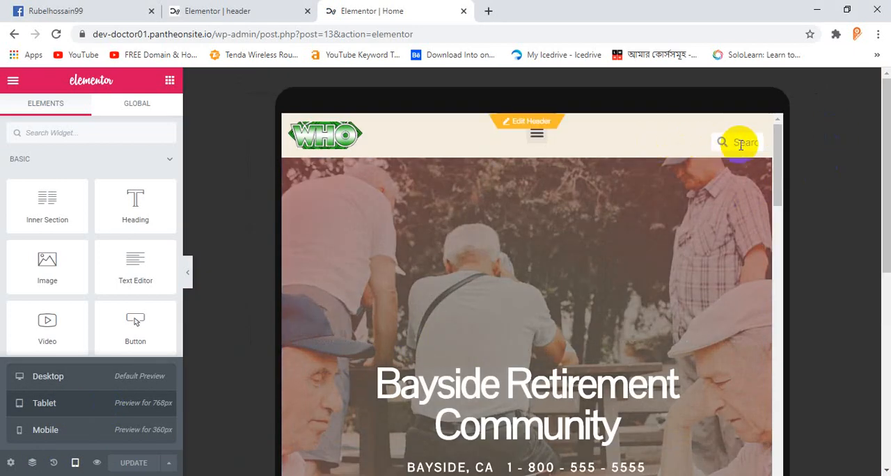
pyautogui.scroll(-2, 658, 204)
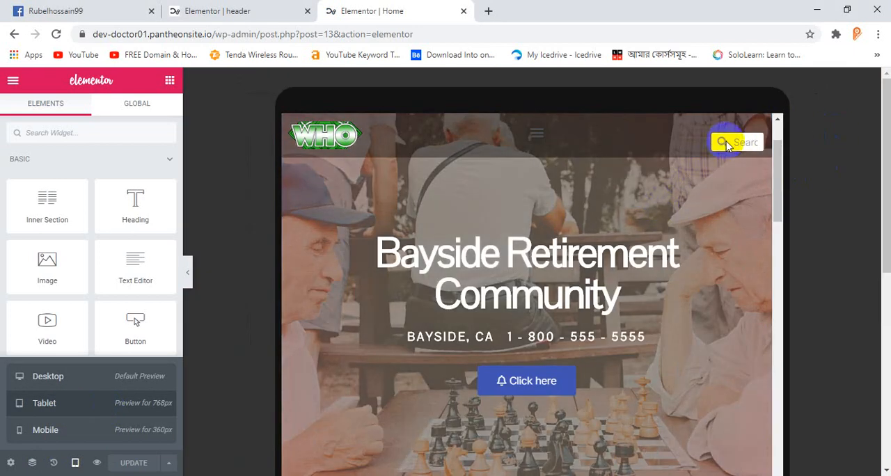
pyautogui.click(545, 142)
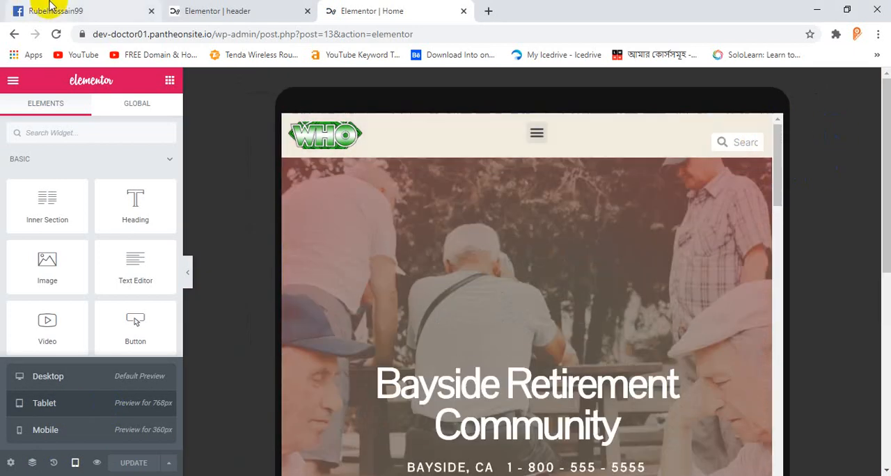
# Step: Return to the header template's section settings and switch its responsive preview to Tablet
pyautogui.click(223, 9)
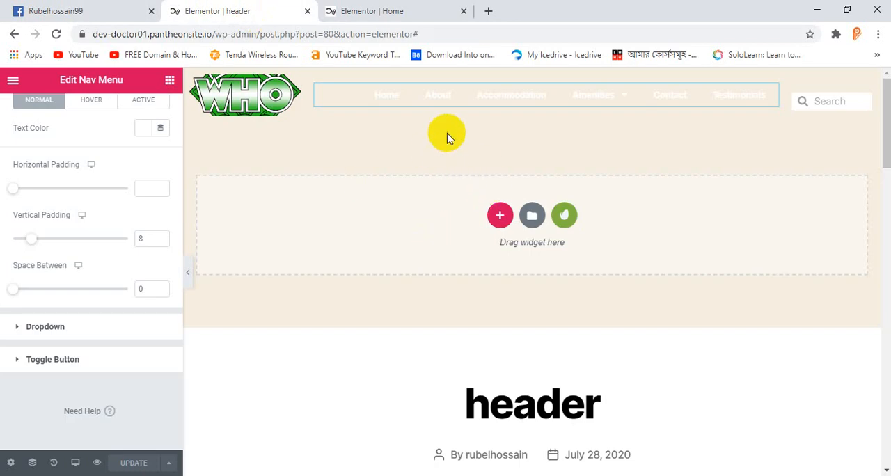
pyautogui.click(533, 77)
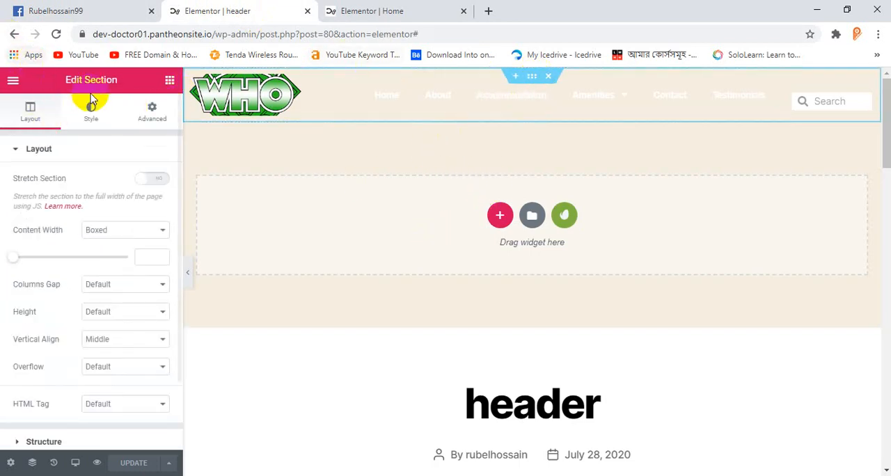
pyautogui.click(408, 9)
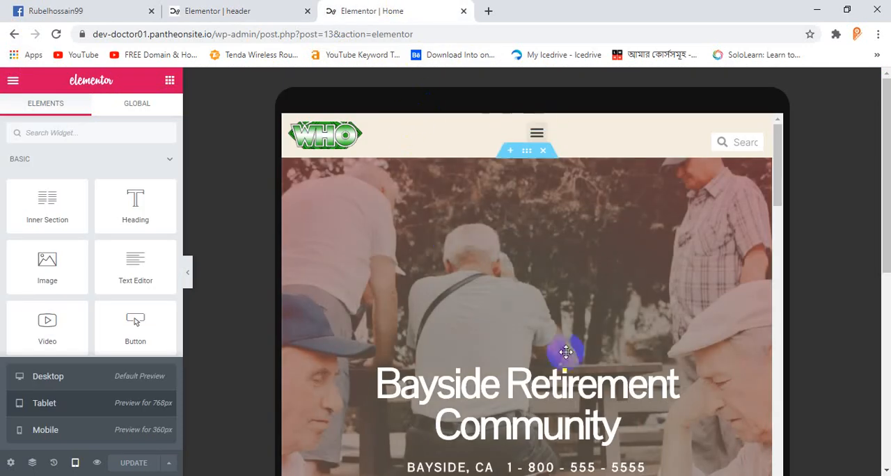
pyautogui.click(262, 5)
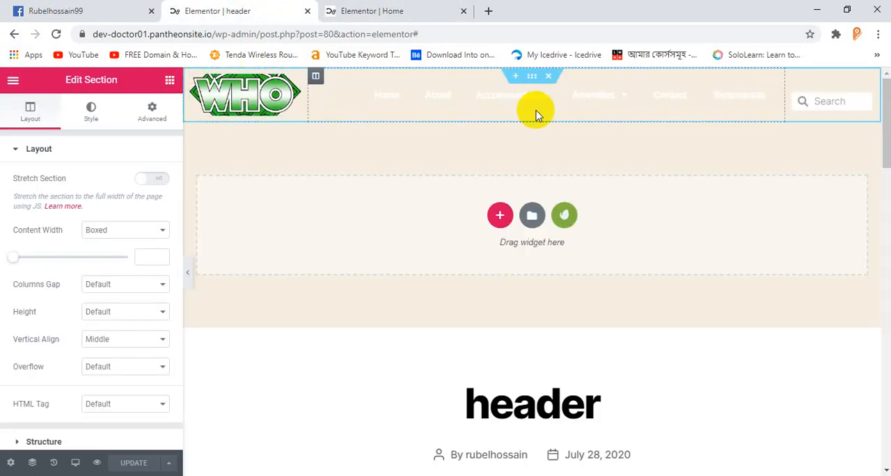
pyautogui.click(76, 463)
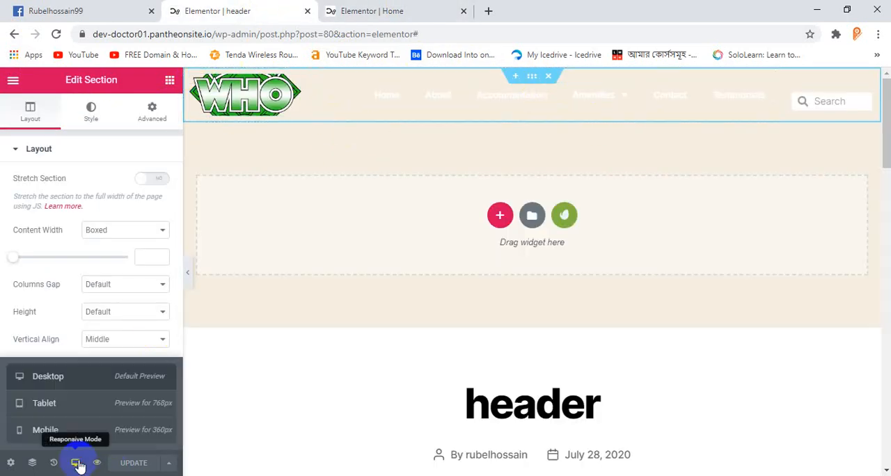
pyautogui.click(72, 406)
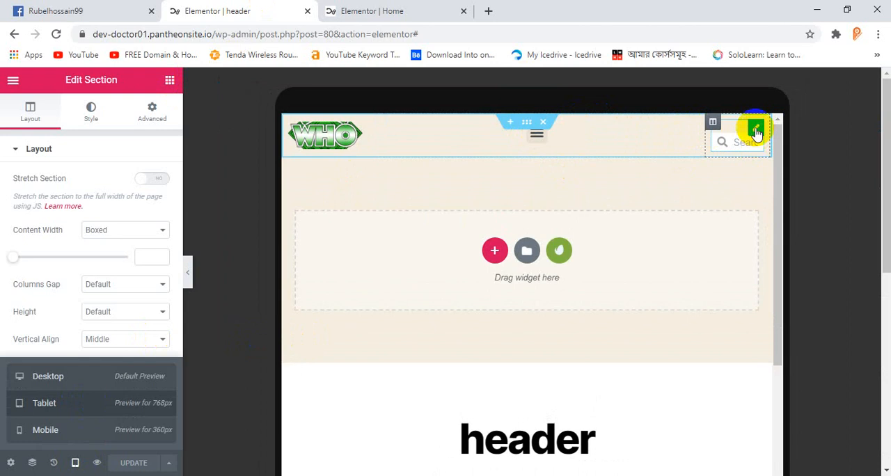
# Step: Give the header's search form a tablet padding of 10 px on top and 0 on the other sides, and update the template
pyautogui.click(756, 129)
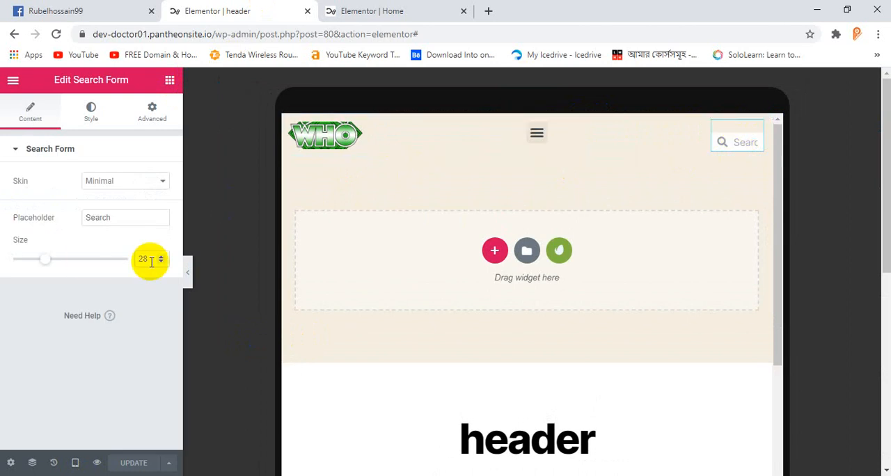
pyautogui.click(156, 112)
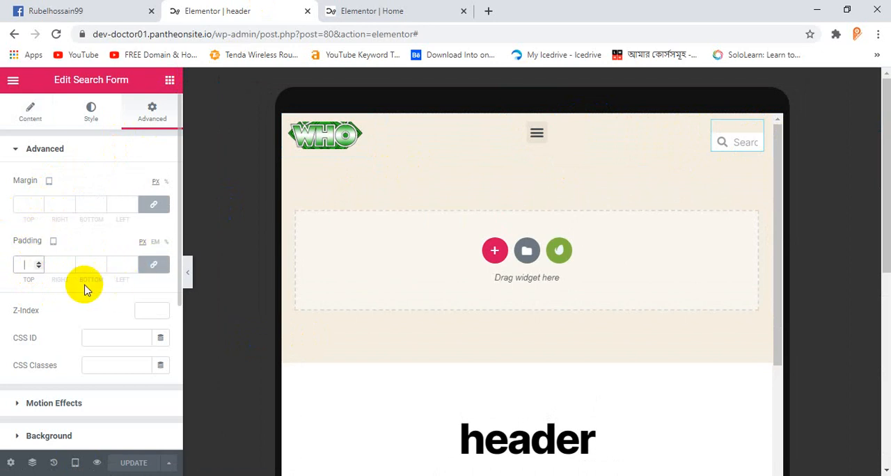
pyautogui.write('10')
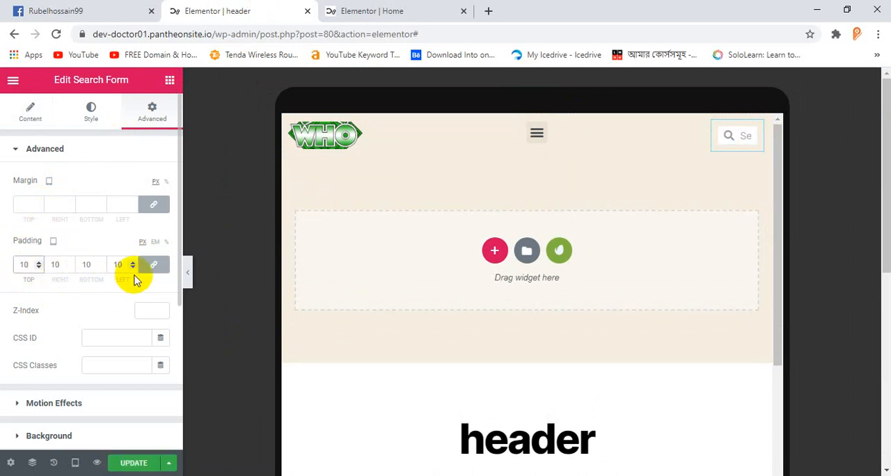
pyautogui.press('BackSpace')
pyautogui.press('BackSpace')
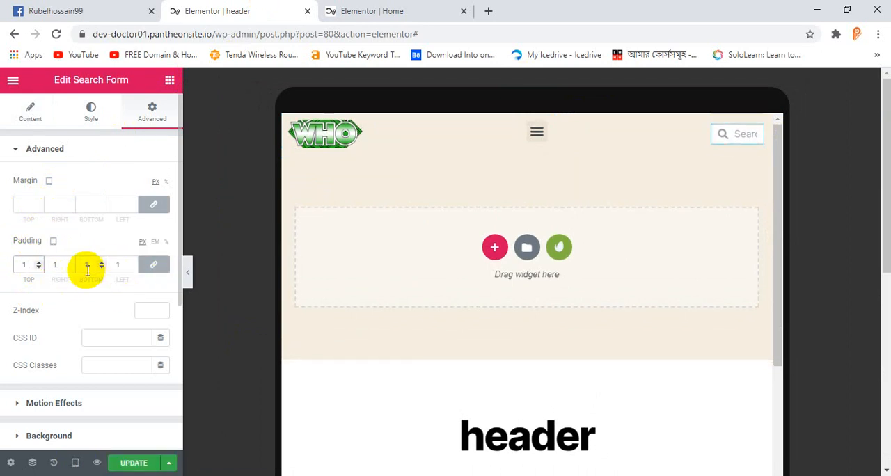
pyautogui.click(158, 269)
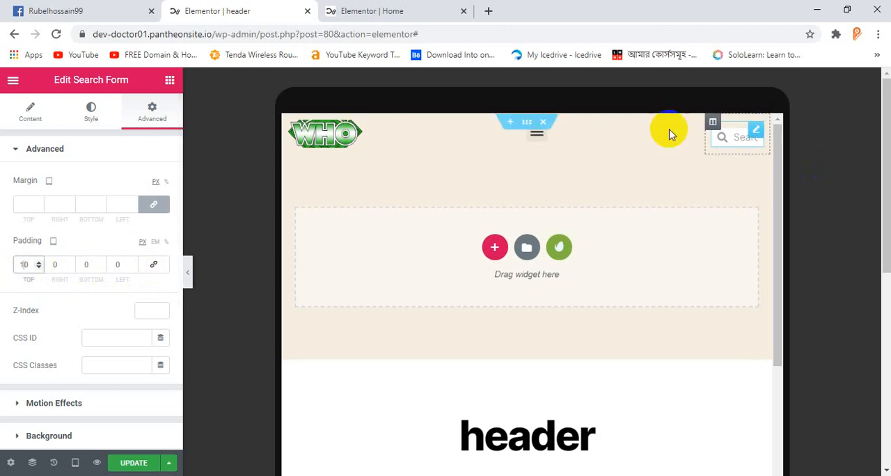
pyautogui.scroll(-1, 557, 143)
pyautogui.scroll(1, 627, 152)
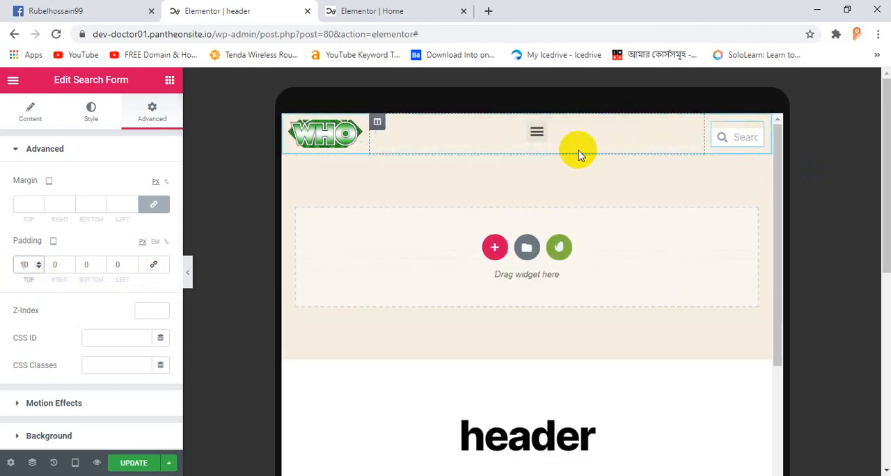
pyautogui.click(132, 462)
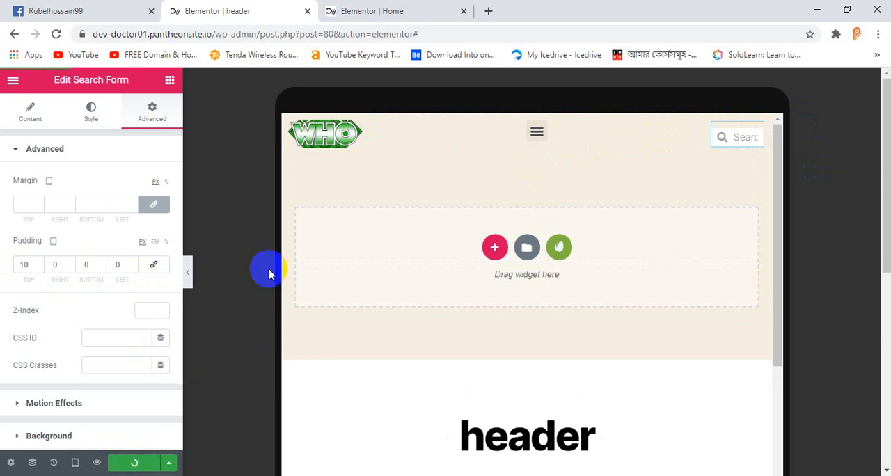
# Step: Reload the Home page editor to check the updated header, and return to the header template
pyautogui.click(380, 8)
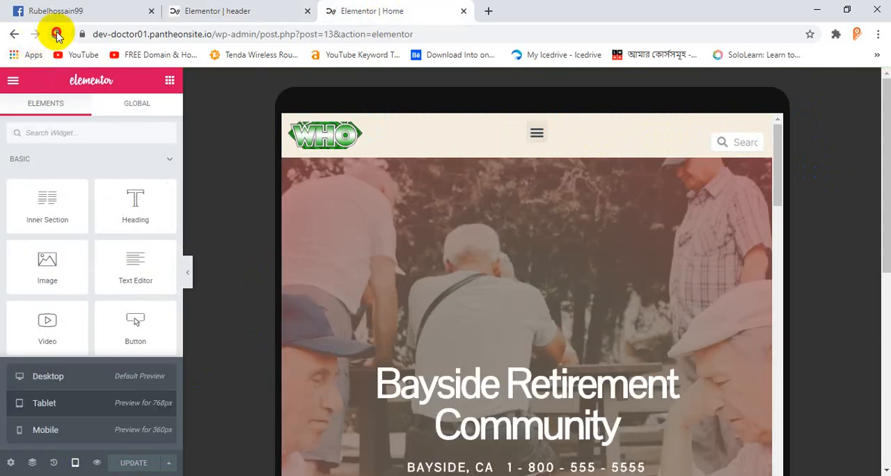
pyautogui.click(56, 34)
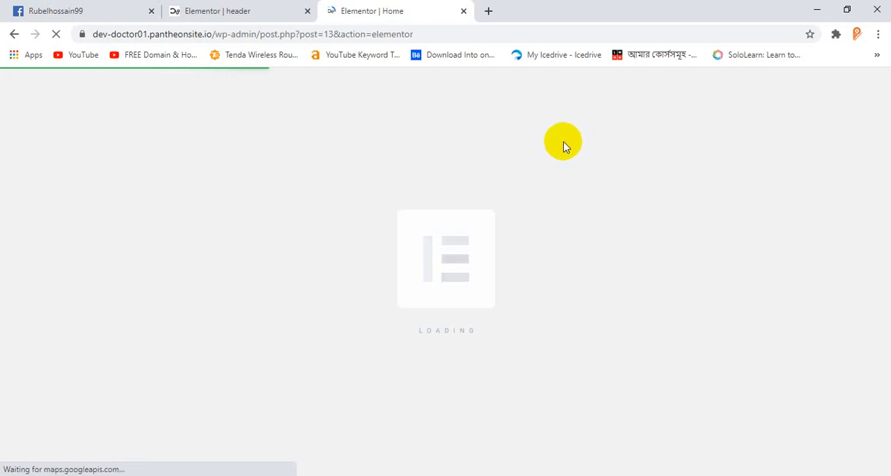
pyautogui.click(225, 10)
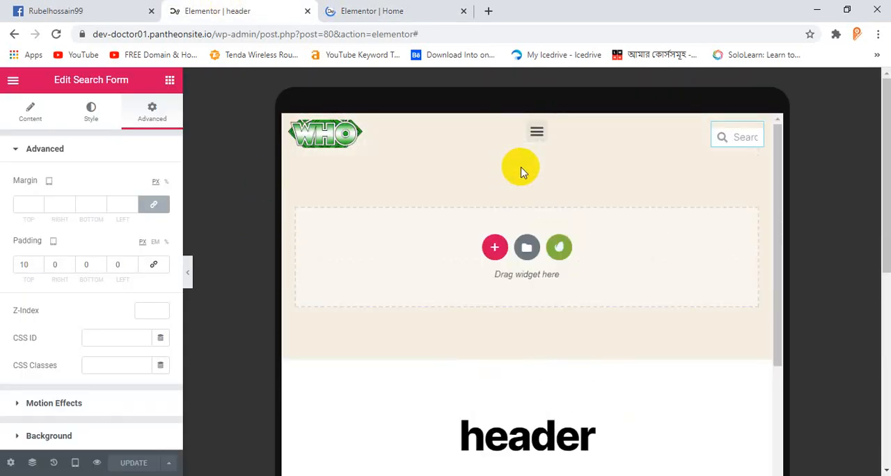
pyautogui.click(365, 19)
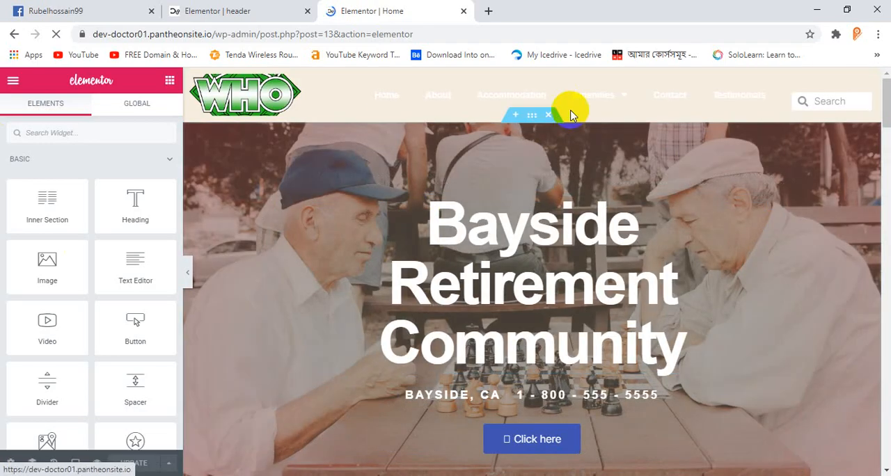
pyautogui.click(221, 12)
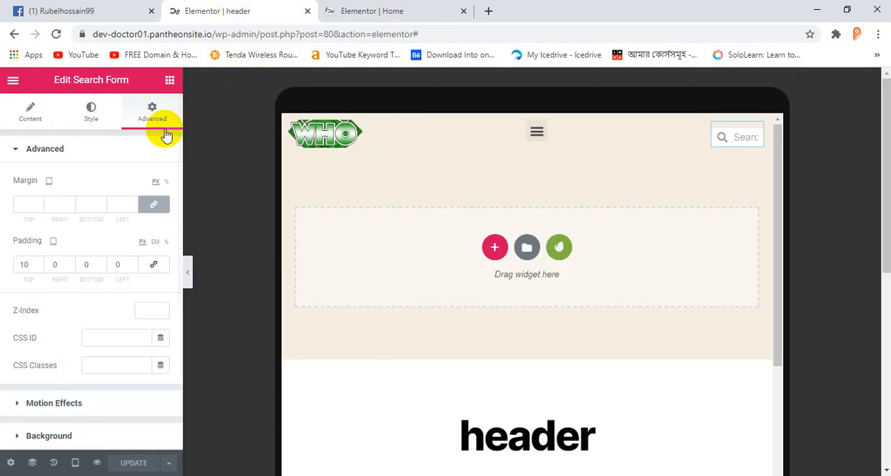
# Step: Switch the header template's responsive preview to Mobile and look over the stacked logo, menu toggle and search box
pyautogui.scroll(-4, 493, 202)
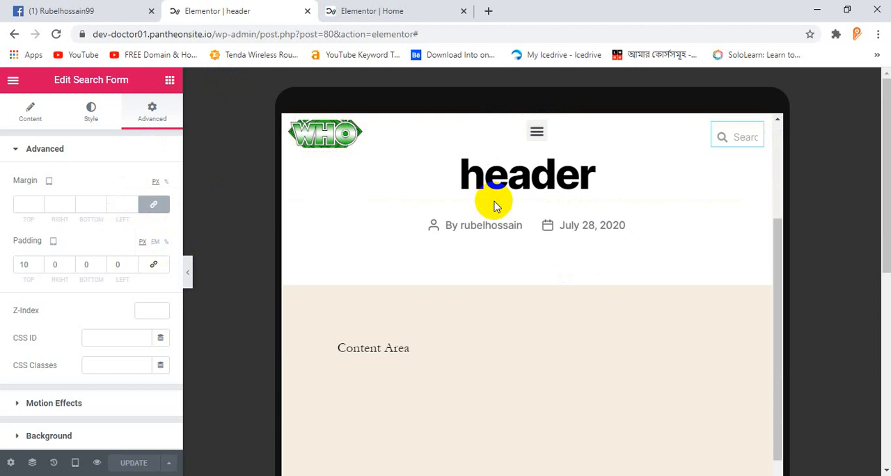
pyautogui.scroll(4, 494, 199)
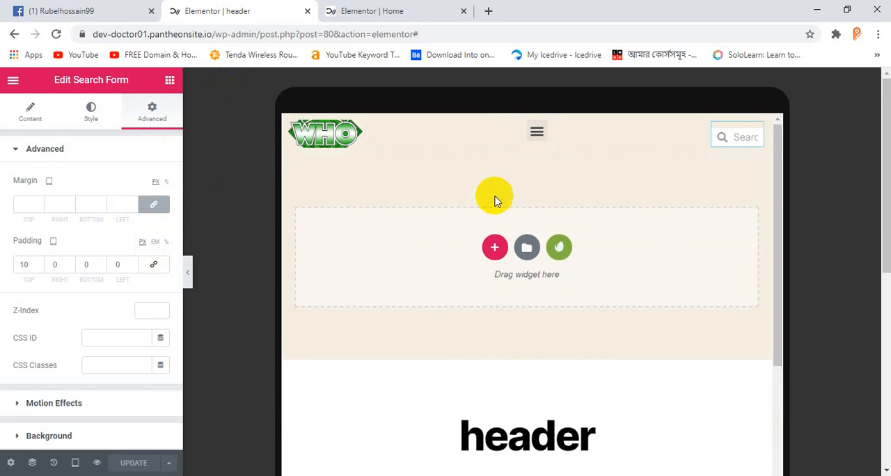
pyautogui.click(75, 463)
pyautogui.scroll(-2, 647, 163)
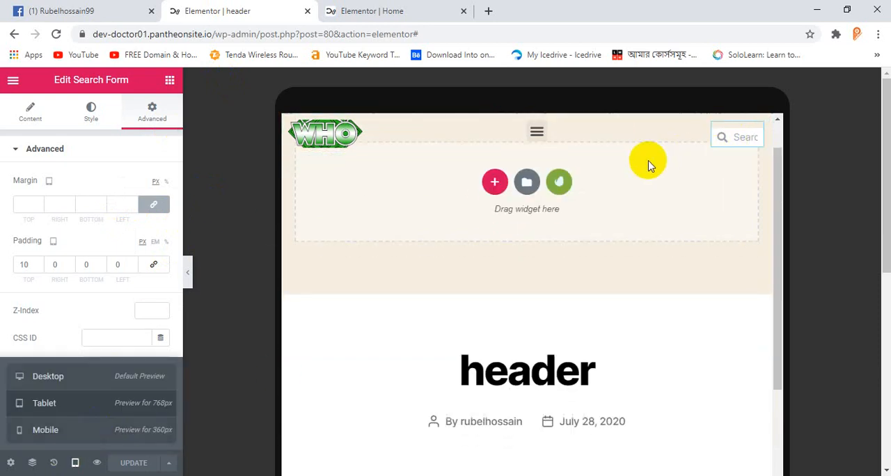
pyautogui.scroll(2, 562, 154)
pyautogui.click(238, 315)
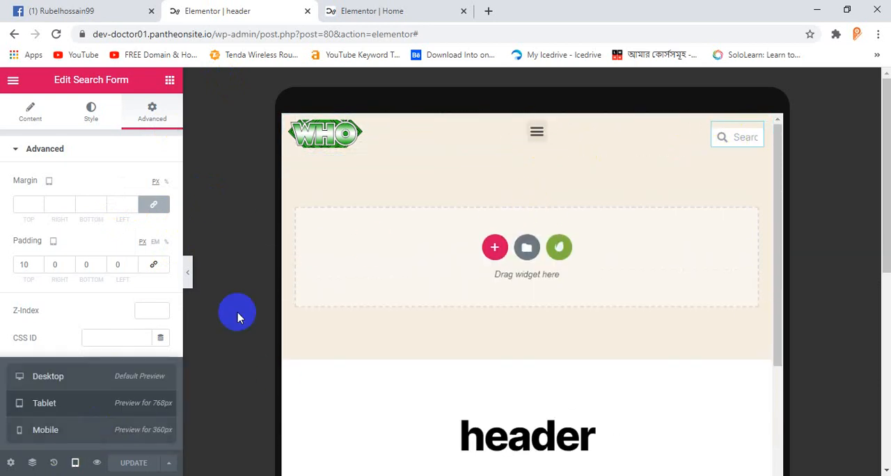
pyautogui.click(114, 426)
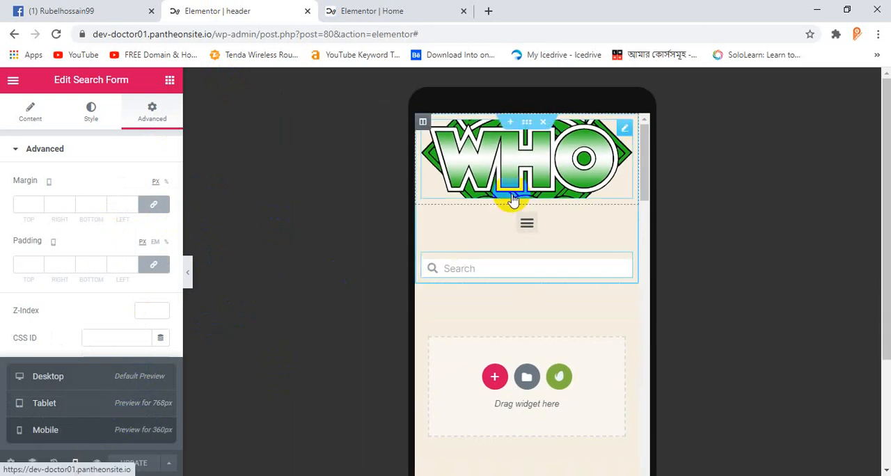
pyautogui.scroll(-2, 512, 201)
pyautogui.scroll(2, 513, 199)
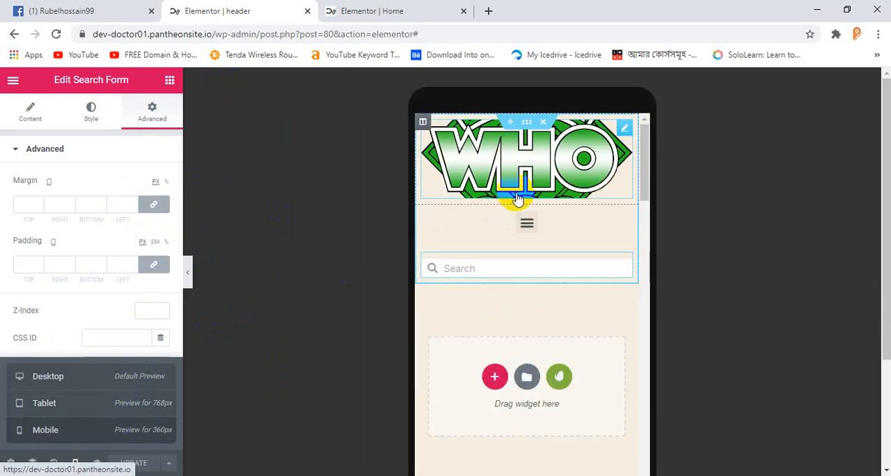
# Step: Set the header's mobile column widths to 50% for the logo, 25% for the menu and 25% for the search box
pyautogui.click(423, 125)
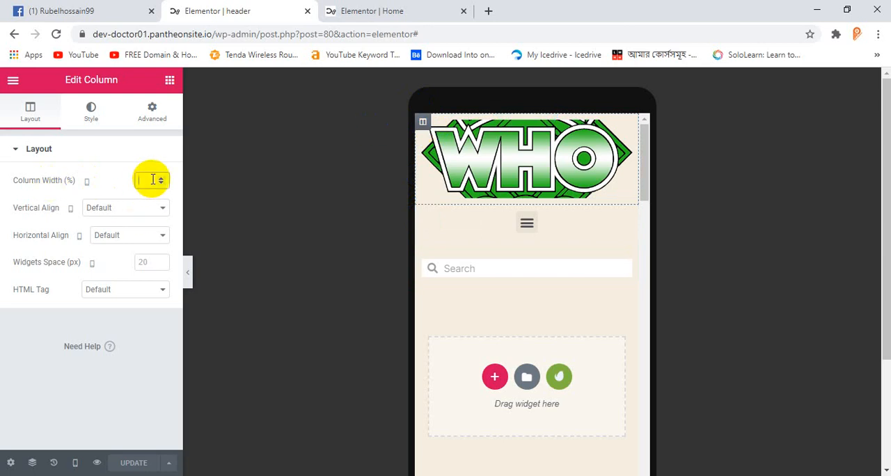
pyautogui.write('50')
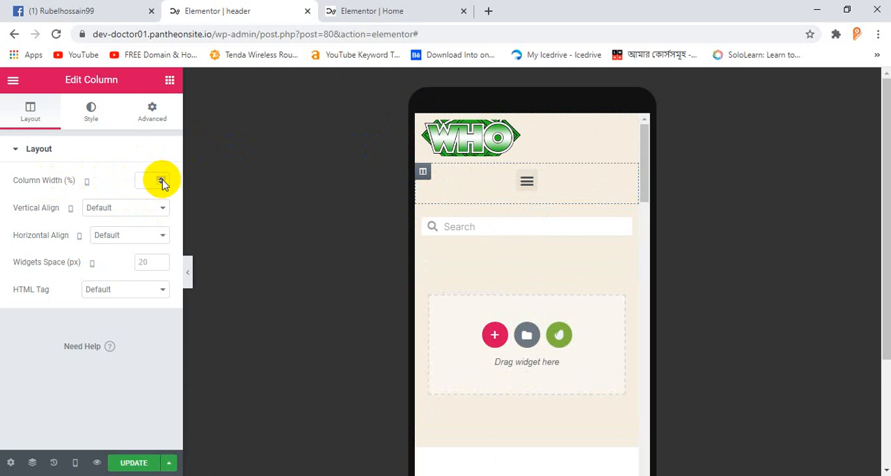
pyautogui.write('50')
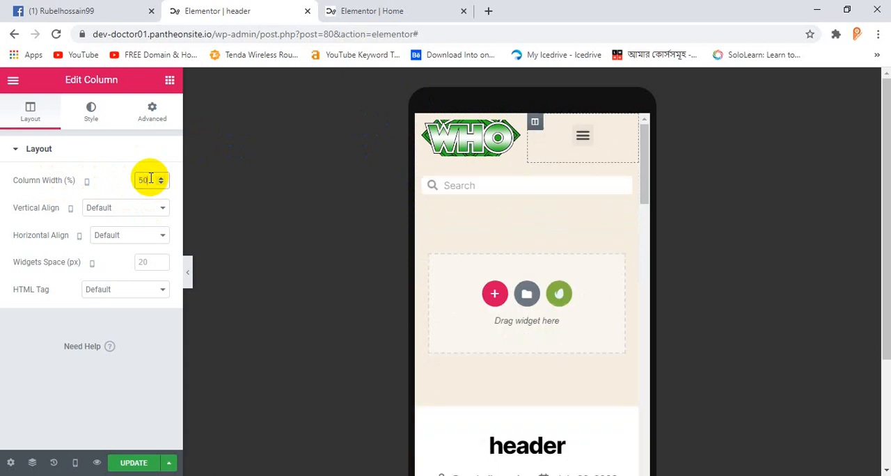
pyautogui.doubleClick(150, 178)
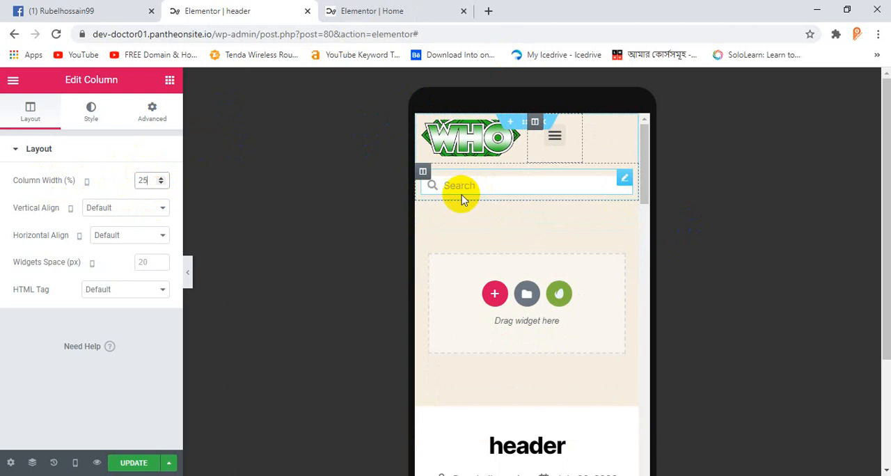
pyautogui.click(422, 173)
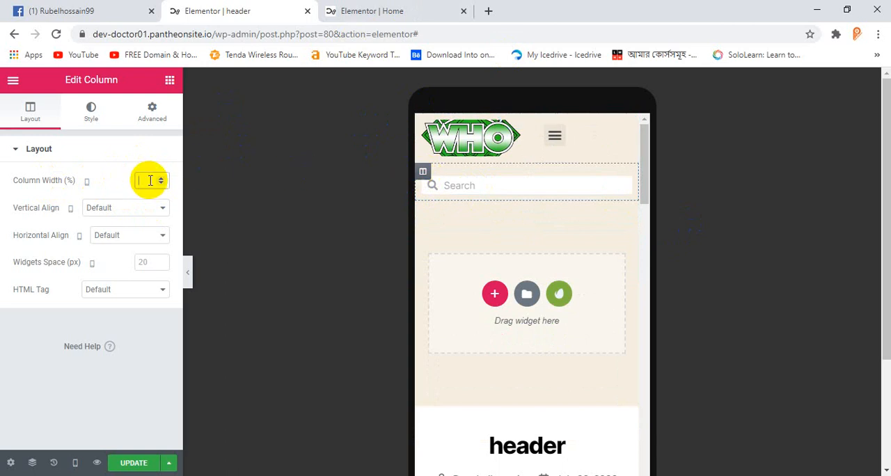
pyautogui.write('25')
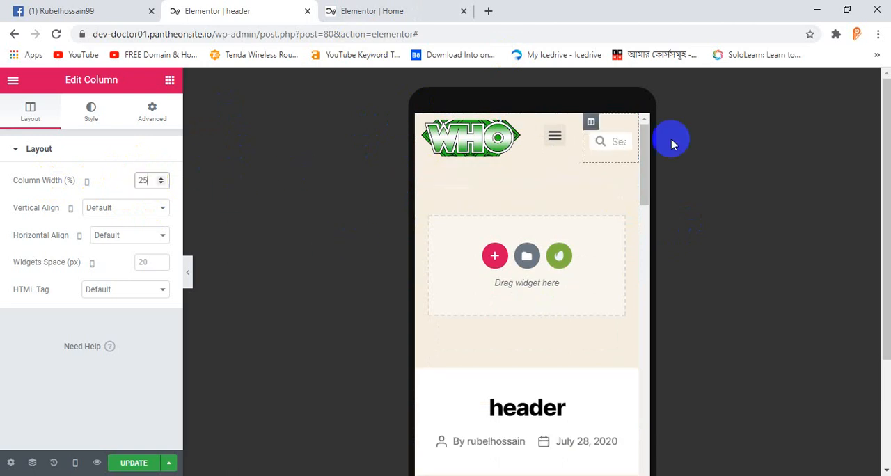
# Step: Set the logo column's mobile width to 35%, checking it against the search column's width
pyautogui.click(423, 121)
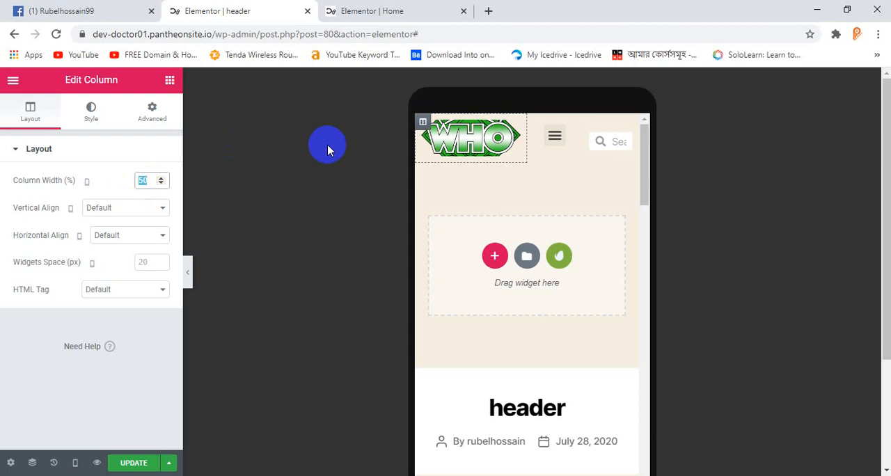
pyautogui.write('35')
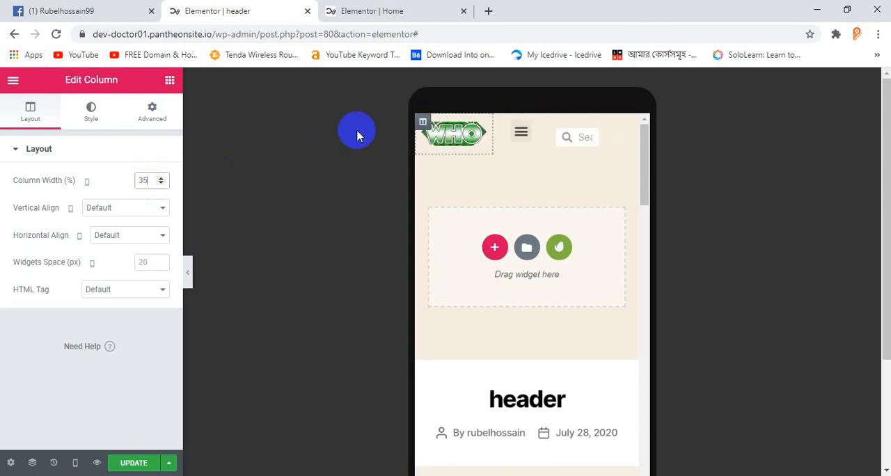
pyautogui.click(558, 123)
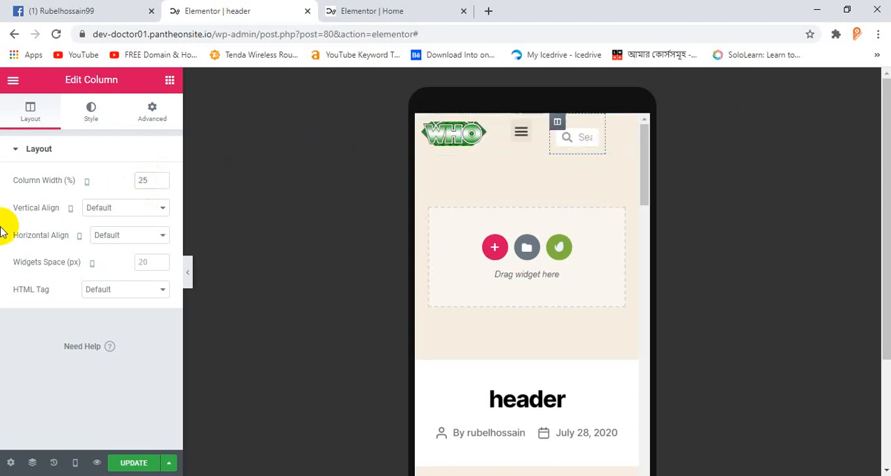
pyautogui.click(426, 124)
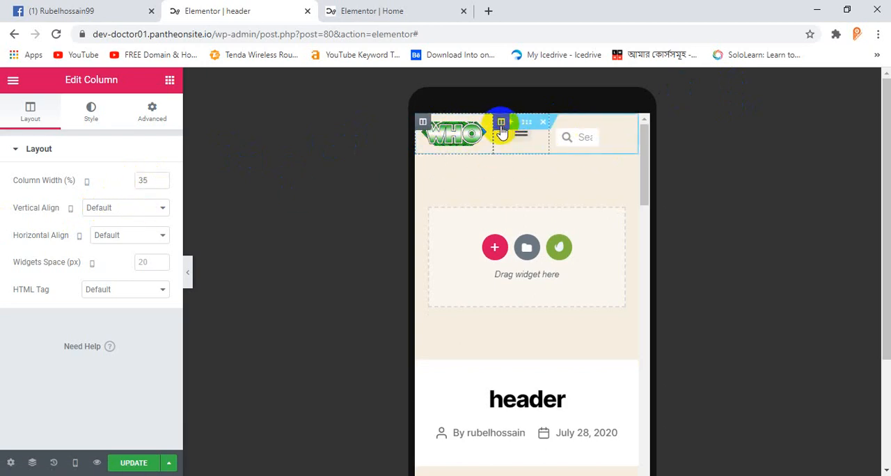
# Step: Check the menu column's width and set the search column's mobile width to 40%
pyautogui.click(501, 124)
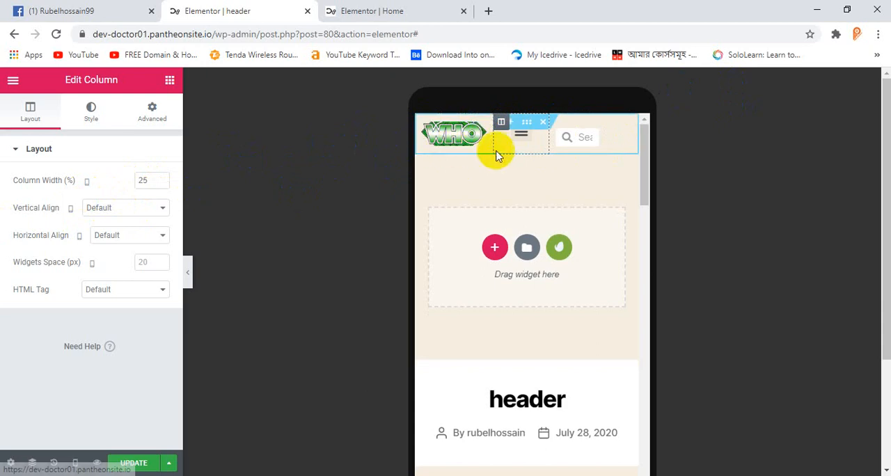
pyautogui.click(562, 126)
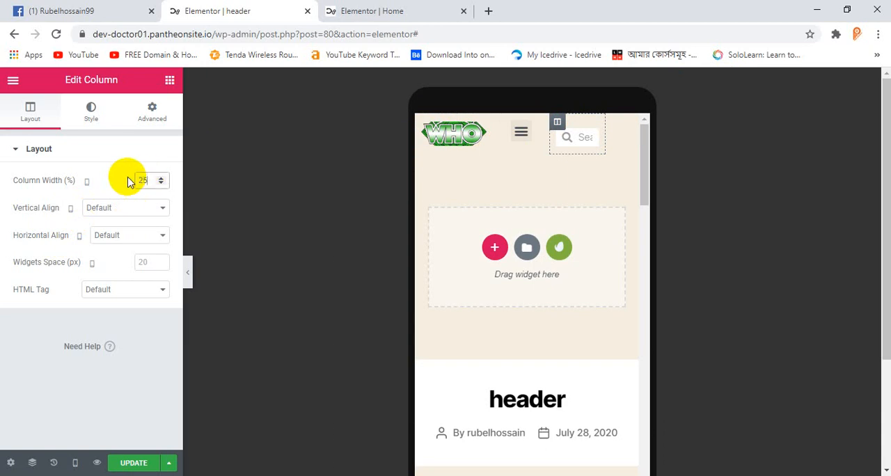
pyautogui.press('BackSpace')
pyautogui.write('40')
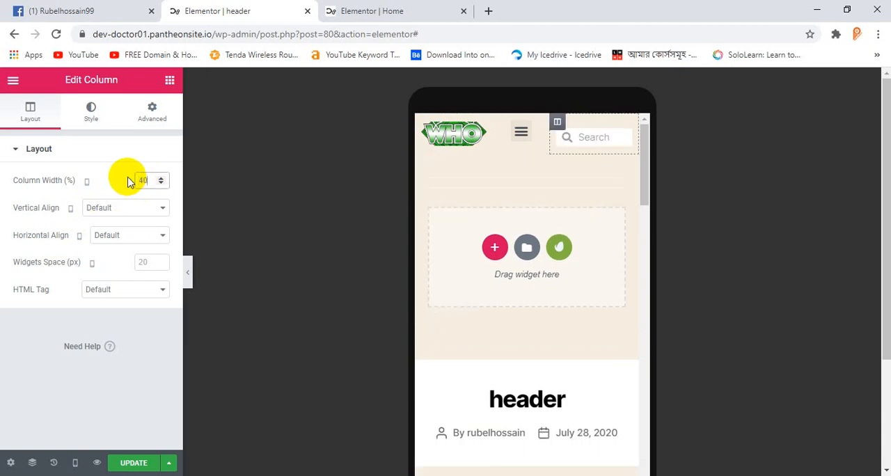
# Step: Test the header's mobile menu toggle by expanding and collapsing the navigation menu
pyautogui.doubleClick(522, 136)
pyautogui.click(522, 137)
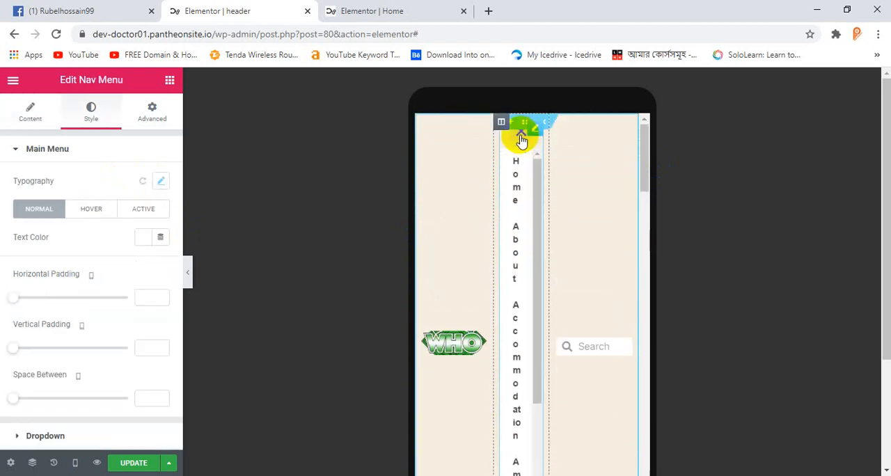
pyautogui.click(523, 136)
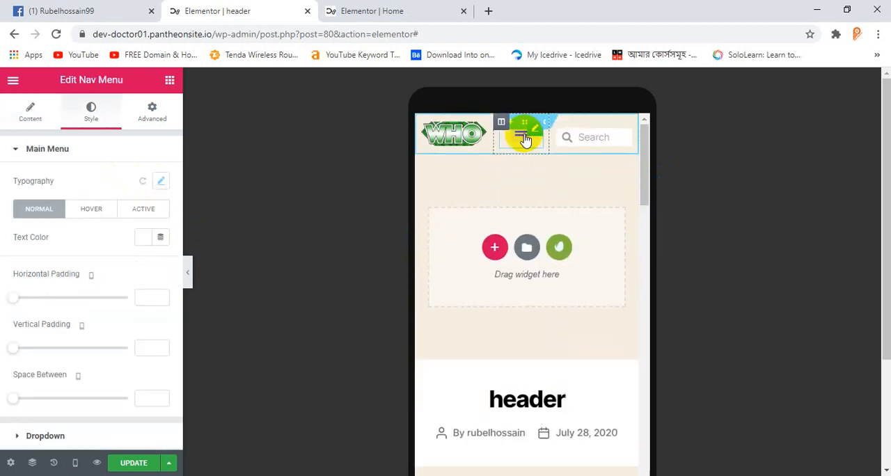
pyautogui.click(524, 136)
pyautogui.click(523, 136)
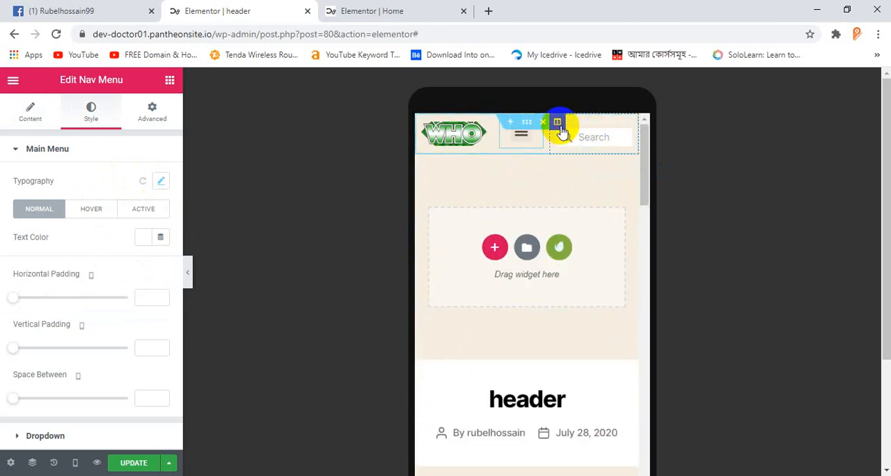
# Step: Clear the search column's mobile width and set the header's menu and logo columns to 50% each
pyautogui.click(558, 124)
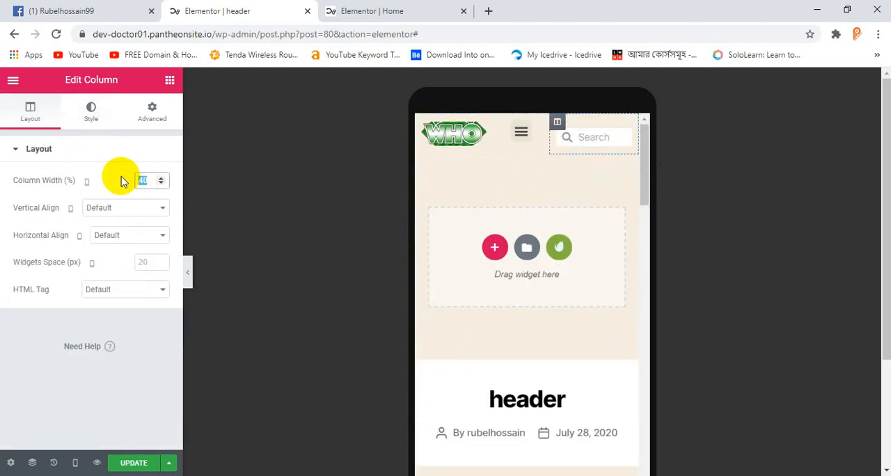
pyautogui.press('BackSpace')
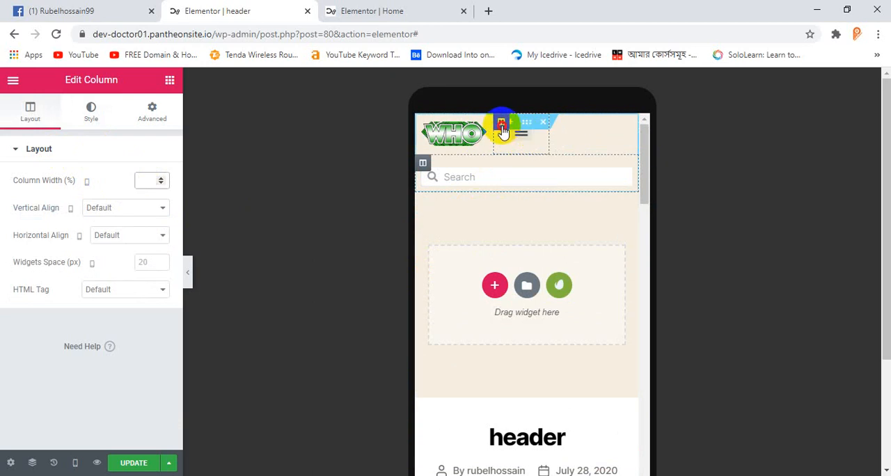
pyautogui.click(502, 124)
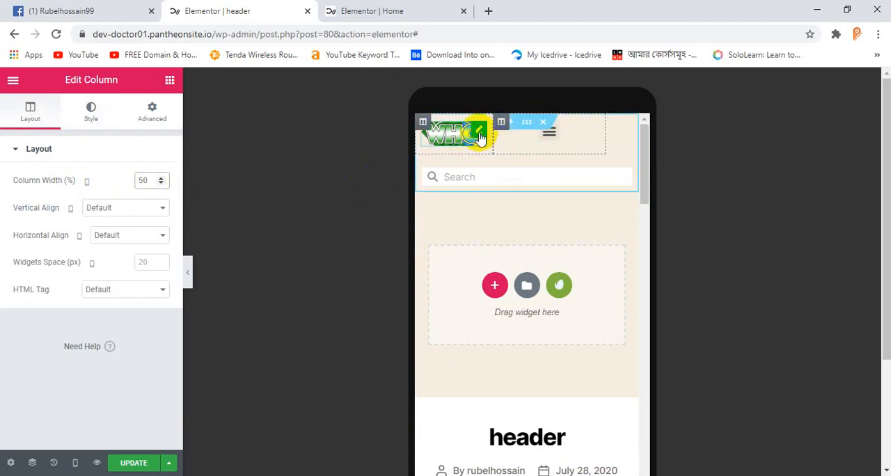
pyautogui.click(480, 135)
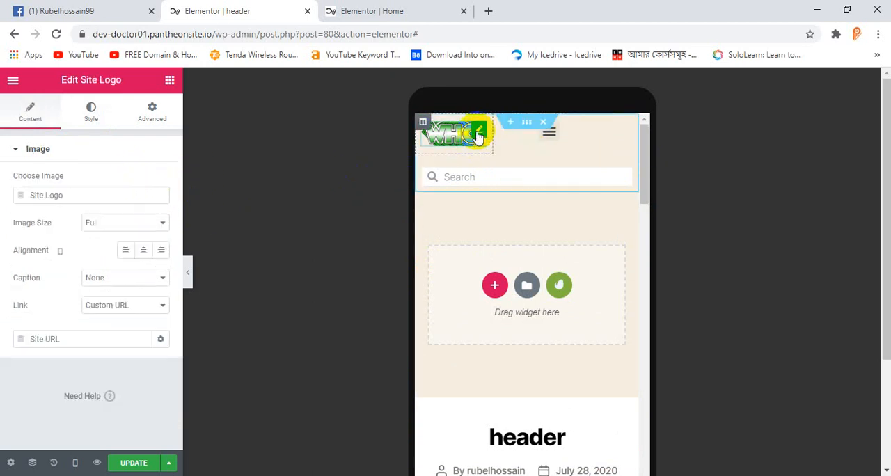
pyautogui.click(424, 125)
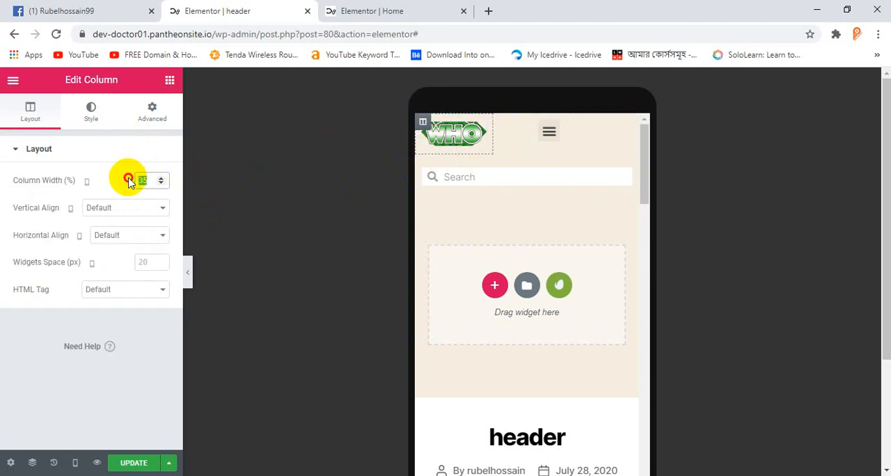
pyautogui.write('50')
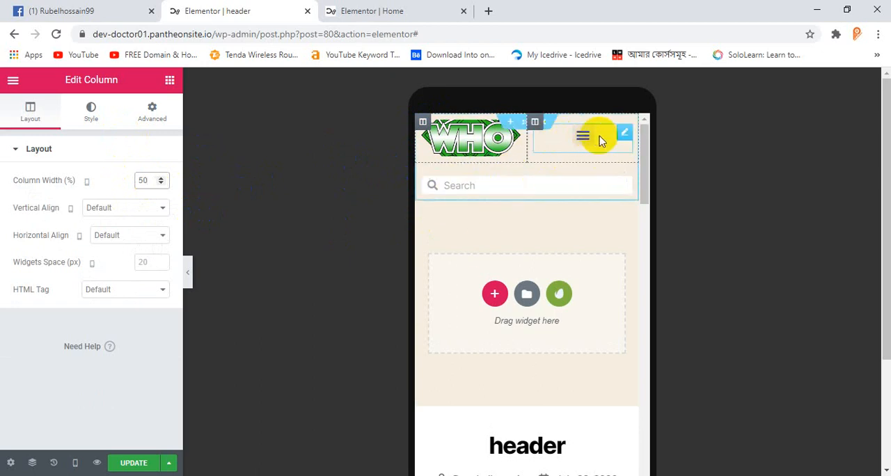
# Step: Test the header's mobile menu by expanding it with its Amenities submenu and collapsing it again
pyautogui.click(587, 140)
pyautogui.click(586, 140)
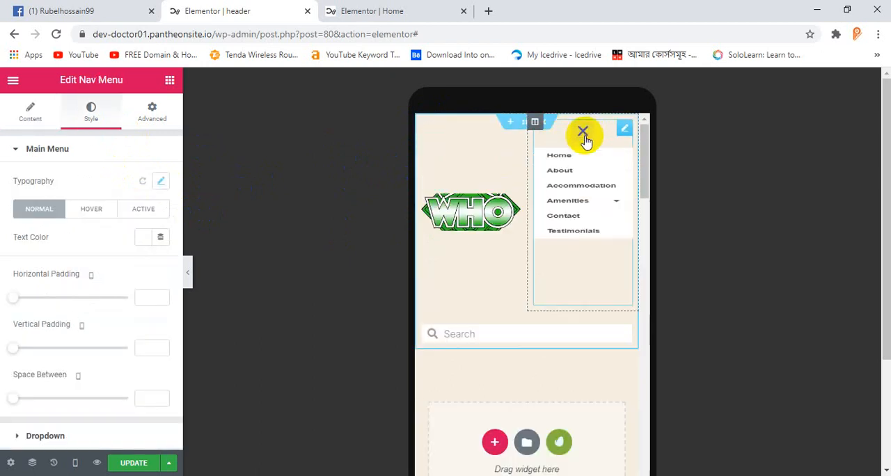
pyautogui.click(613, 240)
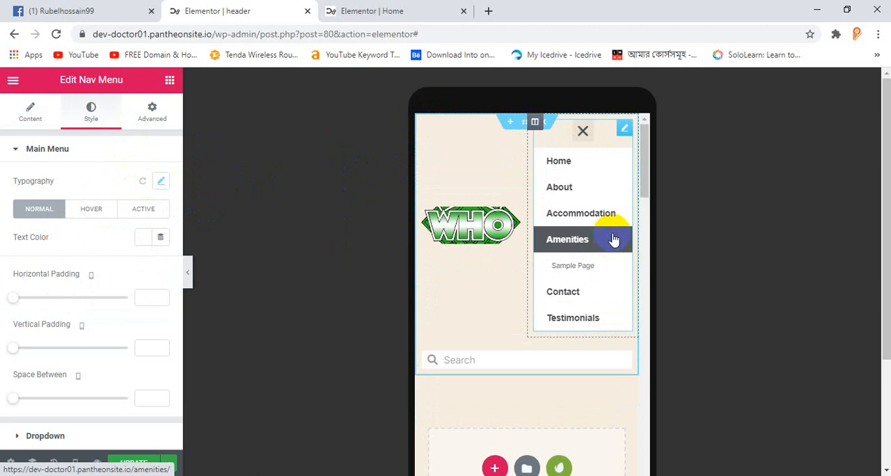
pyautogui.click(582, 133)
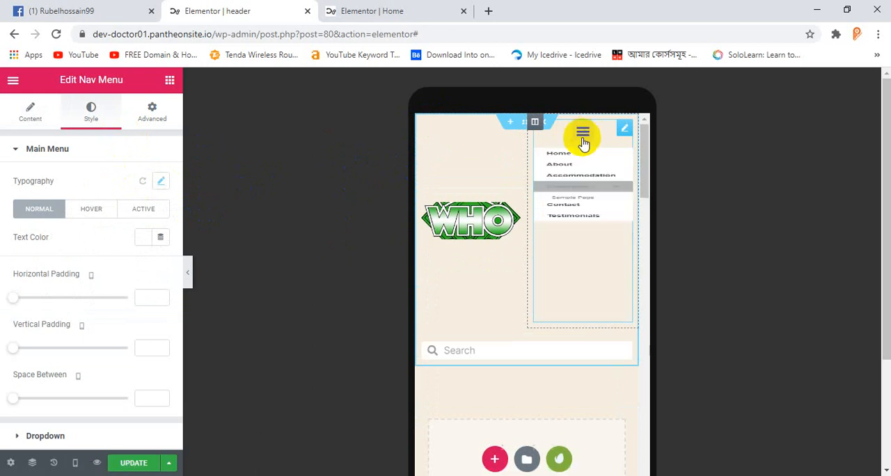
# Step: Save the header template's changes and look over the mobile layout
pyautogui.click(136, 460)
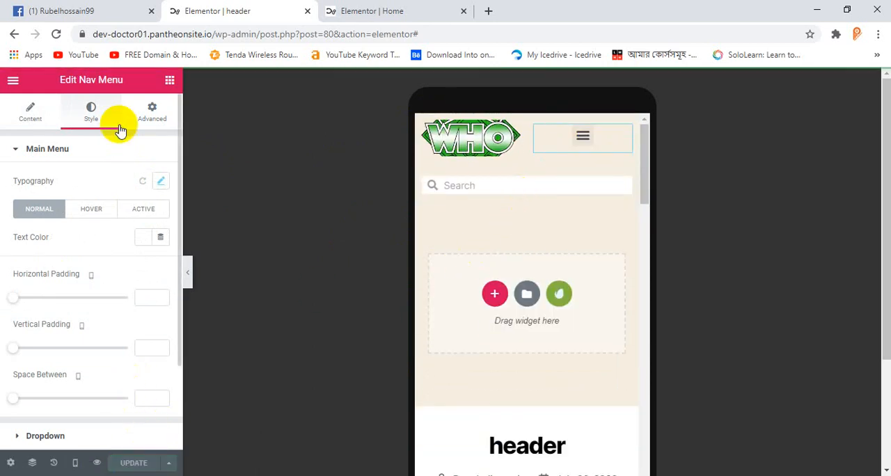
pyautogui.scroll(-2, 394, 244)
pyautogui.scroll(2, 387, 244)
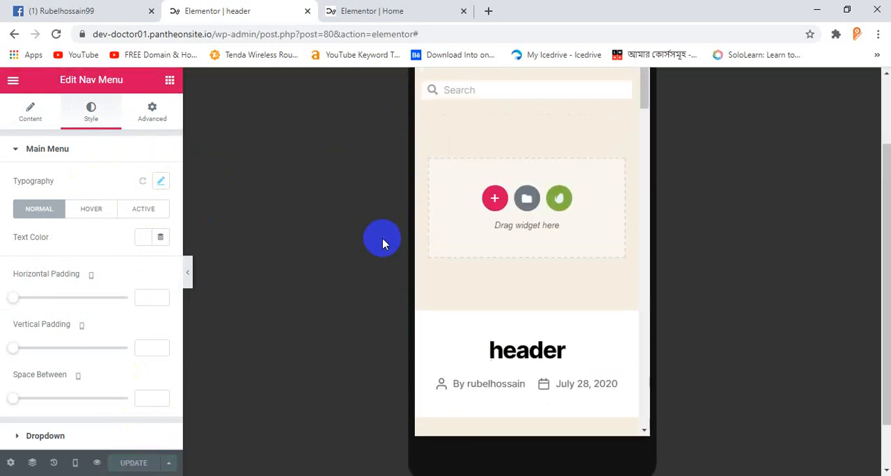
# Step: Reload the Home page editor, switch it to the Mobile preview and test the header's menu toggle
pyautogui.click(446, 14)
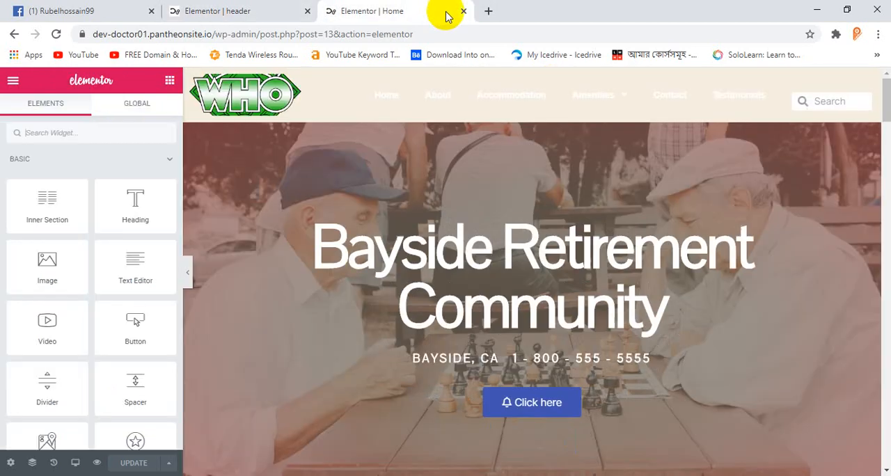
pyautogui.click(57, 34)
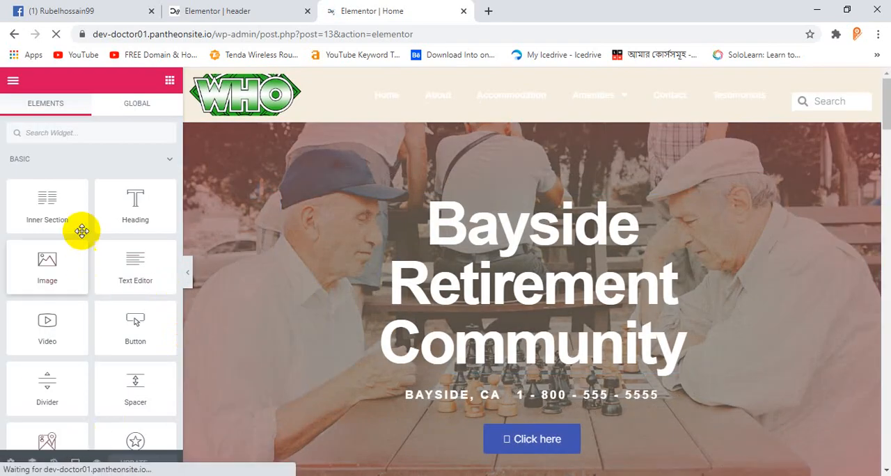
pyautogui.click(75, 463)
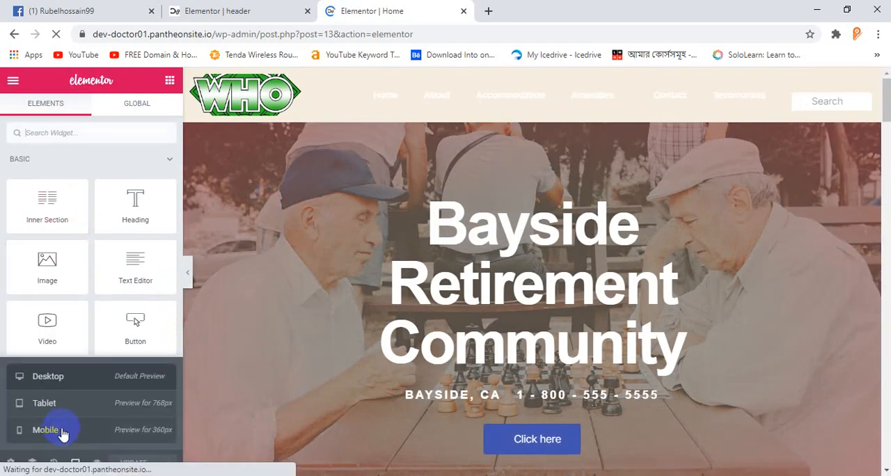
pyautogui.click(90, 430)
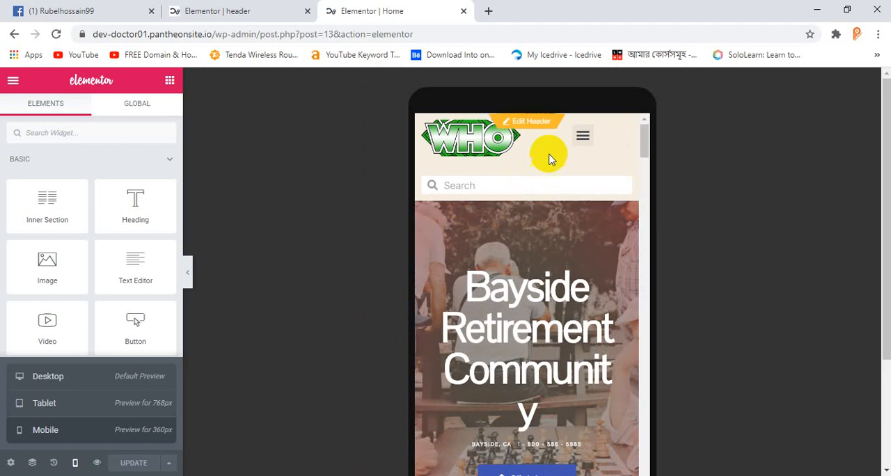
pyautogui.click(578, 137)
pyautogui.click(580, 133)
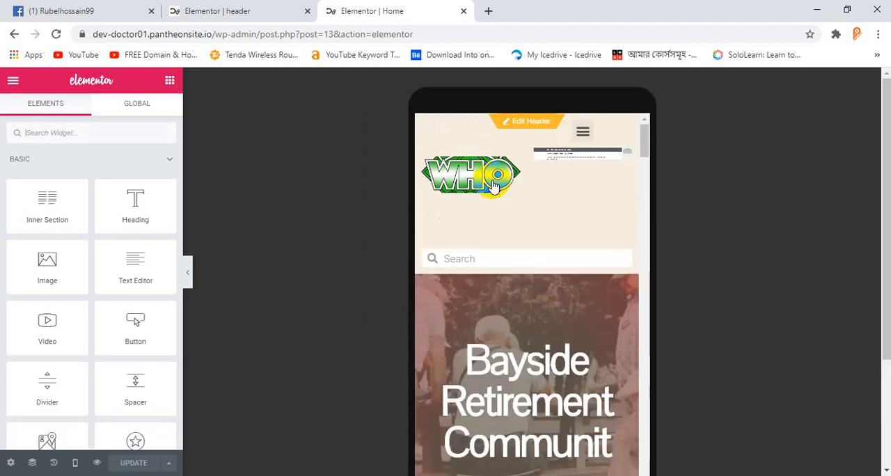
pyautogui.click(468, 189)
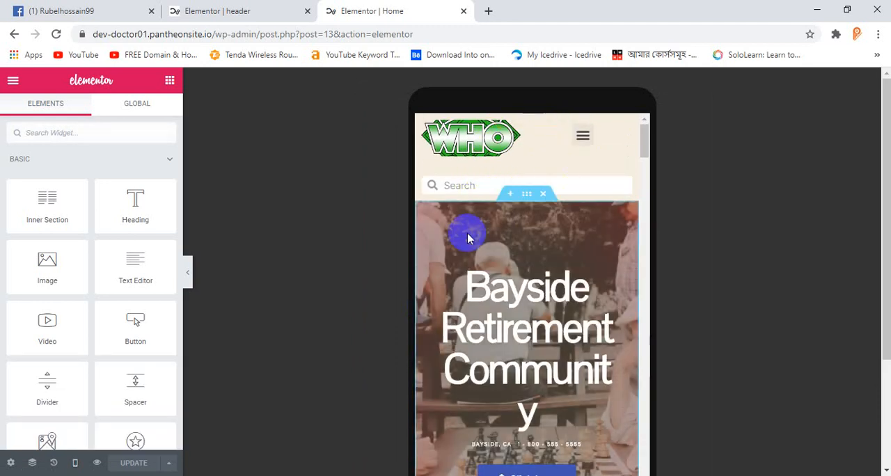
# Step: Leave the header template and open the footer template for editing, at its blue footer section
pyautogui.click(252, 11)
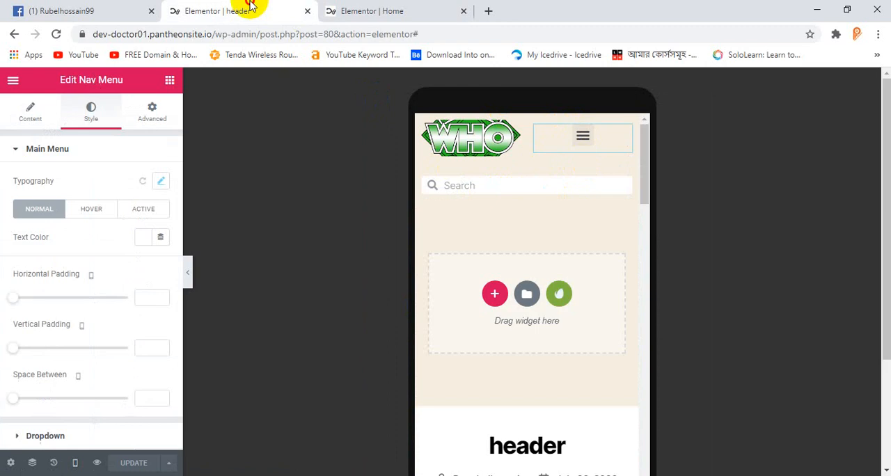
pyautogui.scroll(-2, 415, 211)
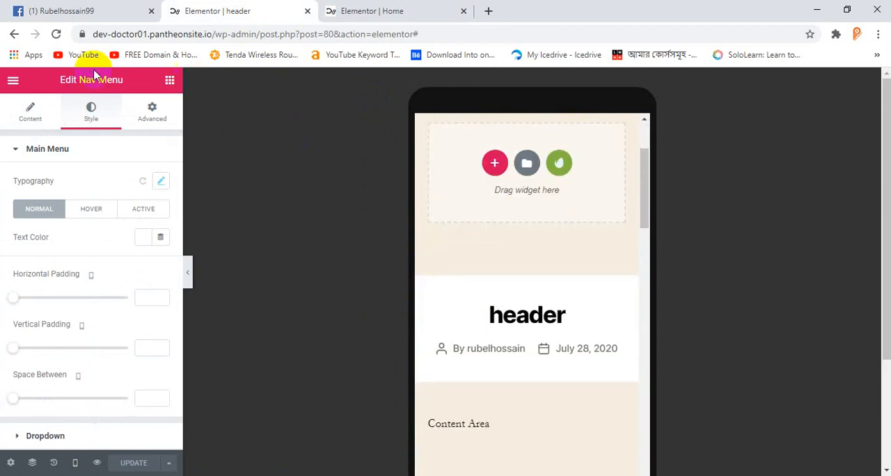
pyautogui.click(15, 36)
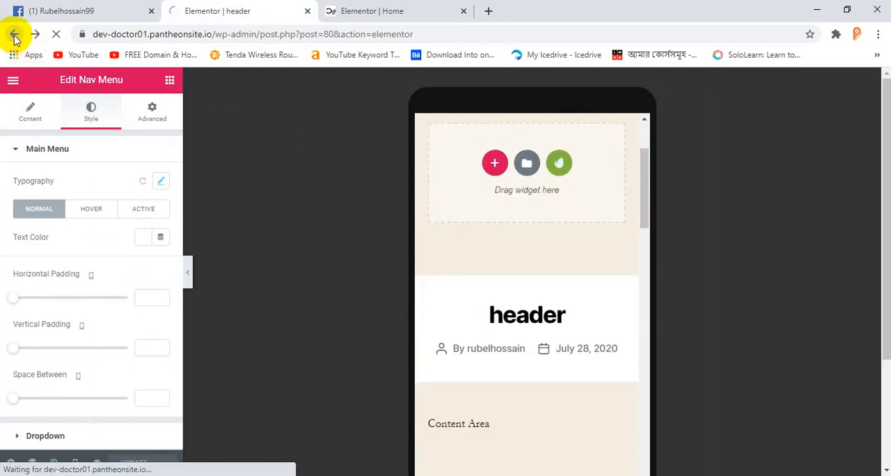
pyautogui.scroll(-2, 173, 361)
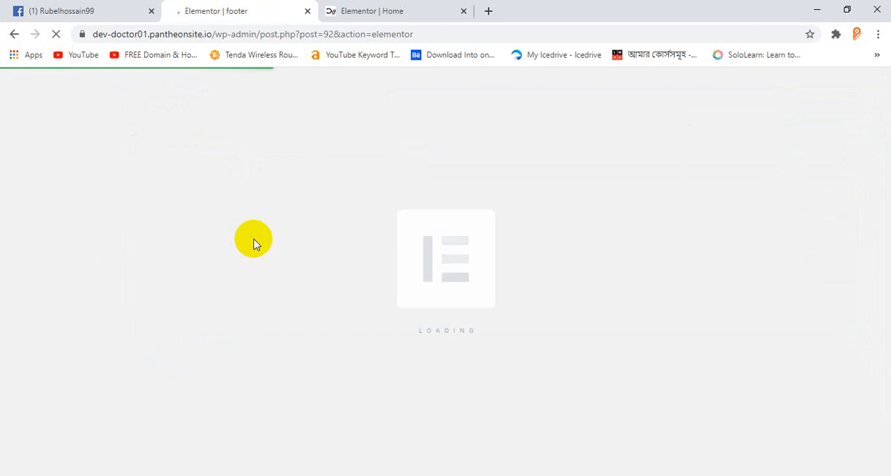
pyautogui.scroll(-6, 287, 248)
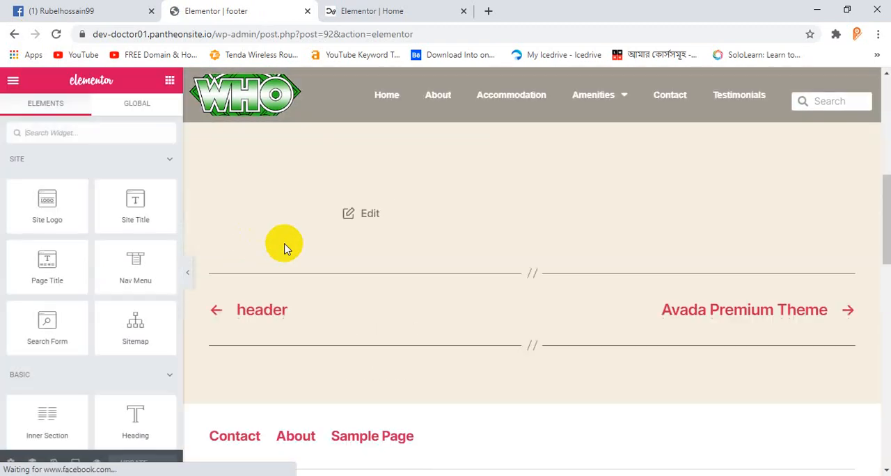
pyautogui.scroll(-8, 318, 249)
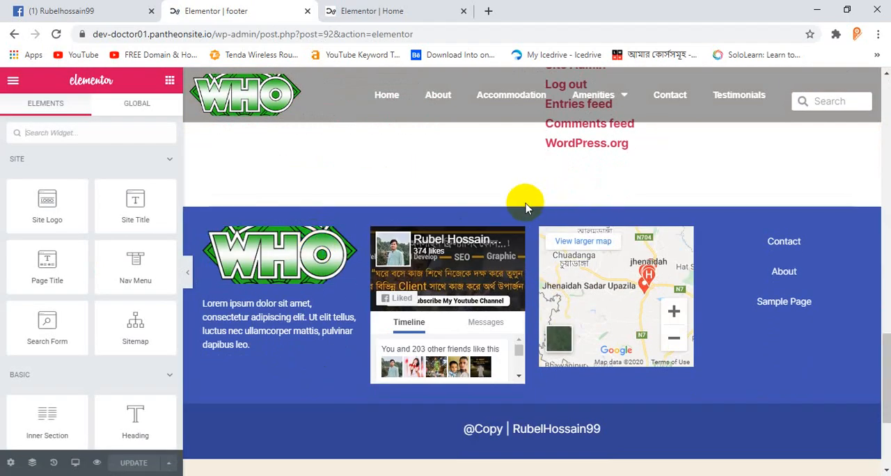
# Step: Preview the footer section in Tablet view and set its nav menu's mobile dropdown breakpoint to None
pyautogui.click(532, 199)
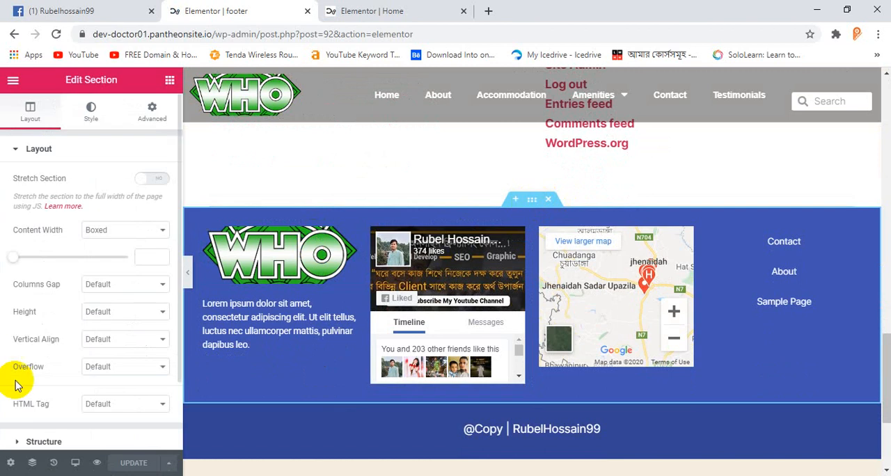
pyautogui.click(75, 463)
pyautogui.click(79, 403)
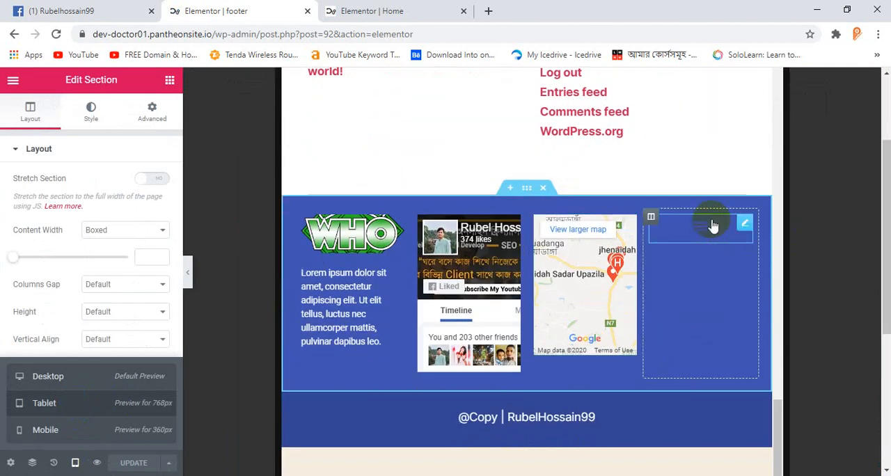
pyautogui.click(704, 232)
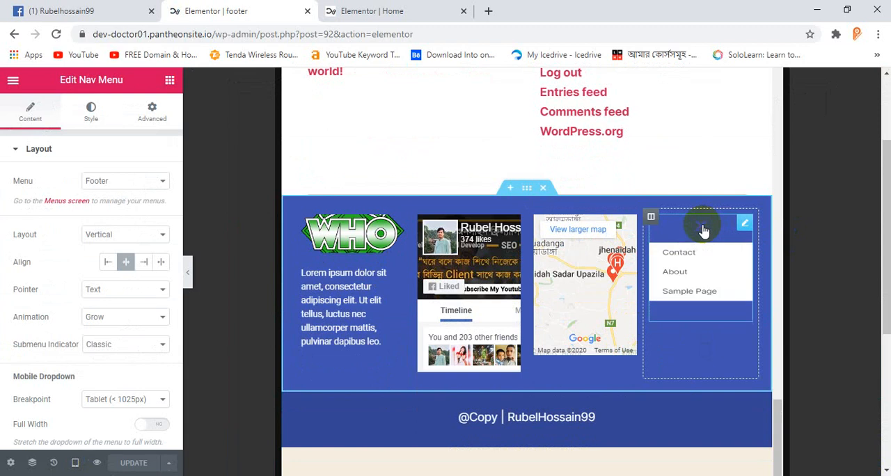
pyautogui.click(117, 401)
pyautogui.click(109, 433)
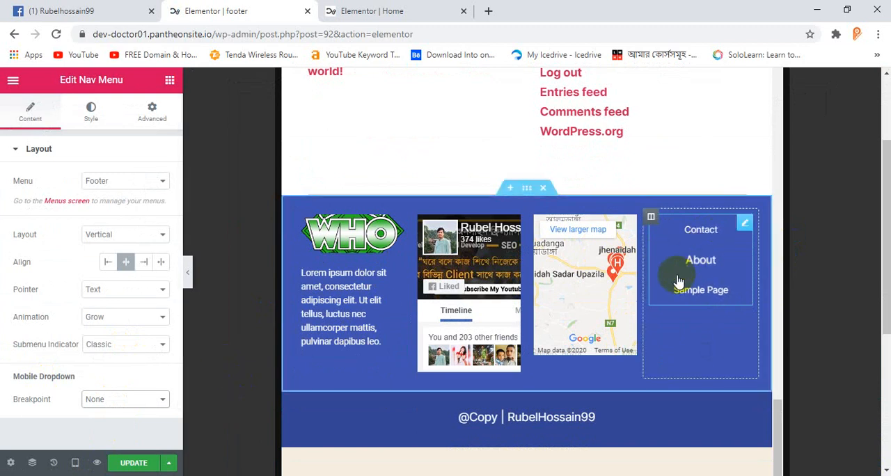
# Step: Switch the footer to the Mobile preview and set the logo and text column's width to 50%
pyautogui.click(76, 462)
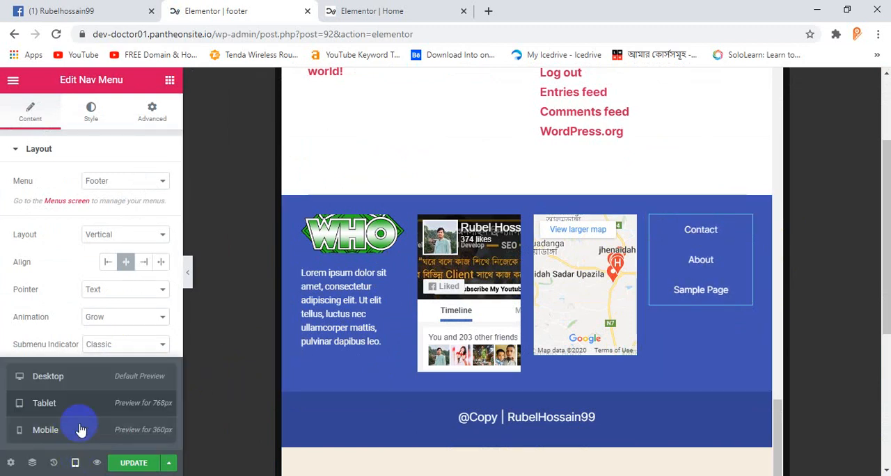
pyautogui.click(72, 432)
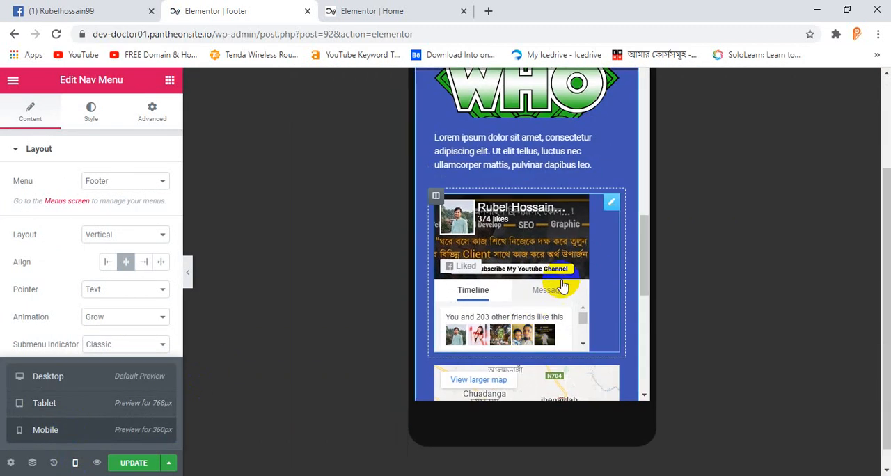
pyautogui.scroll(-4, 562, 285)
pyautogui.scroll(6, 487, 189)
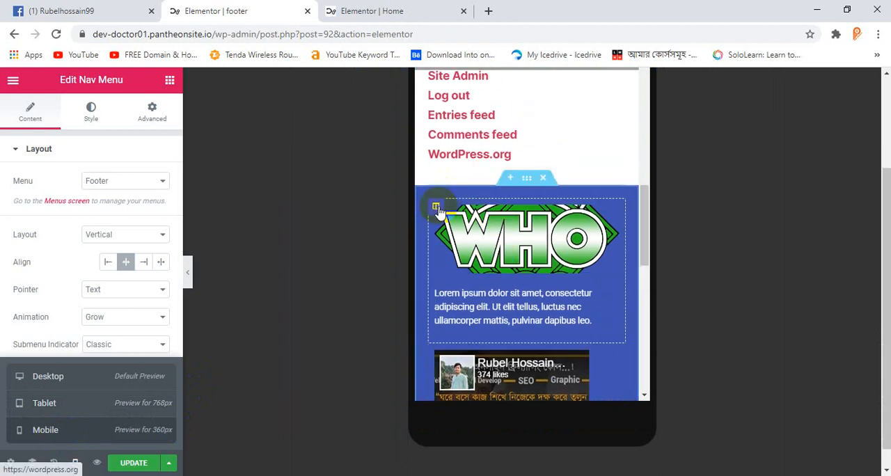
pyautogui.click(435, 207)
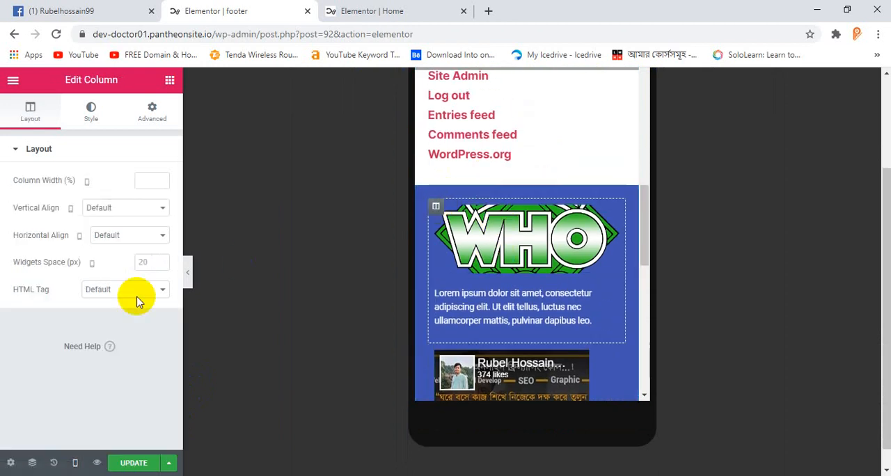
pyautogui.click(139, 176)
pyautogui.write('50')
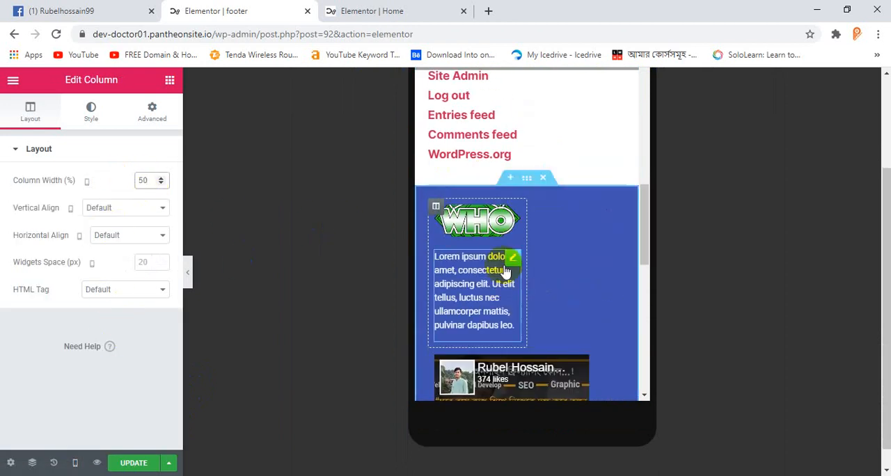
# Step: Set the mobile width of the footer's Facebook page column to 50%
pyautogui.click(512, 258)
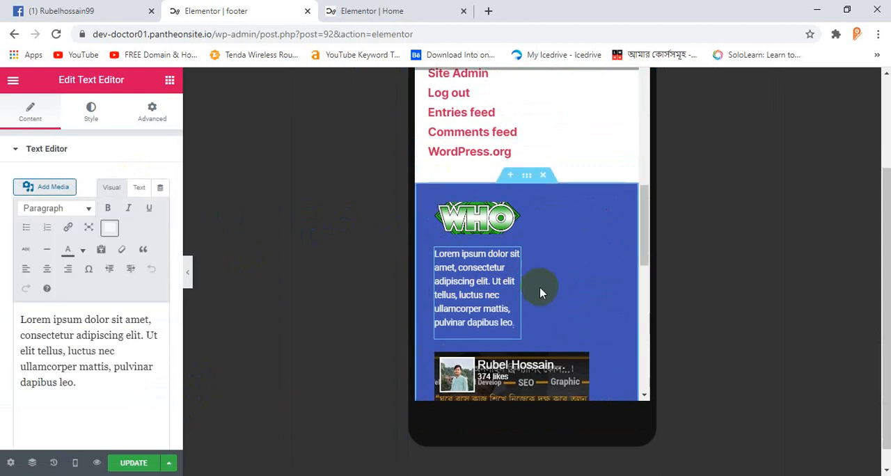
pyautogui.scroll(-1, 539, 287)
pyautogui.click(436, 292)
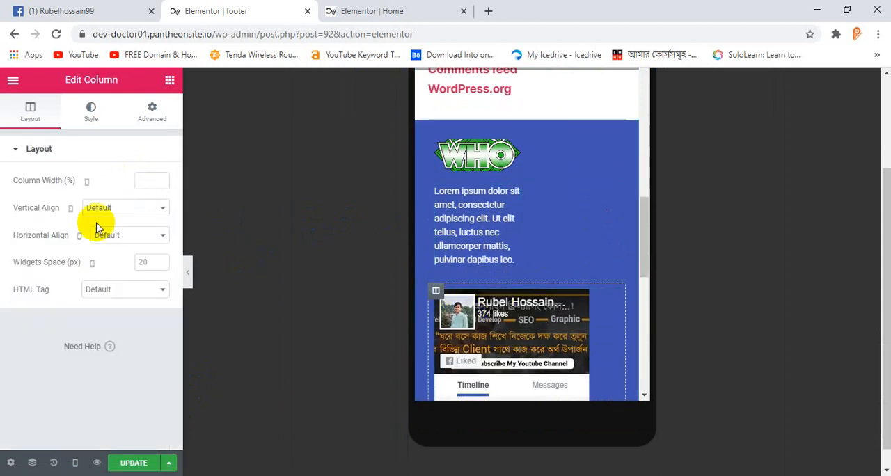
pyautogui.click(142, 180)
pyautogui.write('50')
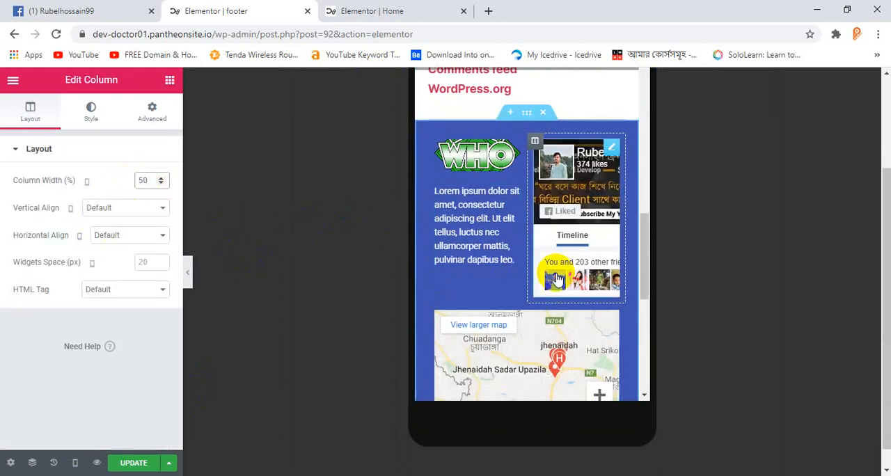
# Step: Set the mobile width of the footer's map column to 50%
pyautogui.scroll(-1, 456, 257)
pyautogui.click(436, 248)
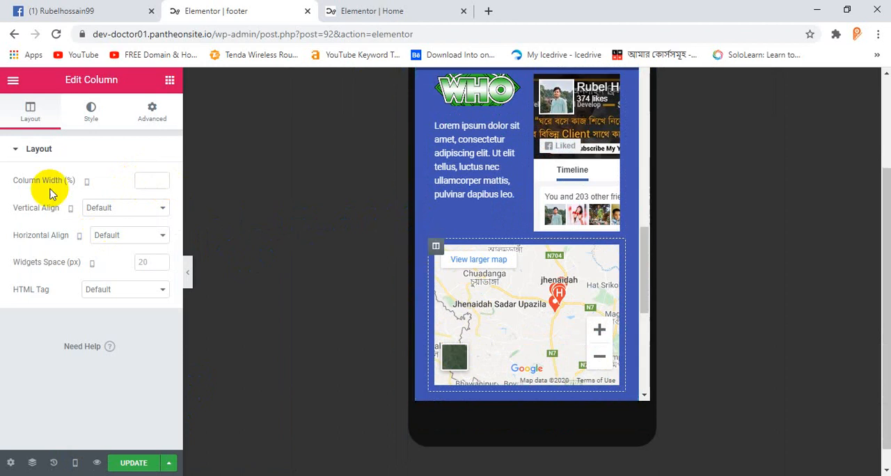
pyautogui.click(144, 179)
pyautogui.write('50')
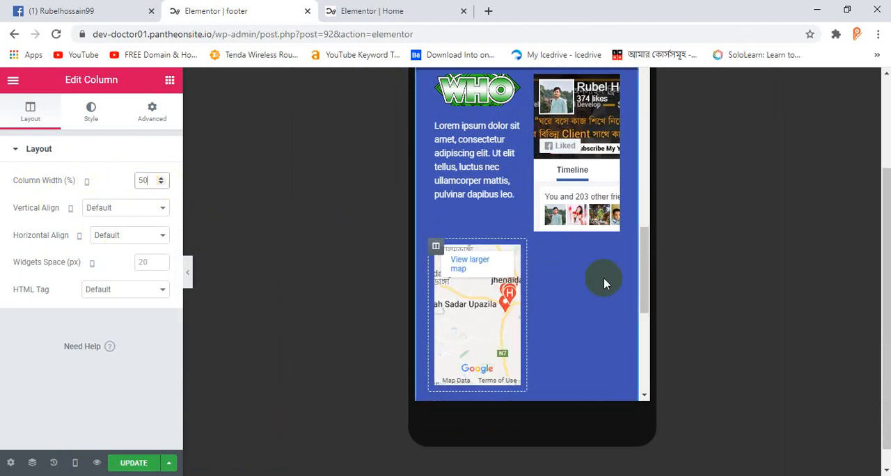
# Step: Set the mobile width of the footer's nav menu column to 50% and update the footer template
pyautogui.scroll(-1, 609, 282)
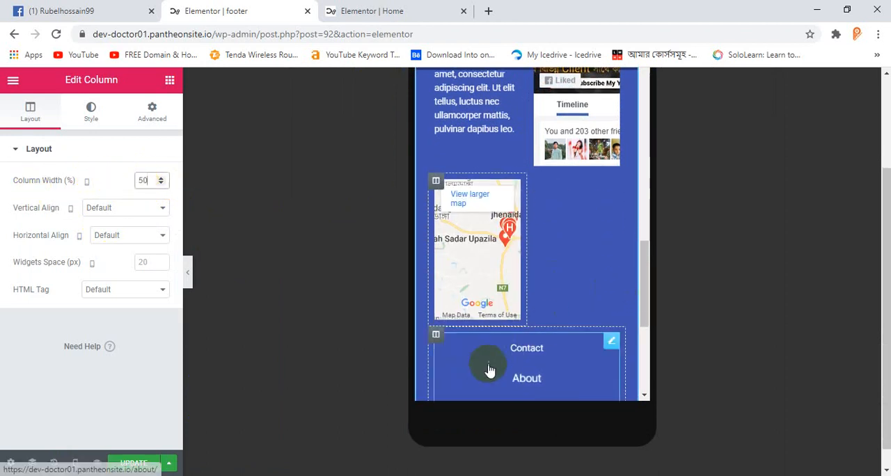
pyautogui.click(436, 334)
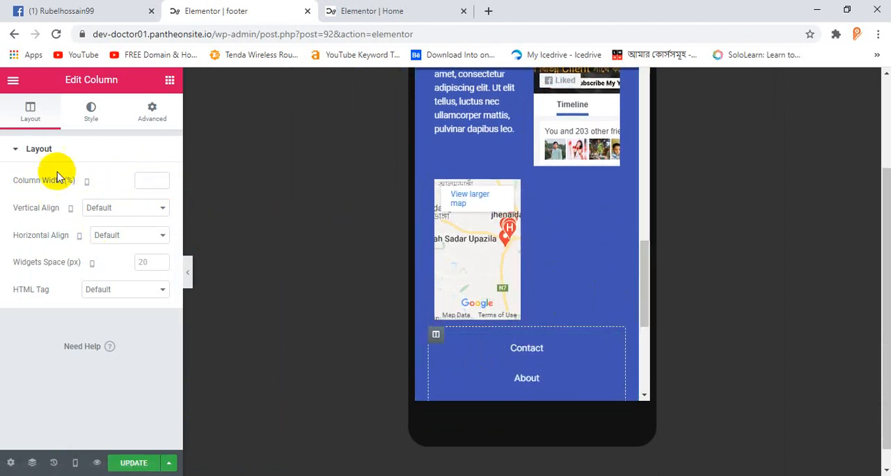
pyautogui.click(141, 178)
pyautogui.write('50')
pyautogui.scroll(2, 596, 265)
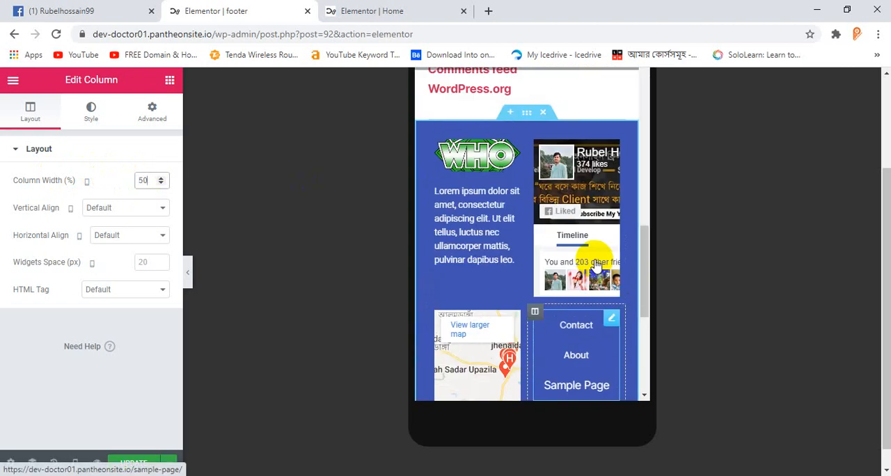
pyautogui.scroll(-2, 596, 261)
pyautogui.scroll(-2, 570, 337)
pyautogui.scroll(-3, 570, 318)
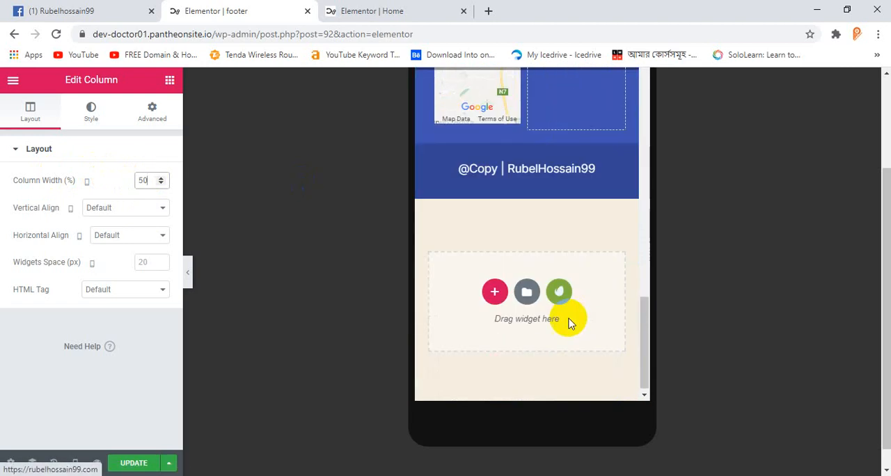
pyautogui.scroll(5, 599, 208)
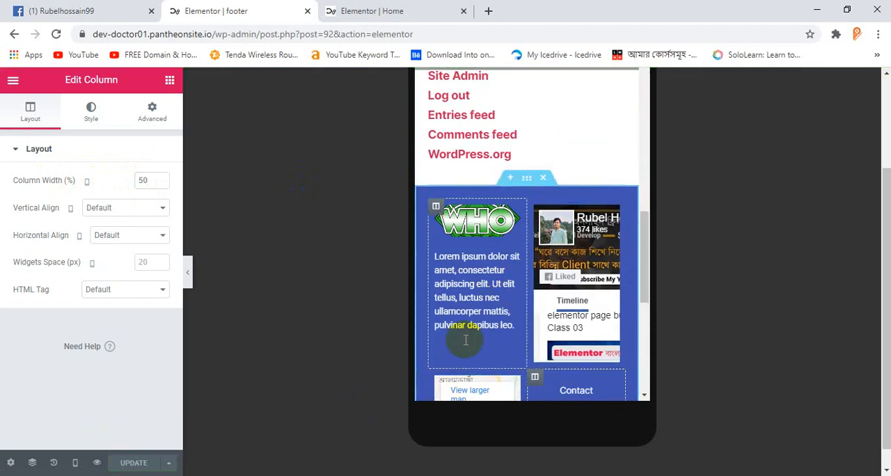
# Step: Switch to the Home page editor, reload it, and show the page in the Mobile preview
pyautogui.click(418, 10)
pyautogui.click(57, 34)
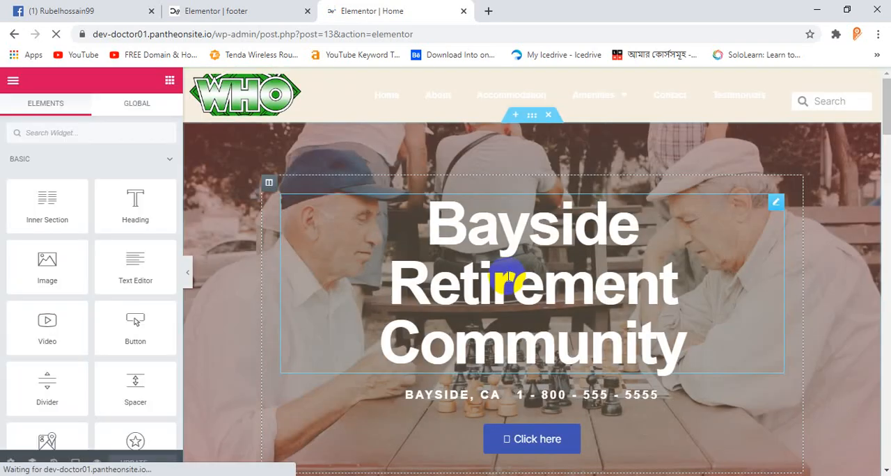
pyautogui.scroll(-8, 507, 286)
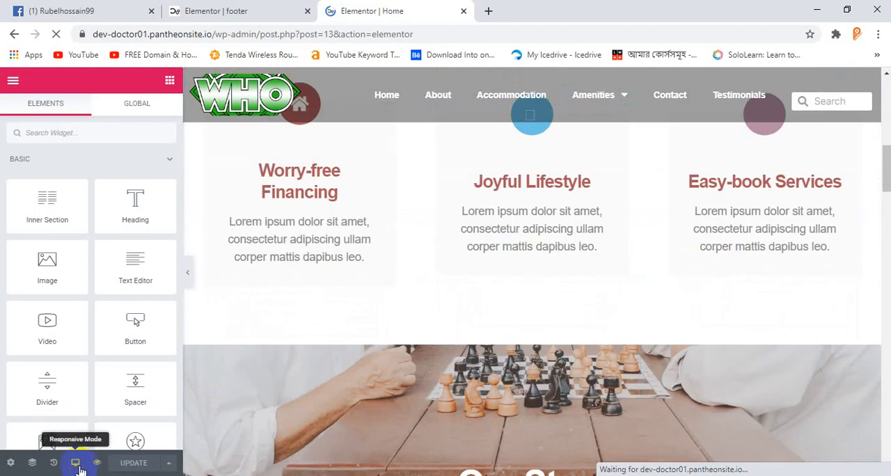
pyautogui.click(76, 464)
pyautogui.click(62, 430)
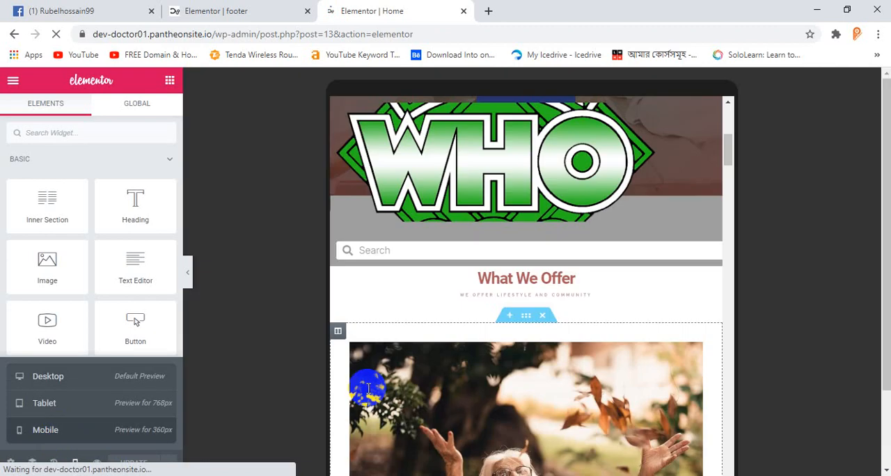
# Step: Examine the Home page's mobile layout down to the footer's logo, Facebook, map and menu columns
pyautogui.scroll(-10, 532, 345)
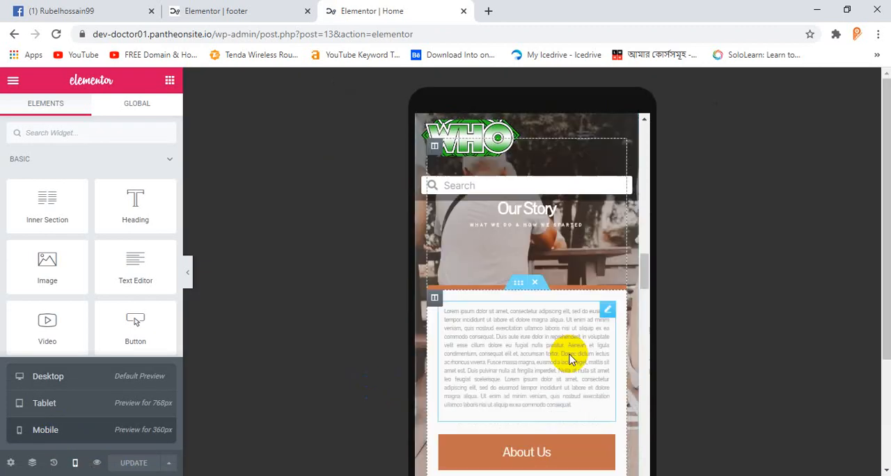
pyautogui.scroll(-12, 565, 360)
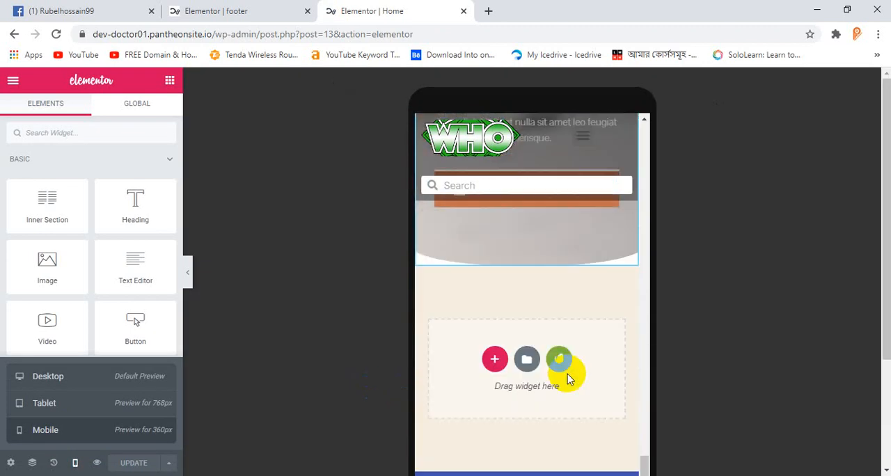
pyautogui.scroll(2, 565, 367)
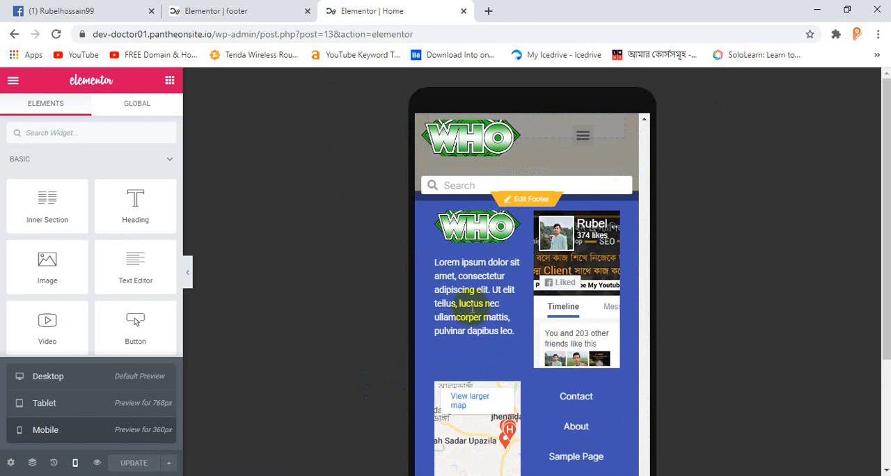
pyautogui.scroll(-2, 560, 414)
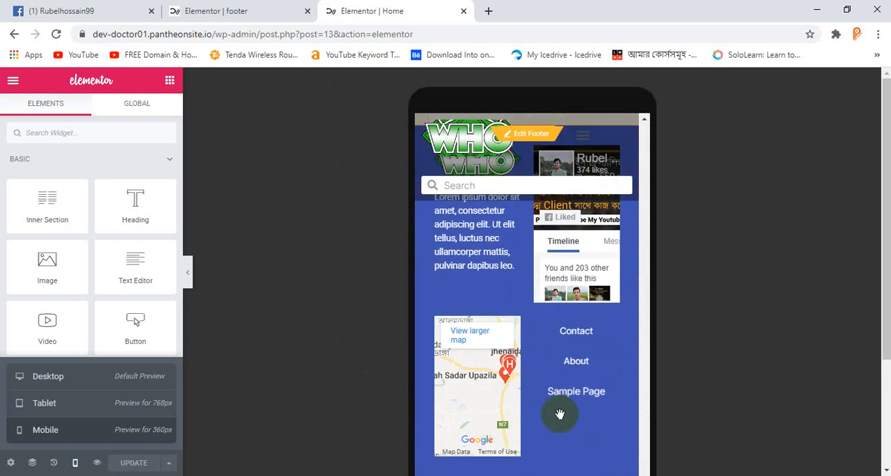
pyautogui.scroll(-4, 551, 348)
pyautogui.scroll(10, 553, 338)
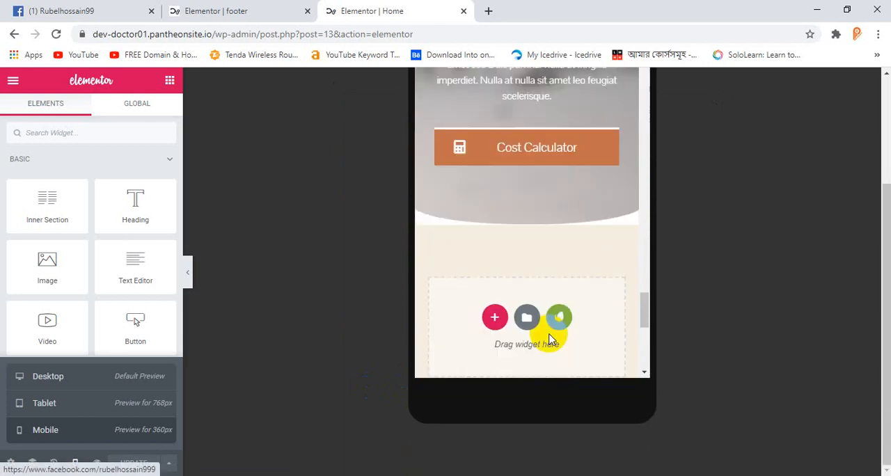
pyautogui.scroll(3, 605, 306)
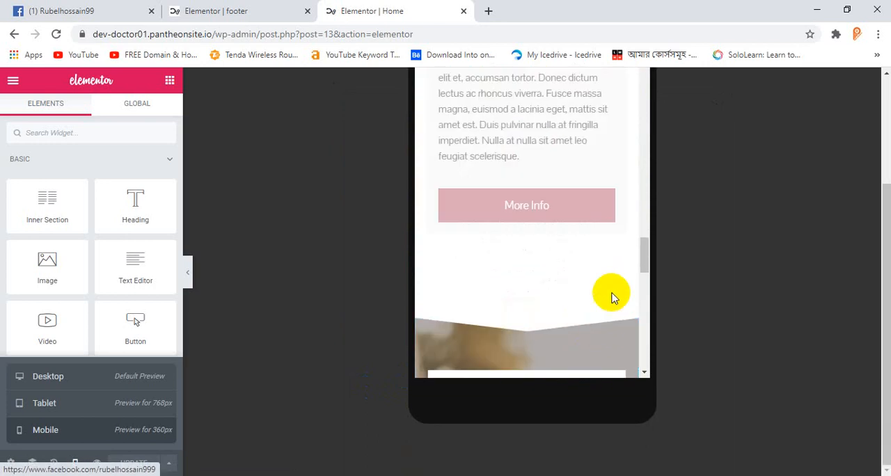
# Step: Close the footer editor and return to the beginning of the Home page's mobile preview
pyautogui.click(254, 10)
pyautogui.middleClick(222, 5)
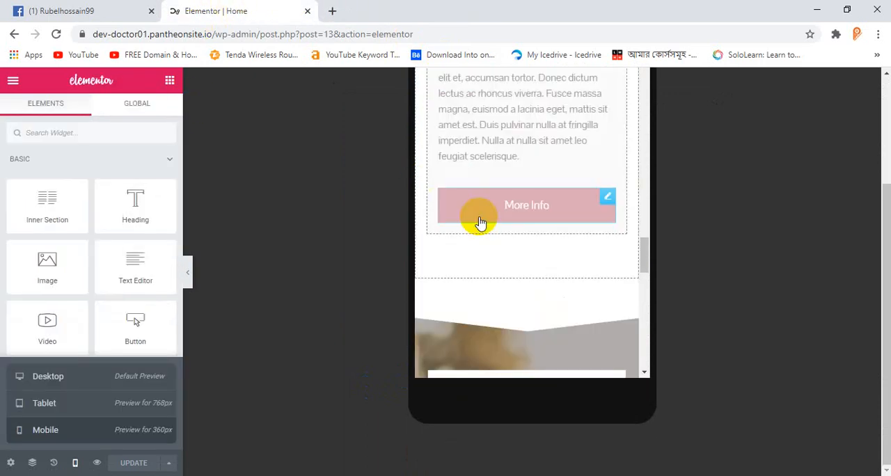
pyautogui.scroll(1, 622, 254)
pyautogui.moveTo(642, 253); pyautogui.dragTo(647, 72)
pyautogui.moveTo(645, 214); pyautogui.dragTo(642, 82)
pyautogui.scroll(-4, 518, 335)
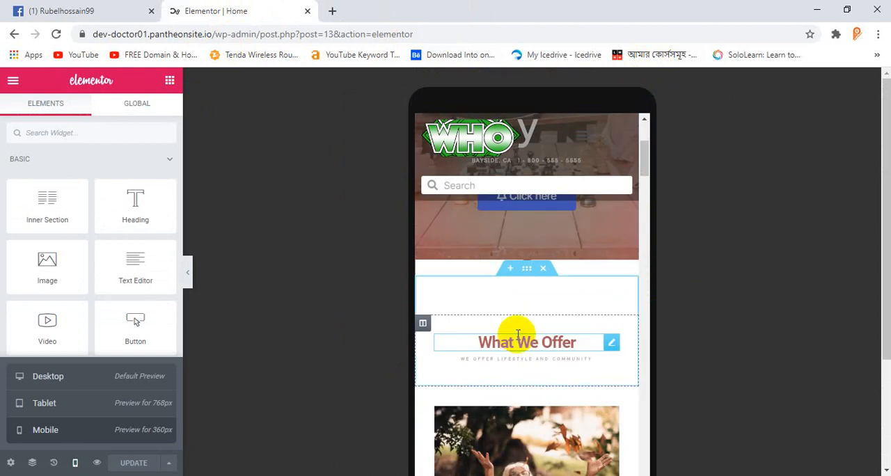
# Step: Examine the header and the "Bayside Retirement Community" hero section in the Home page's mobile preview
pyautogui.scroll(4, 517, 335)
pyautogui.scroll(-3, 527, 324)
pyautogui.scroll(-2, 527, 325)
pyautogui.scroll(4, 525, 330)
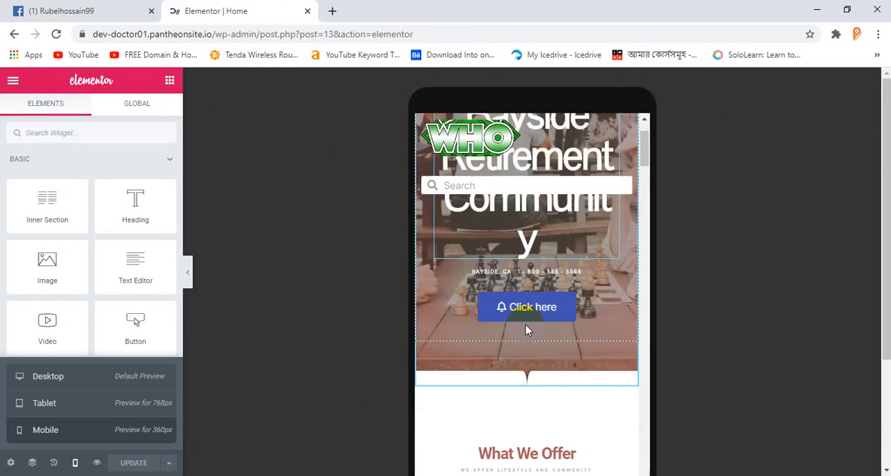
pyautogui.scroll(3, 525, 325)
pyautogui.scroll(-3, 527, 326)
pyautogui.scroll(3, 526, 326)
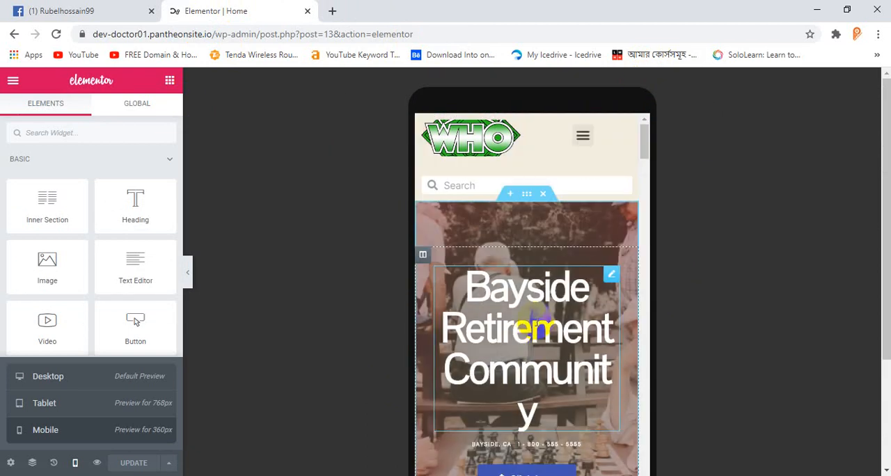
pyautogui.scroll(-3, 571, 218)
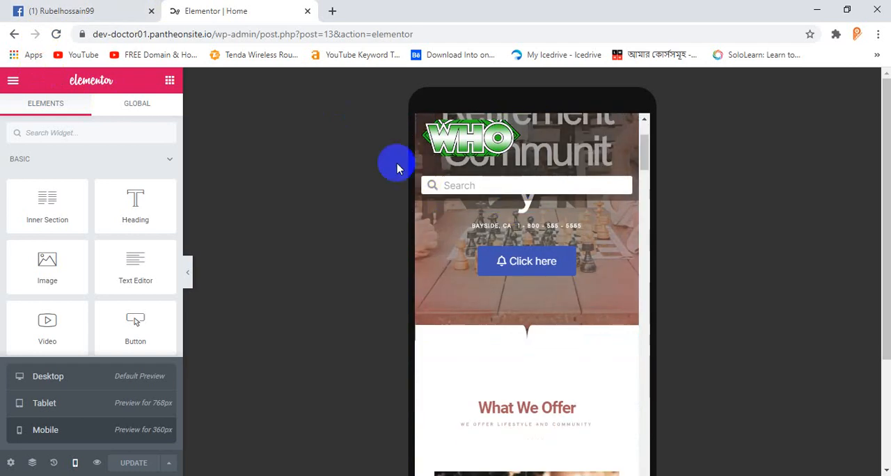
pyautogui.moveTo(153, 192); pyautogui.dragTo(153, 192)
pyautogui.scroll(3, 507, 186)
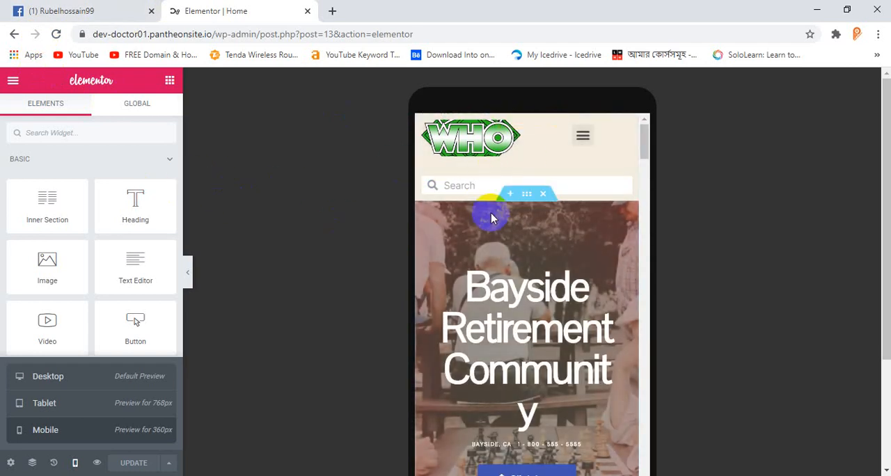
pyautogui.scroll(-3, 493, 214)
pyautogui.scroll(3, 503, 212)
pyautogui.scroll(-3, 511, 229)
pyautogui.scroll(3, 515, 221)
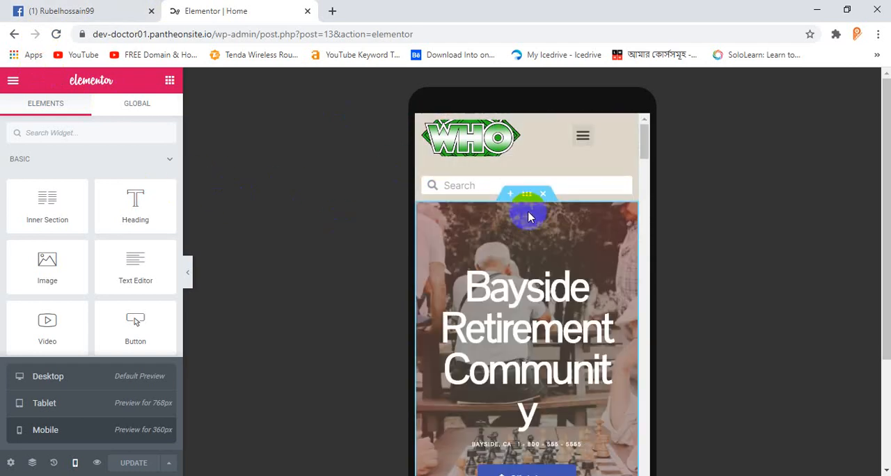
pyautogui.click(523, 266)
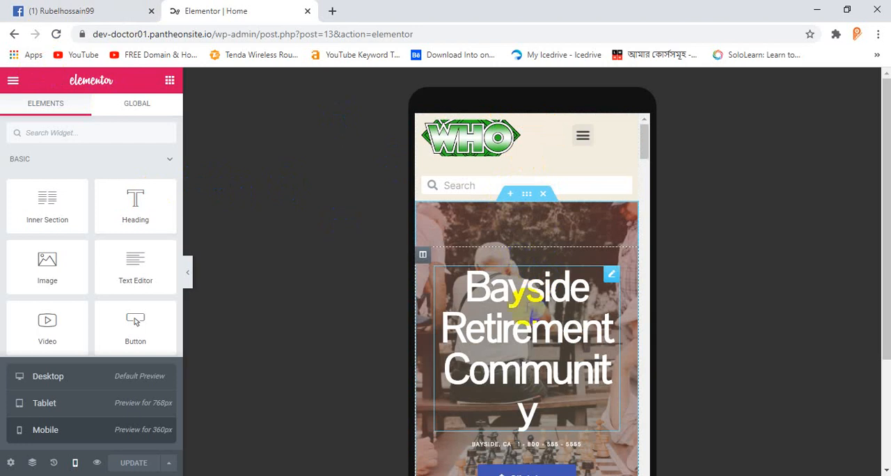
pyautogui.scroll(-3, 599, 300)
pyautogui.scroll(3, 581, 259)
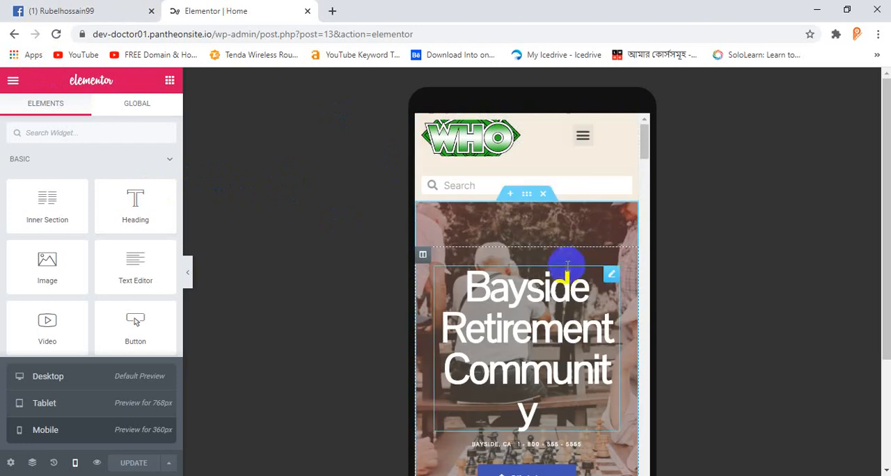
# Step: Assign the chess players image vlad-sargu-479334-unsplash-1.jpg from the media library as the hero section's mobile background
pyautogui.click(527, 197)
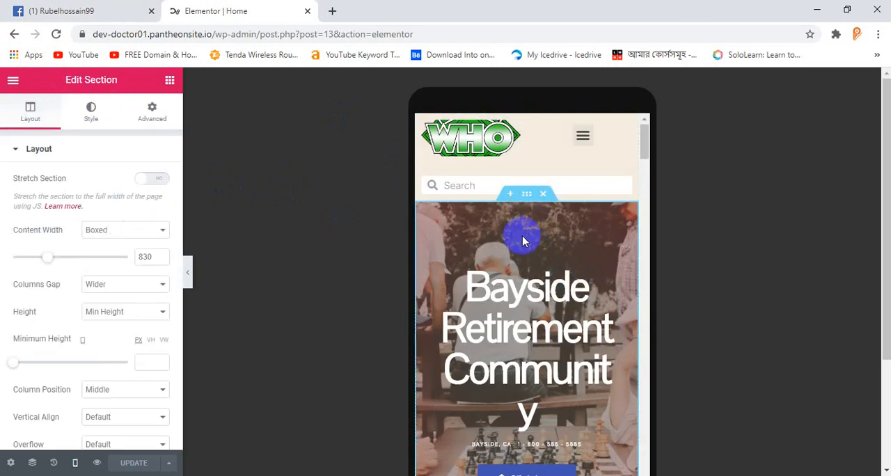
pyautogui.click(148, 124)
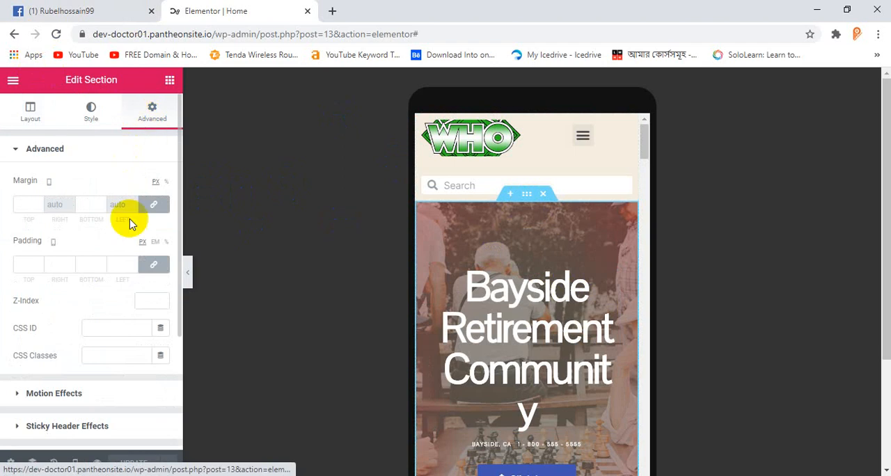
pyautogui.click(91, 112)
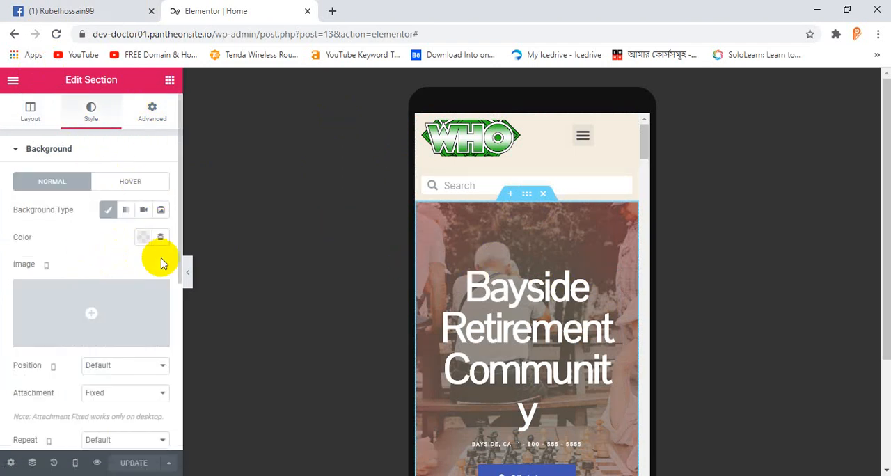
pyautogui.click(110, 297)
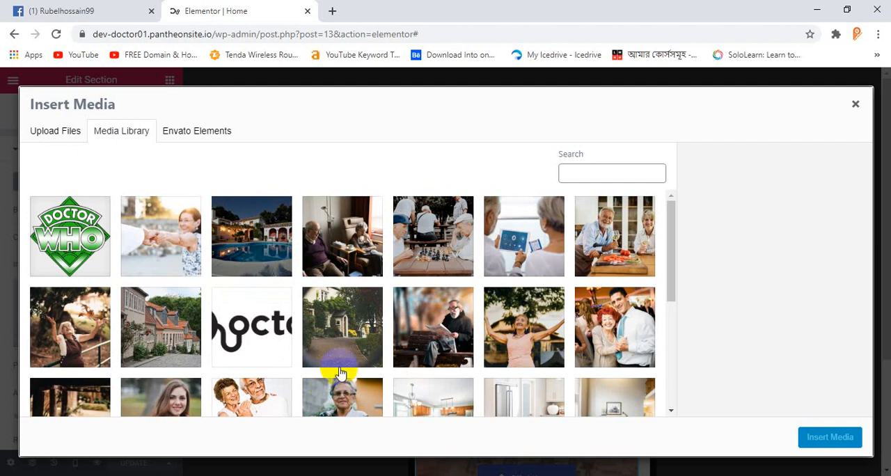
pyautogui.click(439, 258)
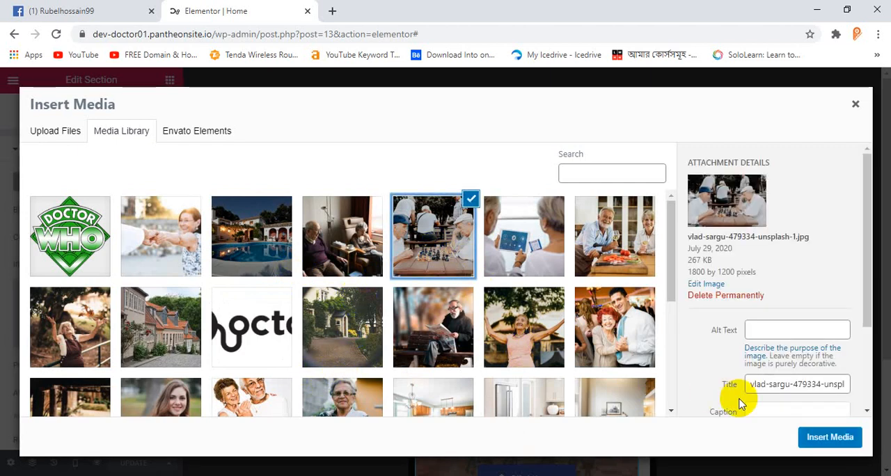
pyautogui.click(829, 437)
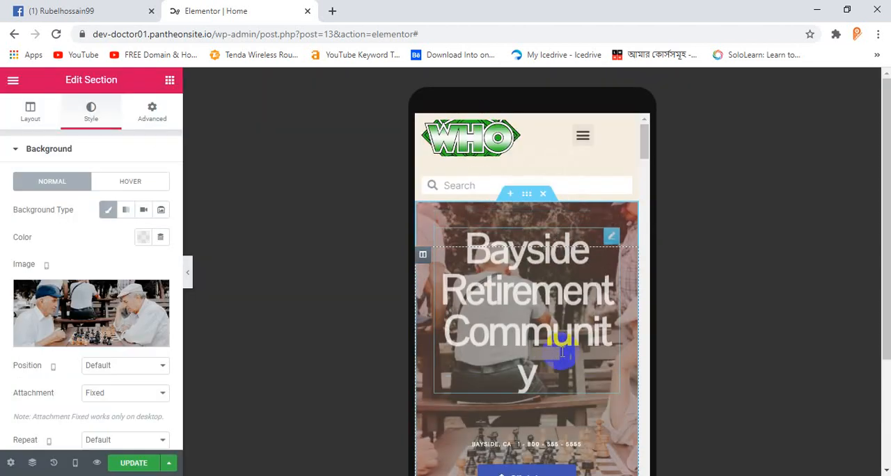
# Step: Set the hero section's mobile background image position to Center Center and its size to Cover
pyautogui.scroll(-1, 121, 337)
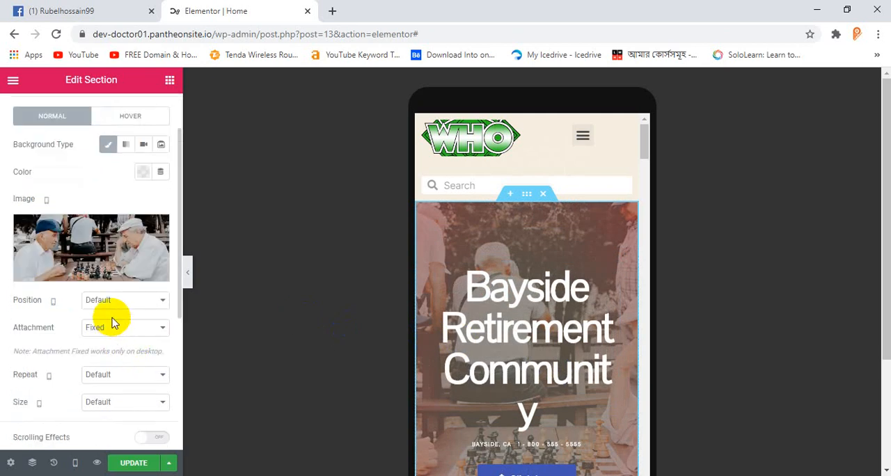
pyautogui.click(115, 306)
pyautogui.click(117, 326)
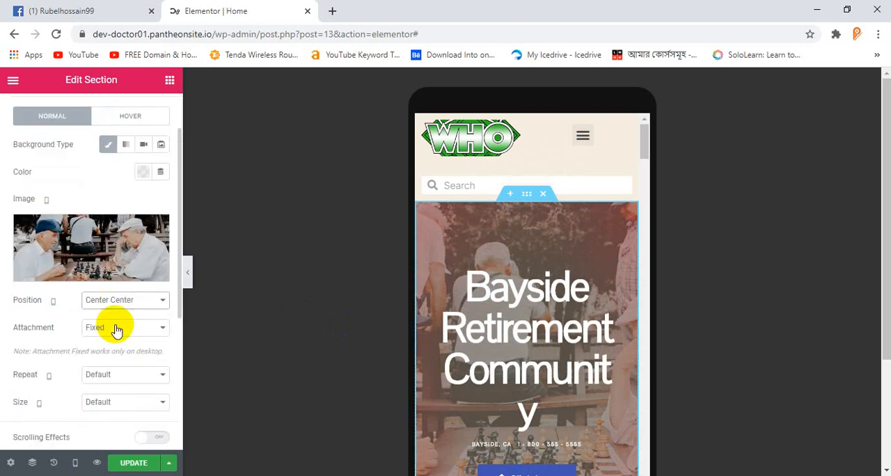
pyautogui.click(116, 328)
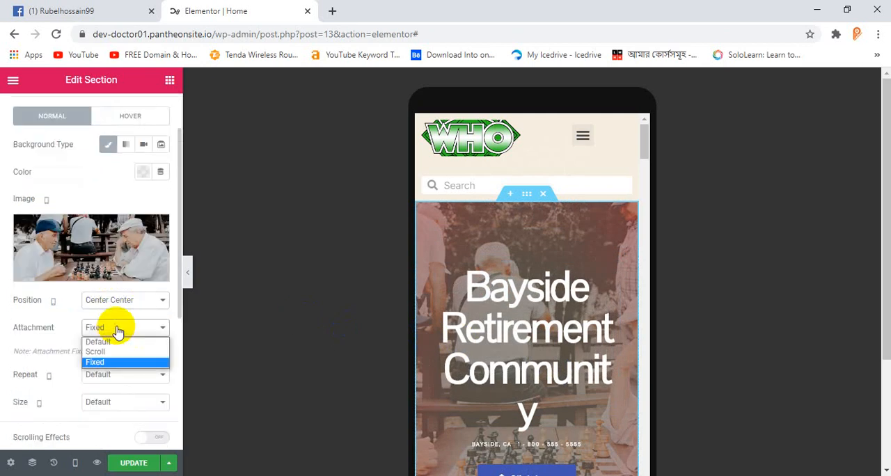
pyautogui.scroll(-2, 117, 331)
pyautogui.click(101, 273)
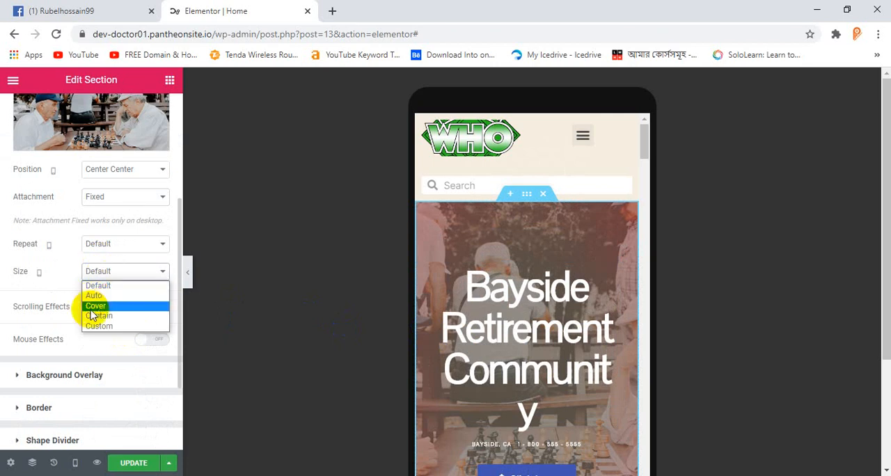
pyautogui.click(100, 307)
pyautogui.scroll(-3, 581, 327)
pyautogui.scroll(3, 582, 327)
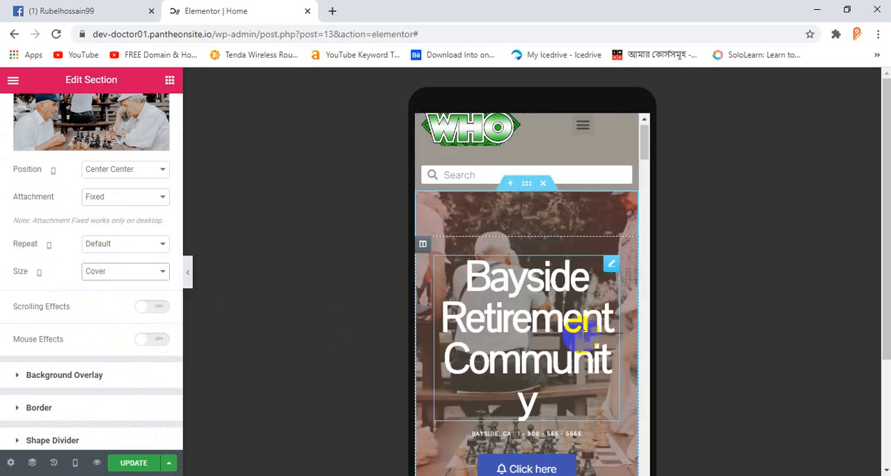
pyautogui.scroll(-3, 584, 338)
pyautogui.scroll(3, 583, 340)
# Step: Keep the hero background's attachment at Fixed and check how the section scrolls in the mobile preview
pyautogui.click(104, 197)
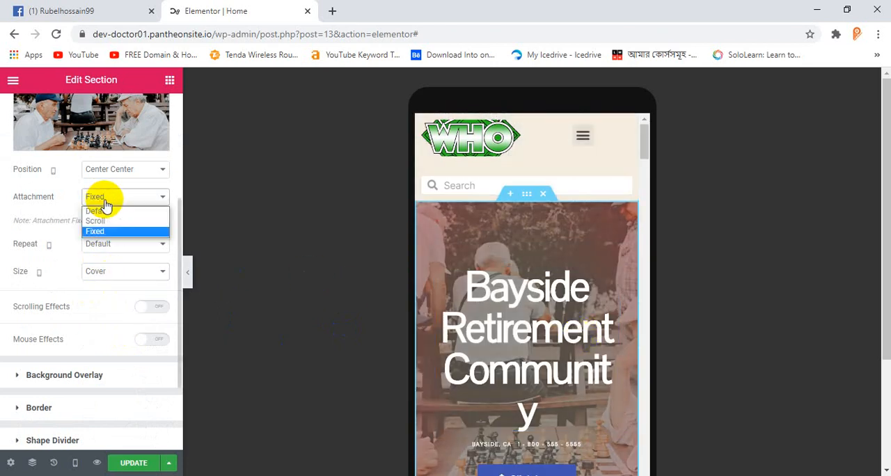
pyautogui.click(110, 231)
pyautogui.scroll(-4, 516, 304)
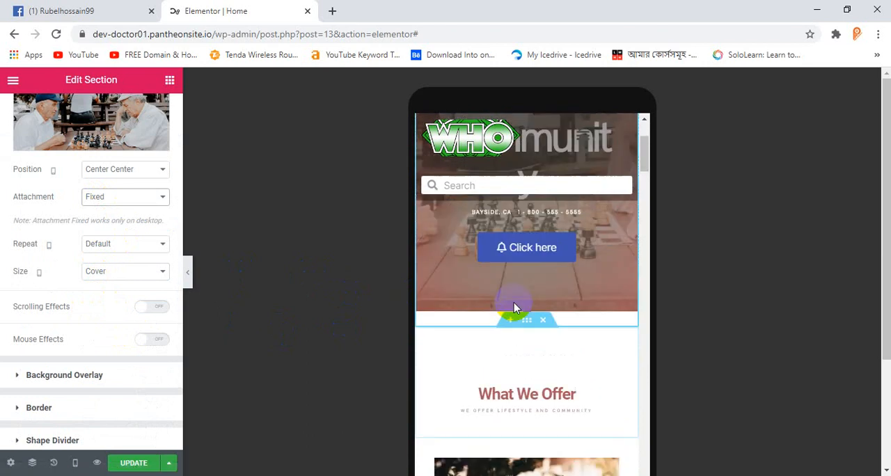
pyautogui.scroll(4, 513, 303)
# Step: Reduce the "Bayside Retirement Community" heading's mobile font size to 2.8 em
pyautogui.click(610, 276)
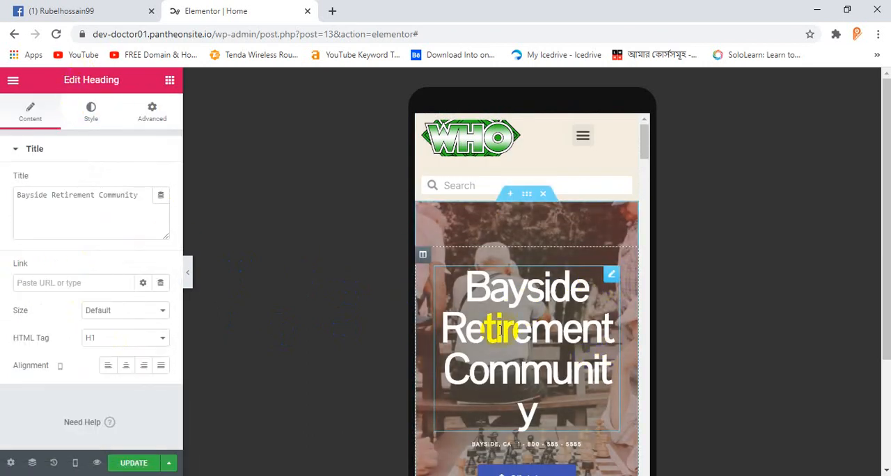
pyautogui.click(611, 276)
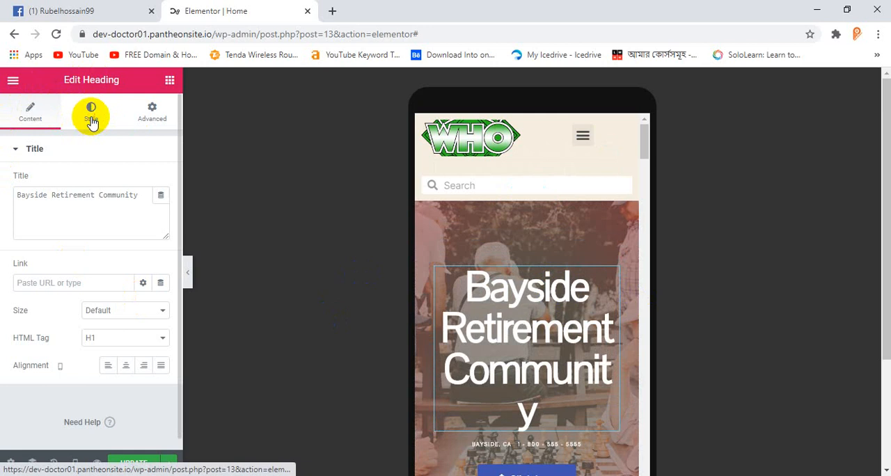
pyautogui.click(91, 118)
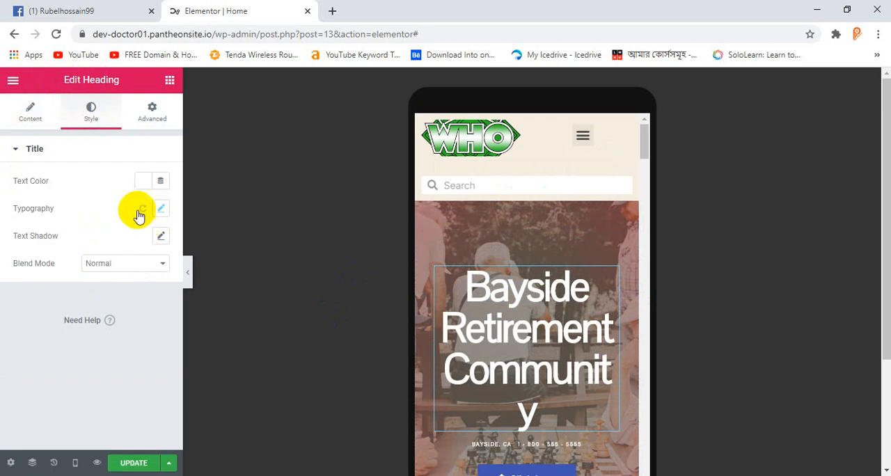
pyautogui.click(162, 208)
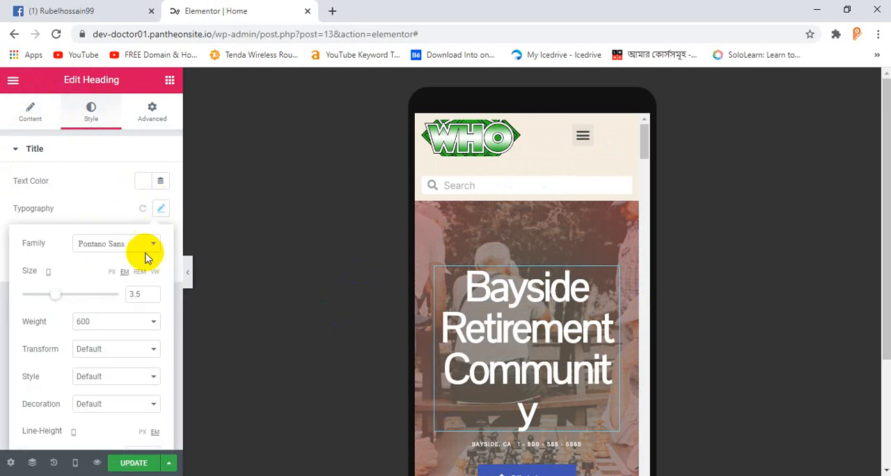
pyautogui.click(152, 296)
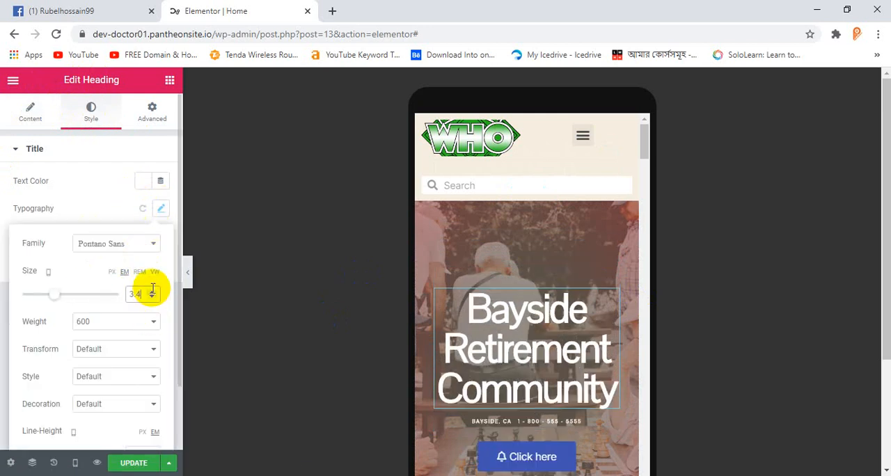
pyautogui.click(153, 297)
pyautogui.click(153, 298)
pyautogui.click(152, 299)
pyautogui.click(153, 300)
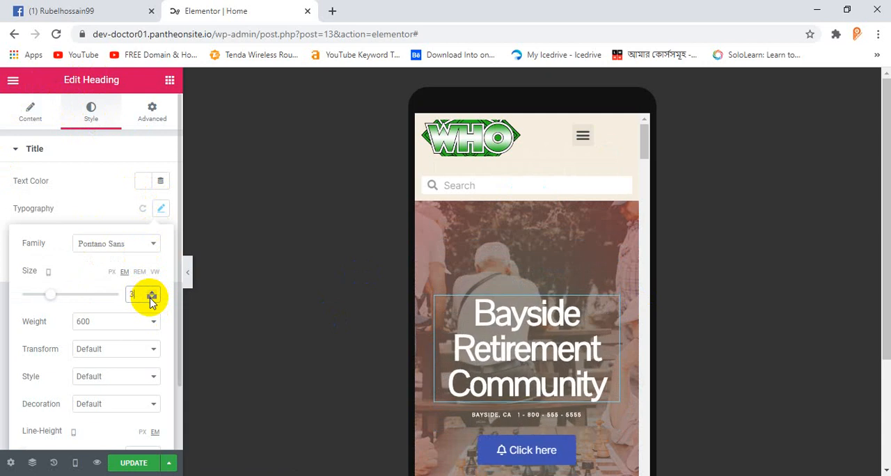
pyautogui.click(152, 299)
pyautogui.click(152, 300)
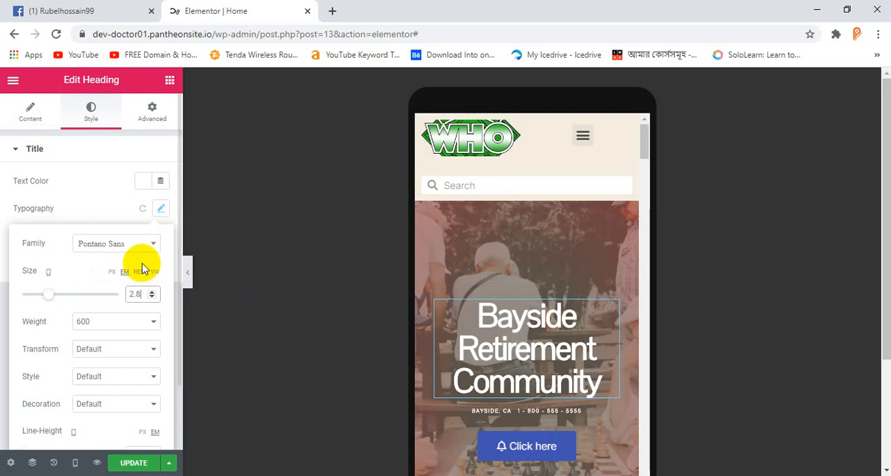
# Step: Change the "Bayside Retirement Community" heading's font family to Arial
pyautogui.click(132, 243)
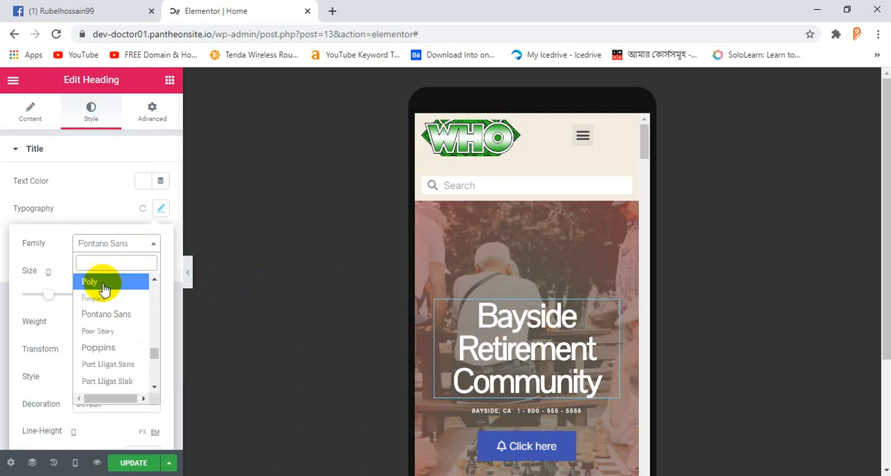
pyautogui.scroll(10, 104, 292)
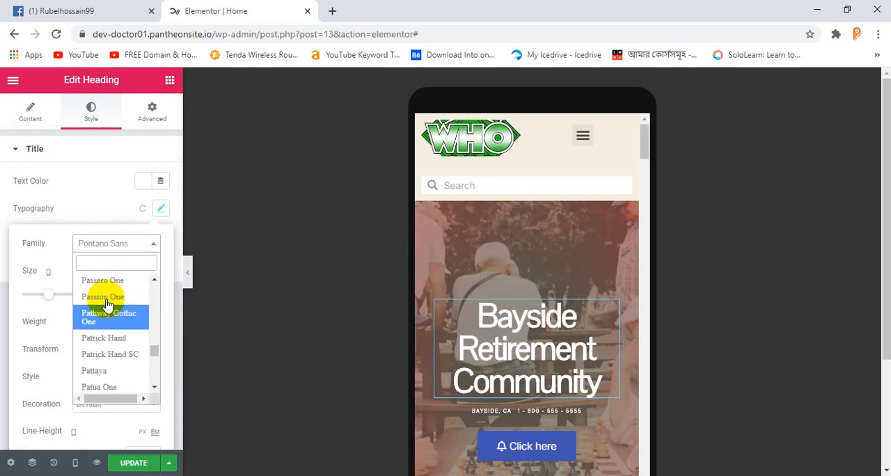
pyautogui.scroll(15, 106, 306)
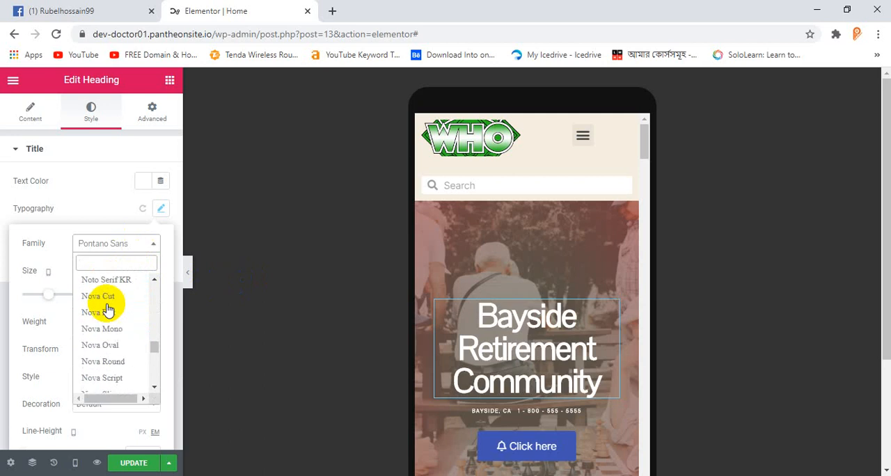
pyautogui.scroll(8, 105, 306)
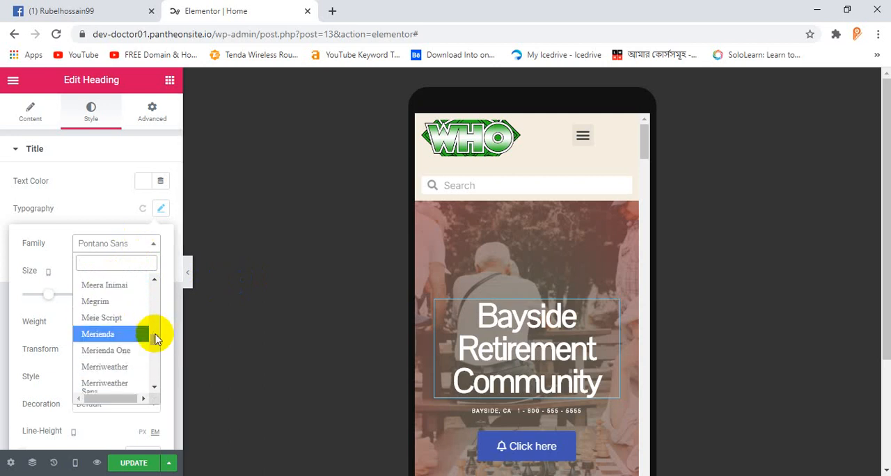
pyautogui.moveTo(155, 338); pyautogui.dragTo(154, 268)
pyautogui.click(109, 312)
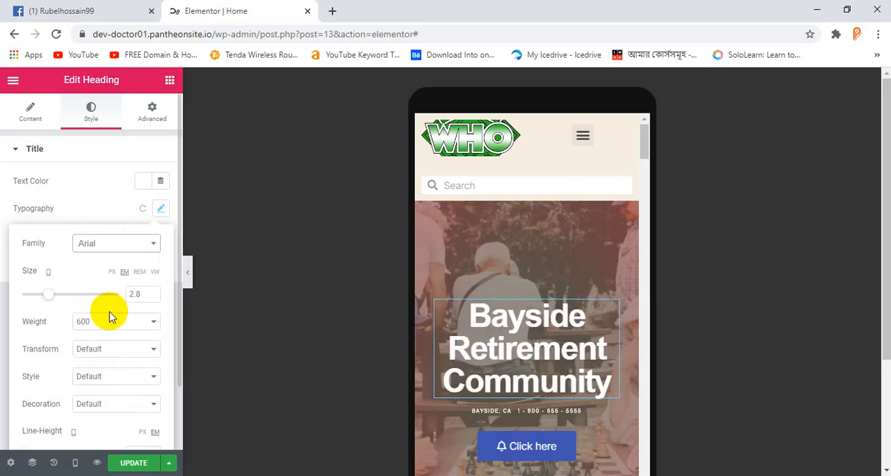
# Step: Set the mobile width of the Worry-free Financing column under "What We Offer" to 50%
pyautogui.scroll(-2, 515, 313)
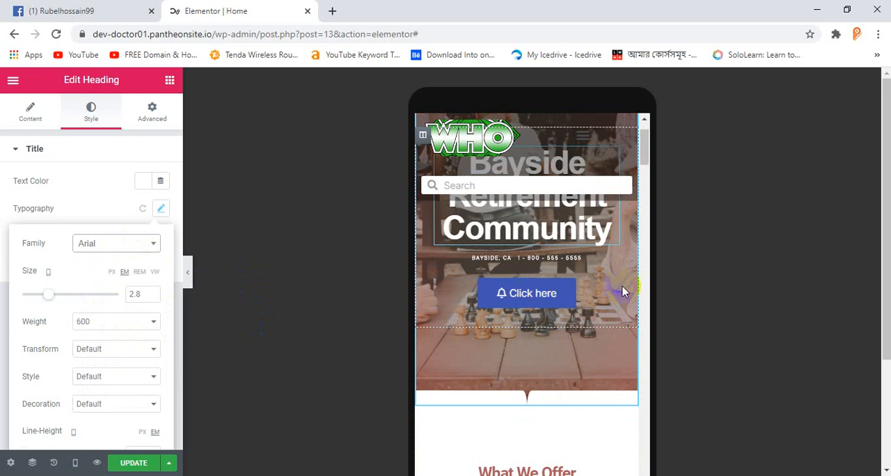
pyautogui.scroll(-7, 550, 321)
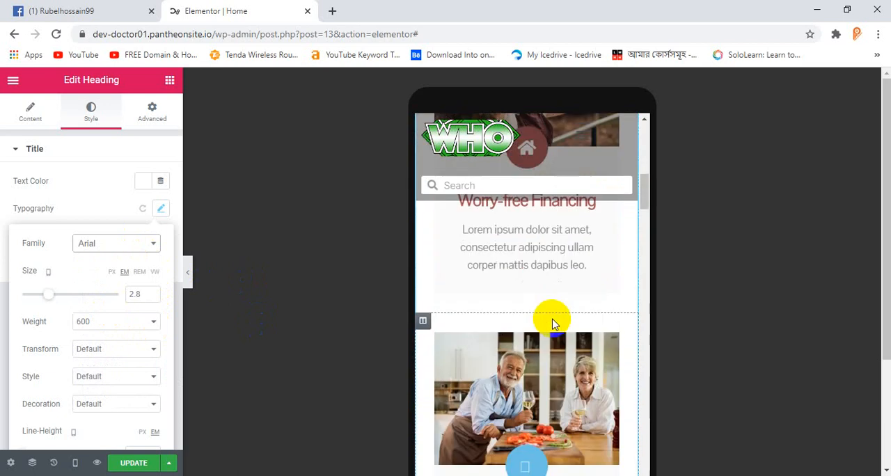
pyautogui.scroll(-4, 553, 324)
pyautogui.scroll(6, 553, 324)
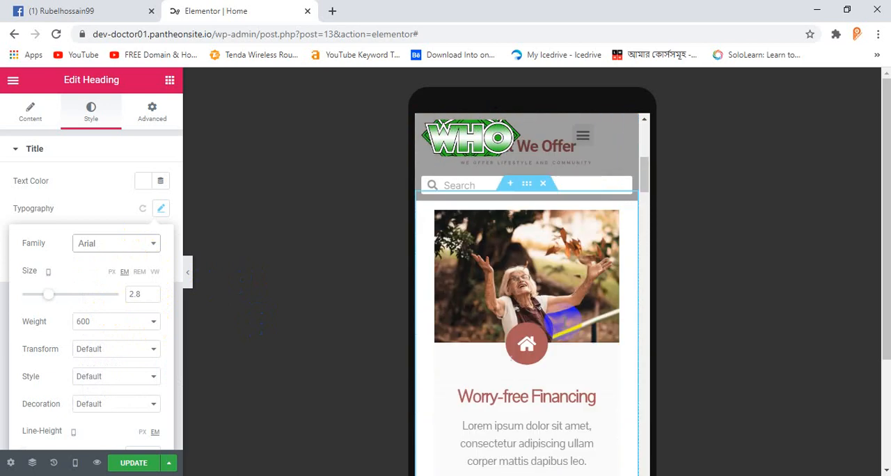
pyautogui.scroll(-4, 550, 348)
pyautogui.scroll(6, 542, 327)
pyautogui.scroll(-1, 523, 339)
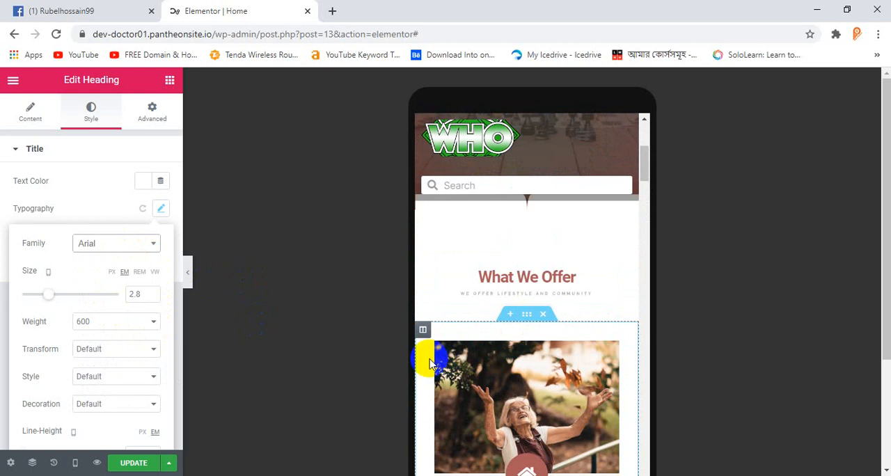
pyautogui.click(421, 331)
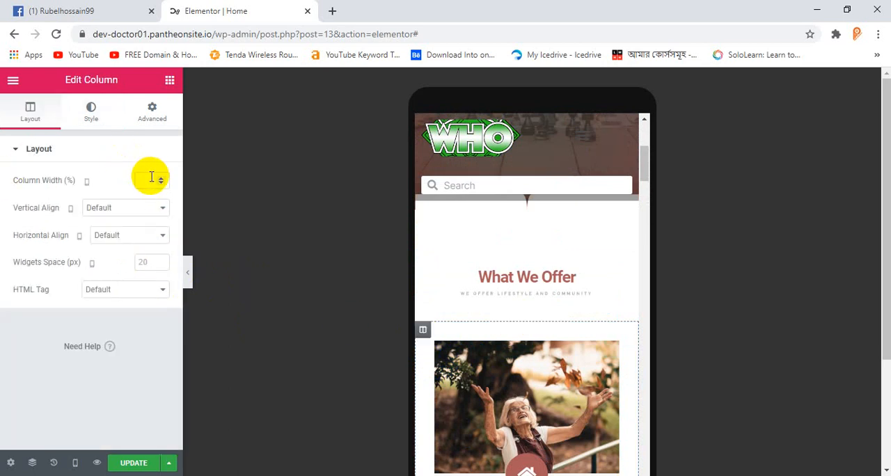
pyautogui.write('50')
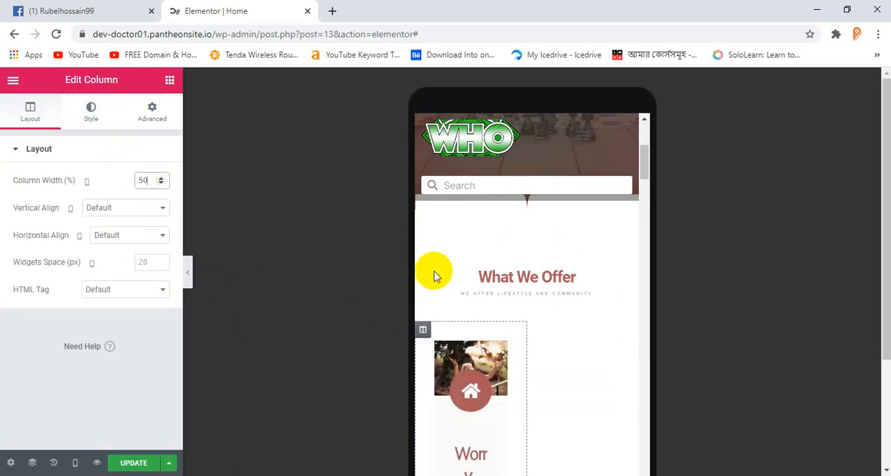
# Step: Set the Joyful Lifestyle column's mobile width to 50% so it sits beside the Worry-free Financing column
pyautogui.scroll(-3, 615, 372)
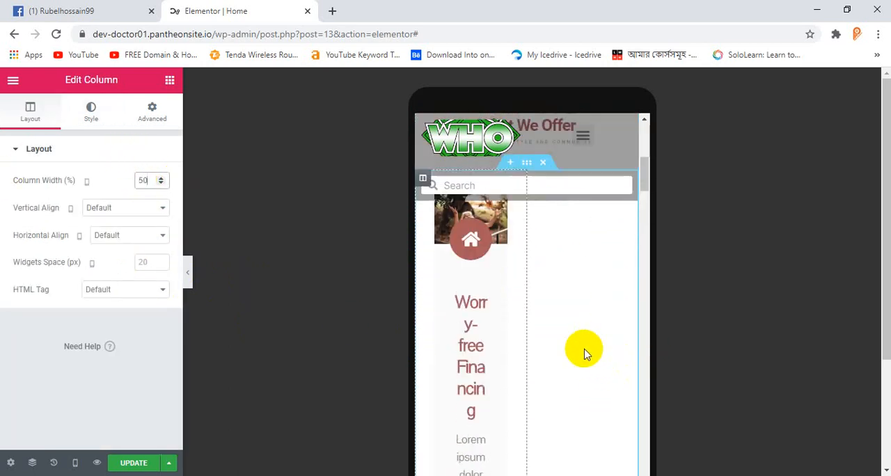
pyautogui.scroll(3, 579, 350)
pyautogui.scroll(-5, 578, 343)
pyautogui.scroll(-5, 569, 354)
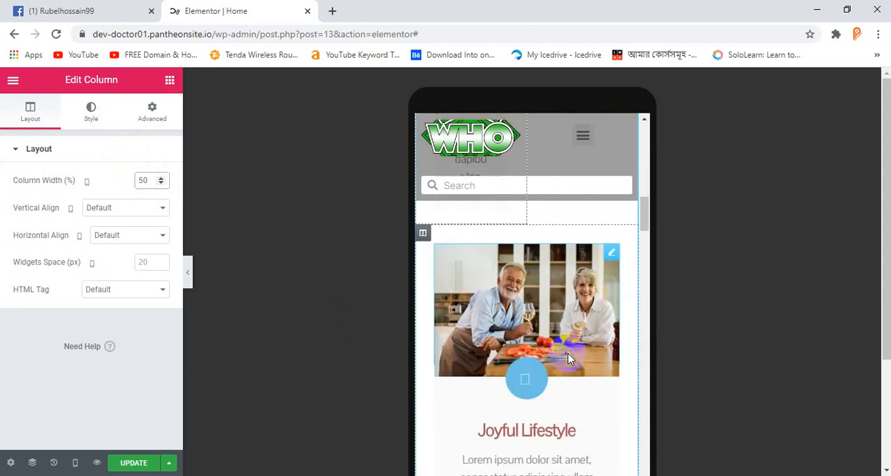
pyautogui.scroll(1, 435, 266)
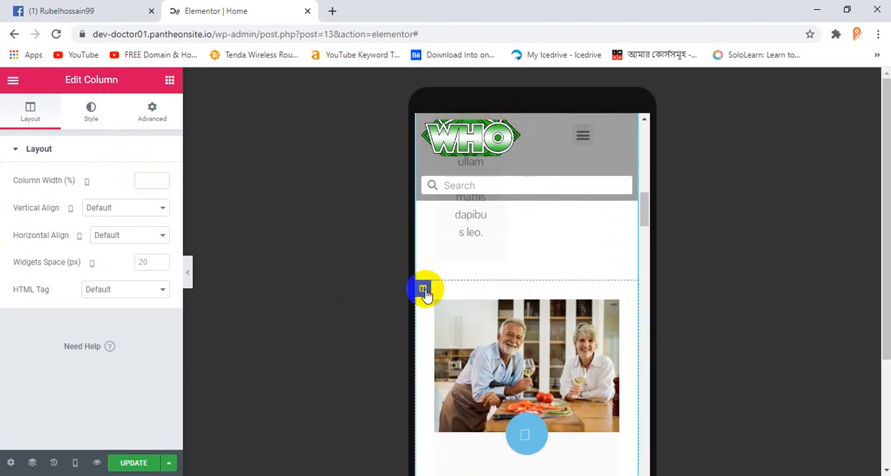
pyautogui.write('50')
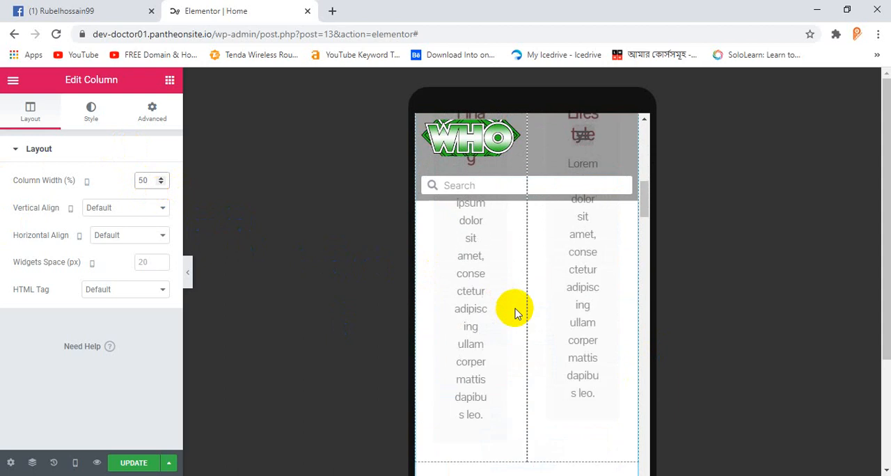
pyautogui.scroll(1, 520, 310)
pyautogui.scroll(2, 519, 310)
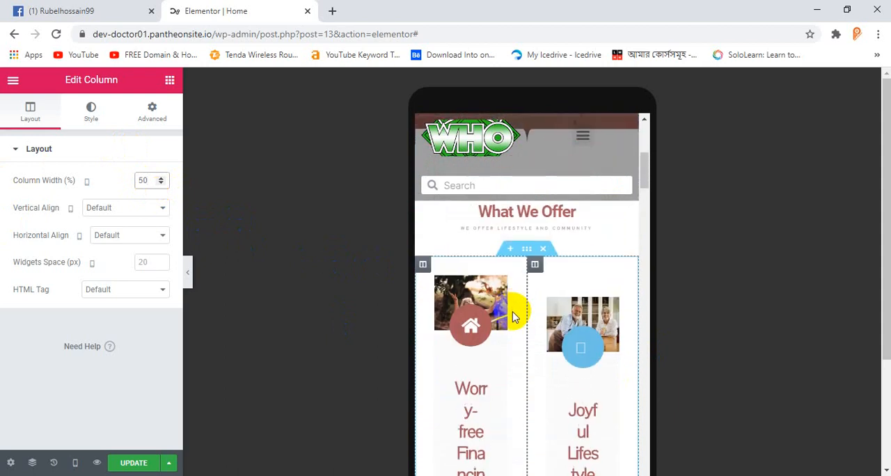
pyautogui.scroll(-2, 513, 314)
pyautogui.scroll(2, 493, 341)
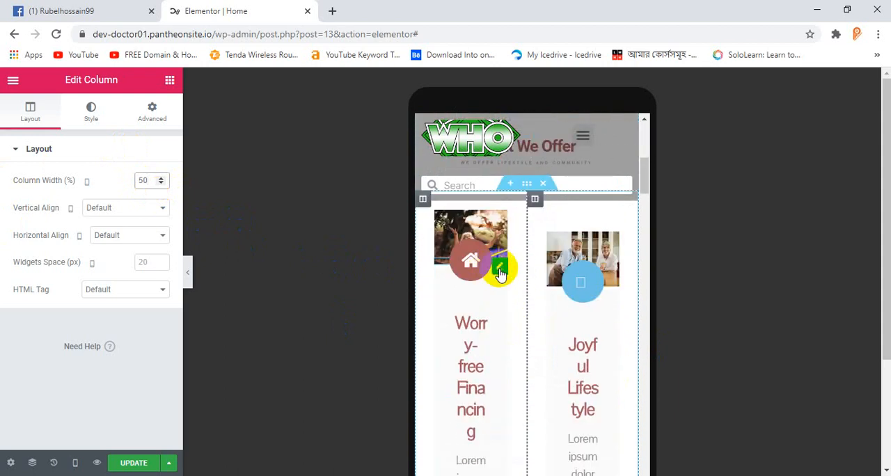
# Step: Set the mobile font size of the Worry-free Financing icon box's description text to 10 px
pyautogui.click(500, 271)
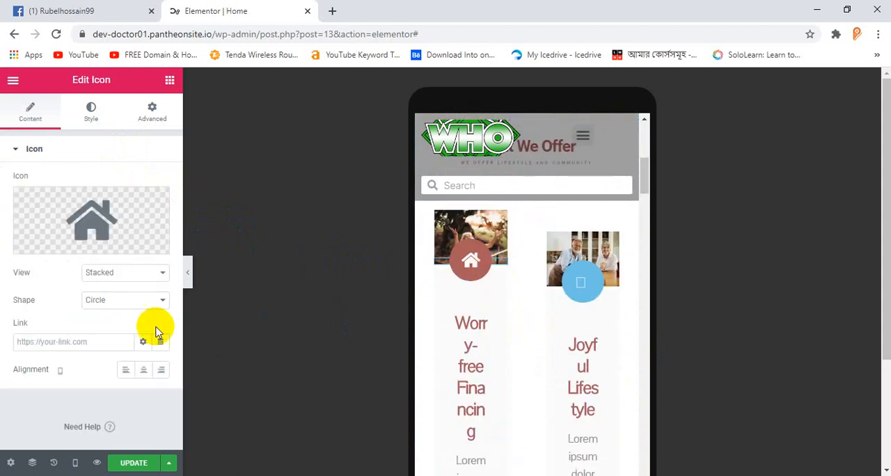
pyautogui.scroll(-1, 459, 323)
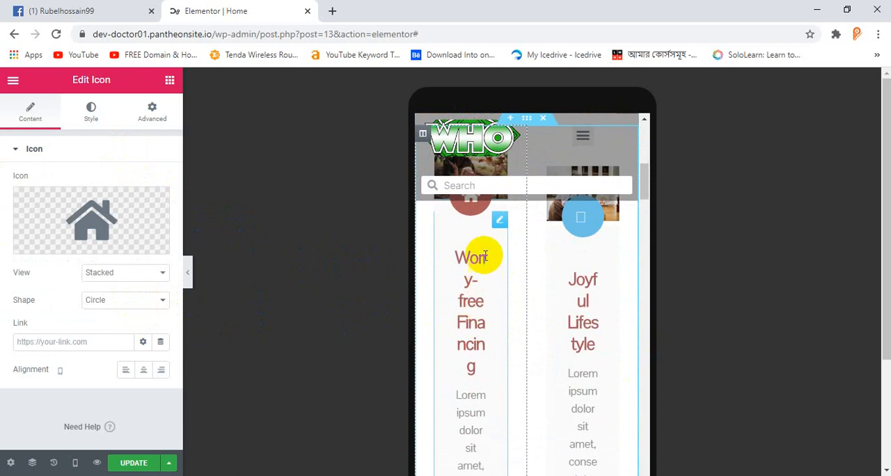
pyautogui.click(499, 224)
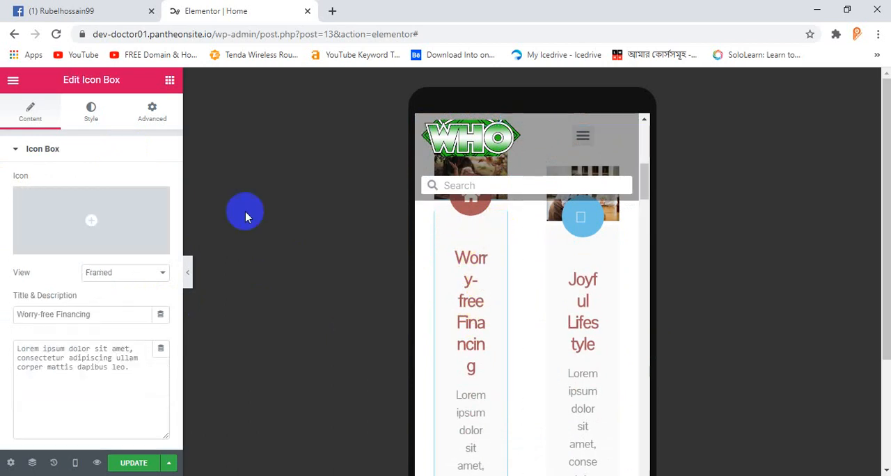
pyautogui.scroll(-1, 83, 289)
pyautogui.scroll(1, 105, 209)
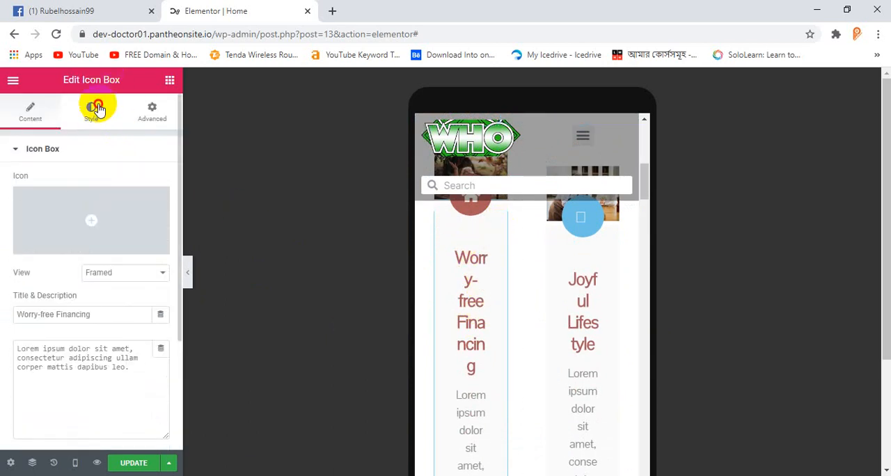
pyautogui.click(98, 110)
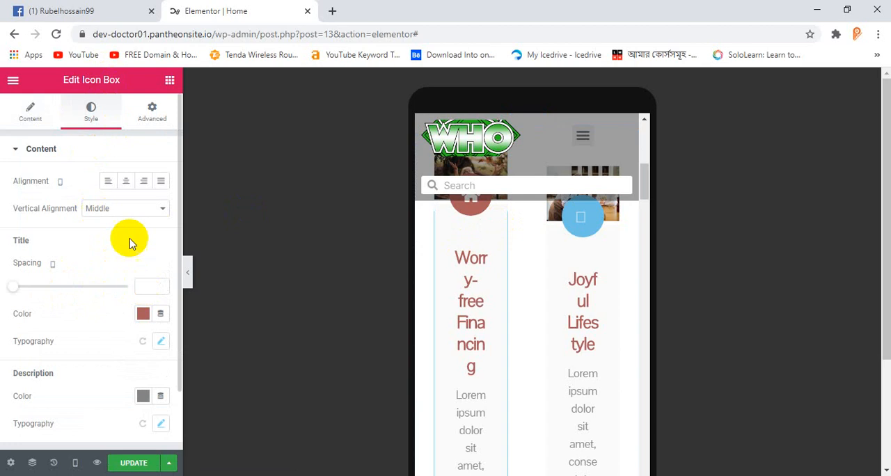
pyautogui.scroll(-1, 129, 242)
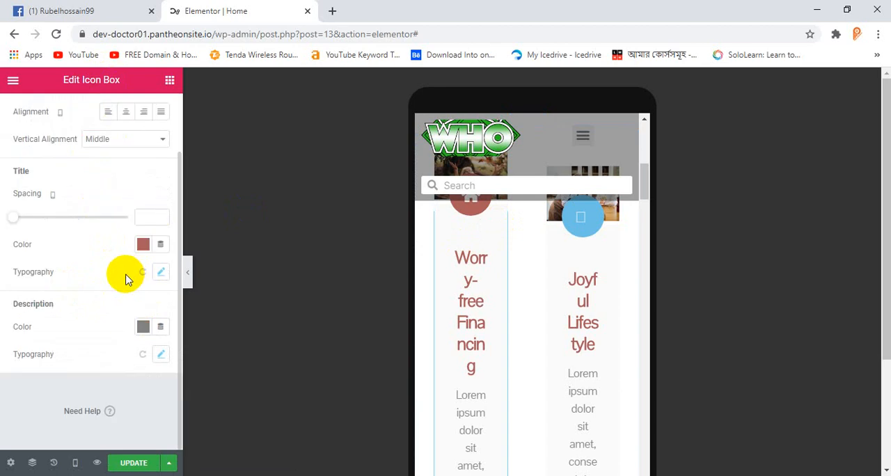
pyautogui.click(161, 356)
pyautogui.scroll(-2, 159, 366)
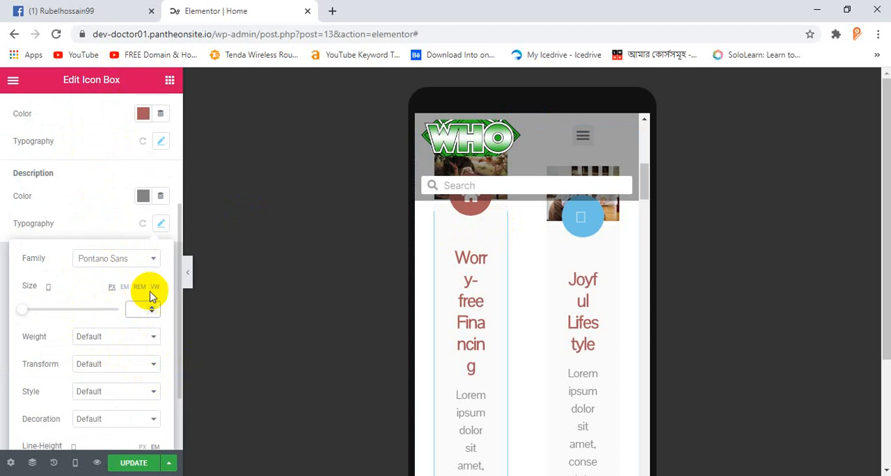
pyautogui.write('10')
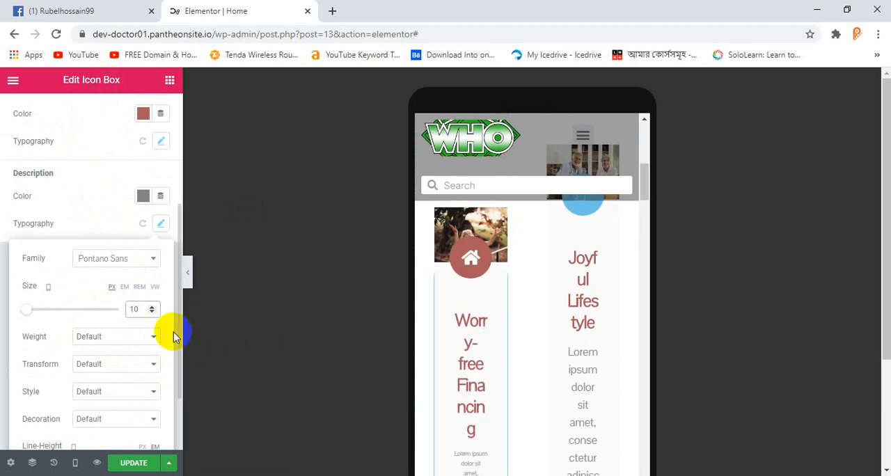
# Step: Try smaller sizes down to 1 px for the Worry-free Financing description, and raise its mobile font size to 12 px
pyautogui.click(152, 314)
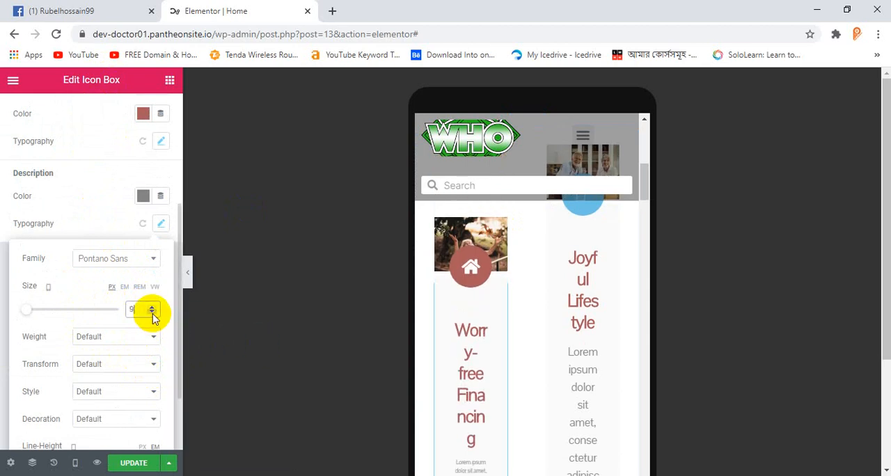
pyautogui.click(152, 313)
pyautogui.click(152, 313)
pyautogui.click(152, 313)
pyautogui.click(151, 313)
pyautogui.click(152, 313)
pyautogui.click(152, 314)
pyautogui.click(152, 313)
pyautogui.click(151, 313)
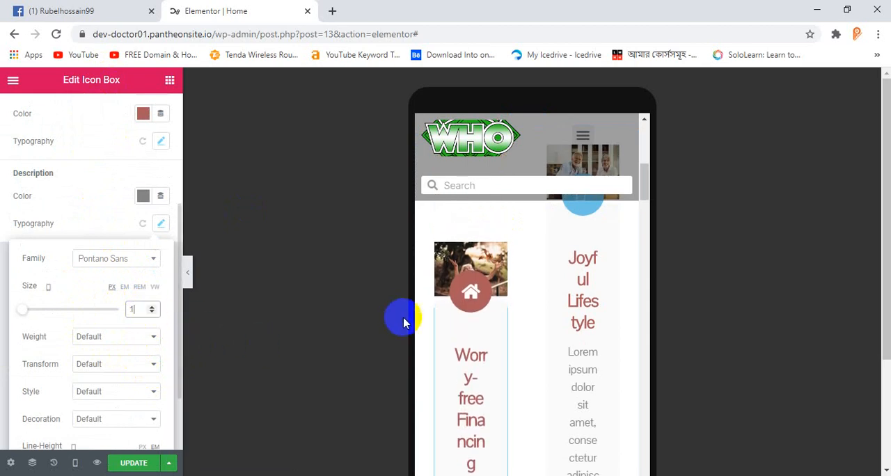
pyautogui.scroll(-3, 404, 320)
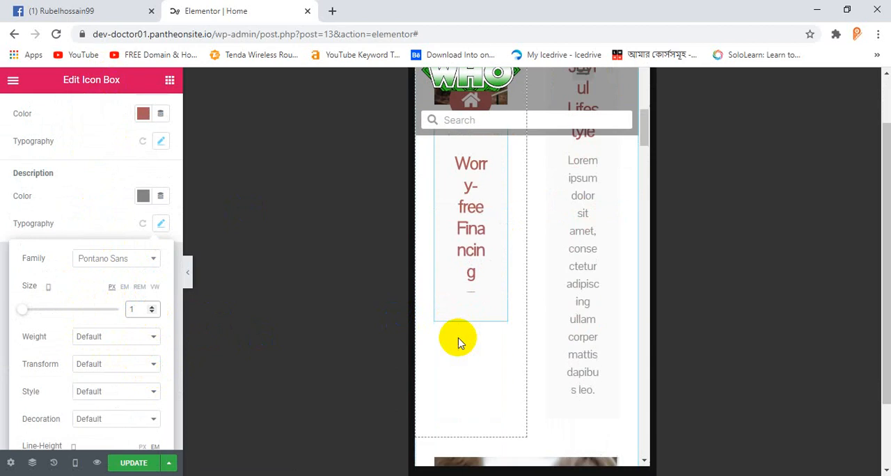
pyautogui.click(152, 307)
pyautogui.click(152, 306)
pyautogui.click(152, 307)
pyautogui.click(152, 307)
pyautogui.click(152, 307)
pyautogui.click(151, 307)
pyautogui.click(152, 306)
pyautogui.click(152, 306)
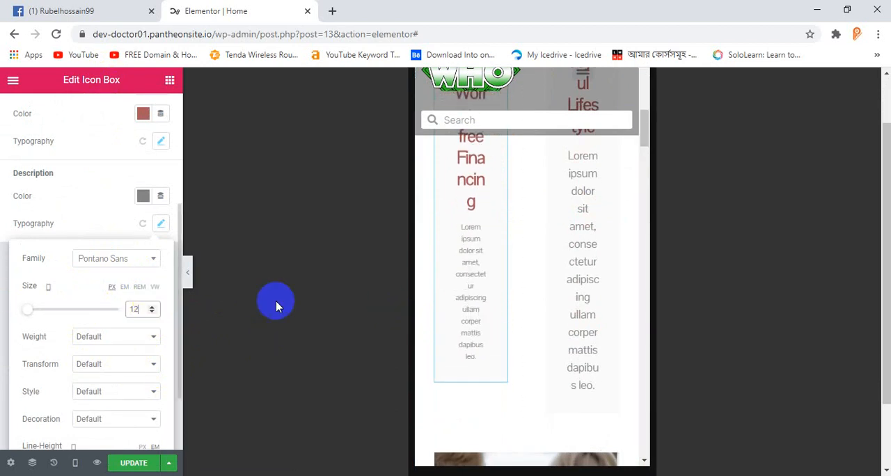
pyautogui.scroll(2, 479, 260)
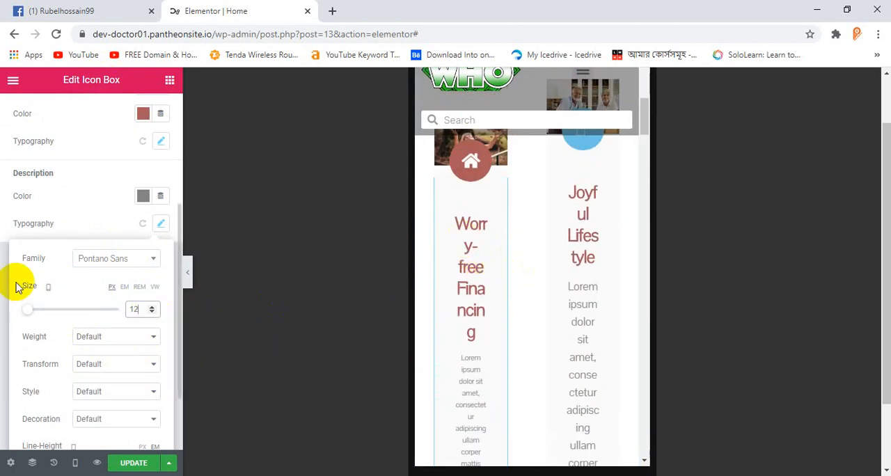
# Step: Bring the Worry-free Financing description's mobile font size down to 8 px and back up to 10 px
pyautogui.click(160, 143)
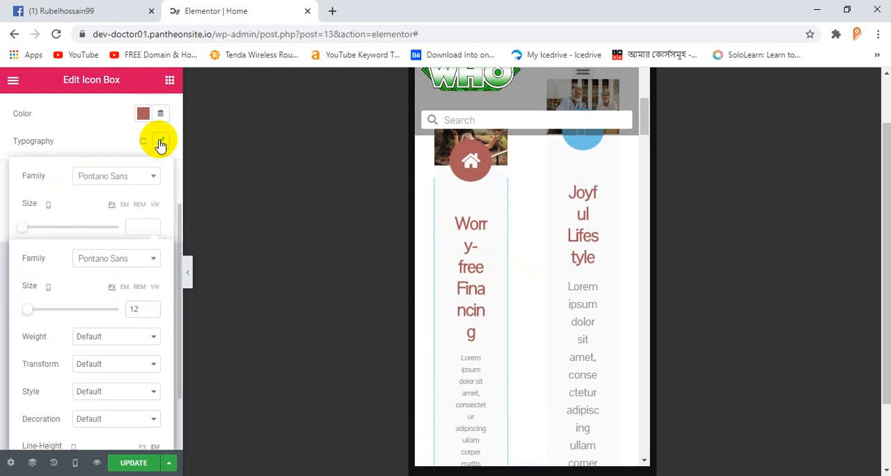
pyautogui.click(152, 314)
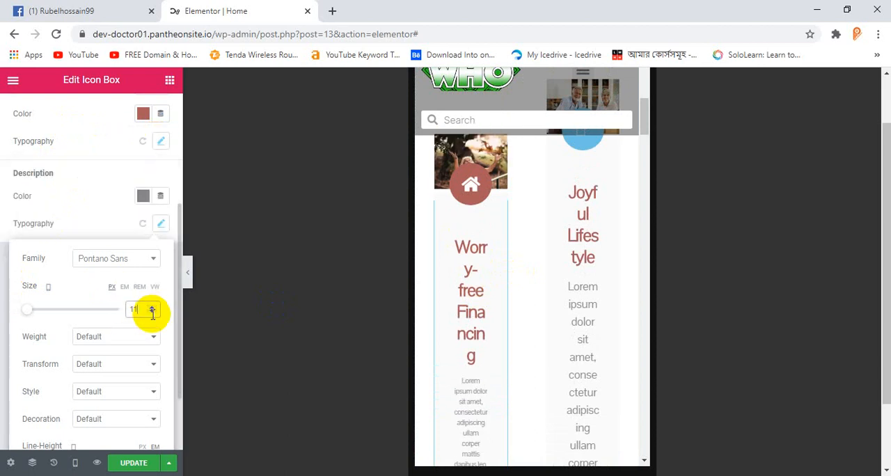
pyautogui.click(153, 314)
pyautogui.click(153, 314)
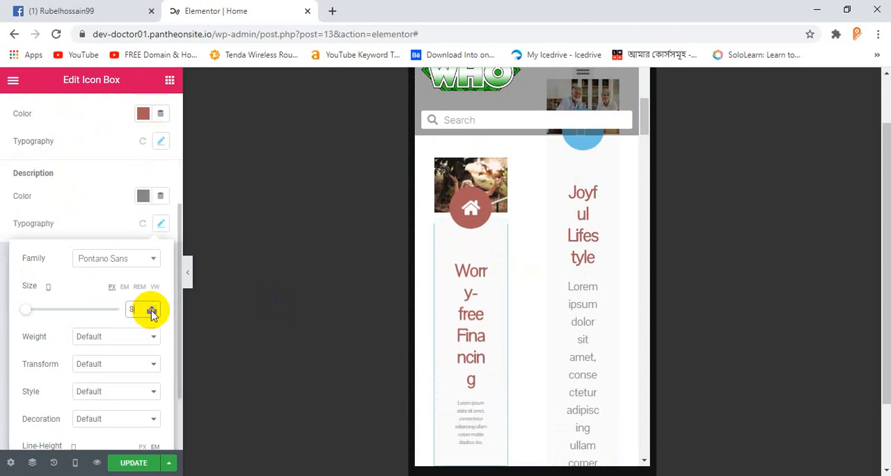
pyautogui.click(153, 314)
pyautogui.click(153, 314)
pyautogui.click(151, 306)
pyautogui.click(151, 306)
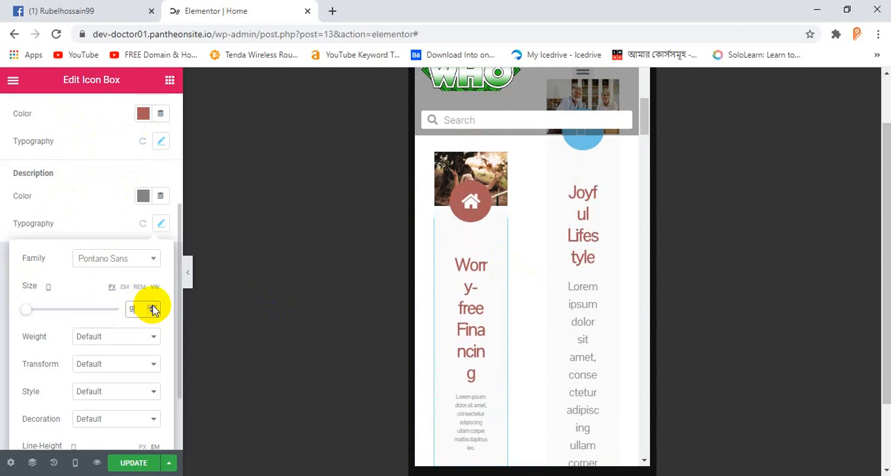
pyautogui.click(152, 307)
pyautogui.click(152, 306)
# Step: Set the Worry-free Financing title's mobile font size to 10 px, trying sizes up to 13 px on the way
pyautogui.click(159, 142)
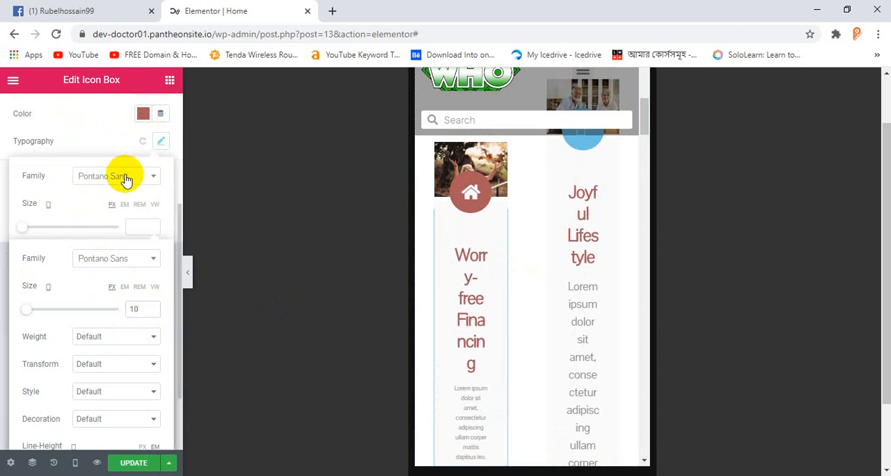
pyautogui.click(151, 226)
pyautogui.click(151, 226)
pyautogui.click(151, 225)
pyautogui.click(152, 226)
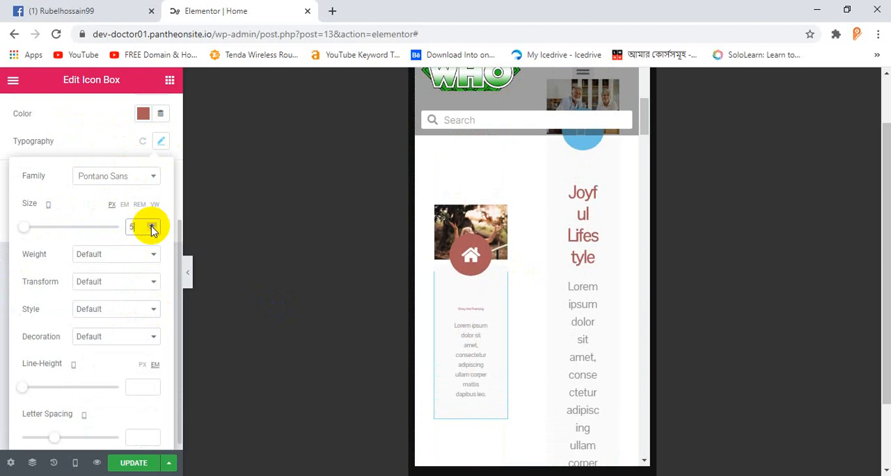
pyautogui.click(151, 226)
pyautogui.click(152, 226)
pyautogui.click(151, 225)
pyautogui.click(151, 226)
pyautogui.click(152, 225)
pyautogui.click(152, 226)
pyautogui.click(151, 225)
pyautogui.click(152, 225)
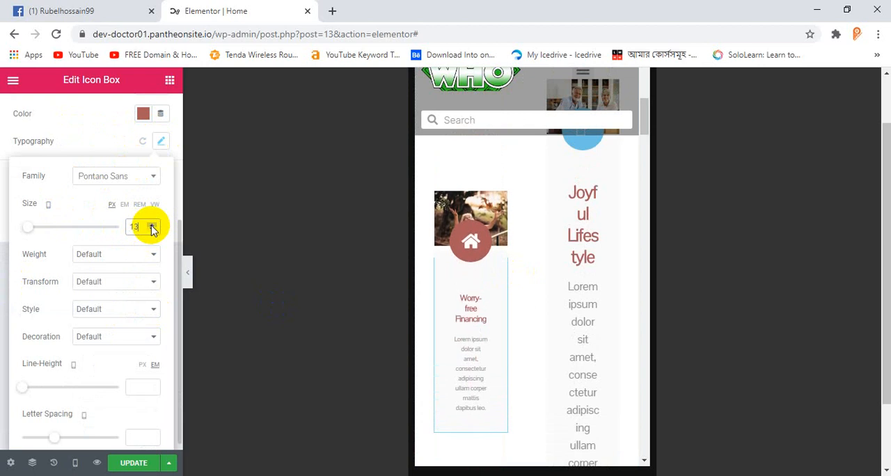
pyautogui.click(151, 226)
pyautogui.click(151, 231)
pyautogui.click(152, 231)
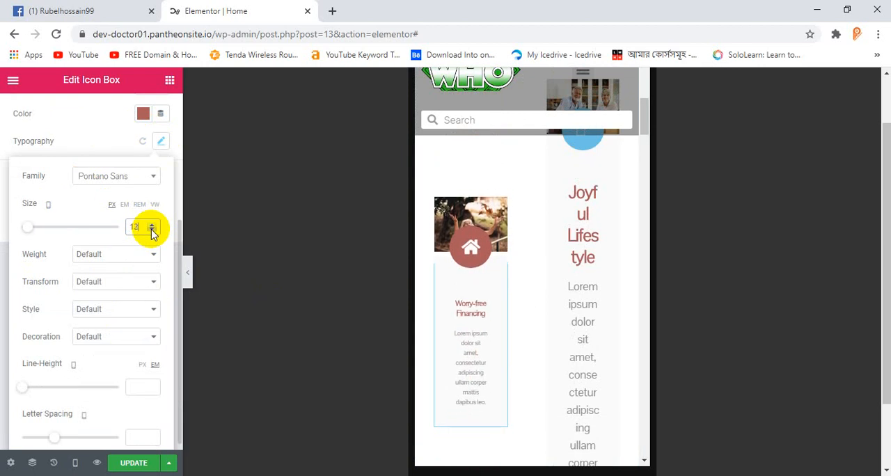
pyautogui.click(151, 231)
pyautogui.click(152, 231)
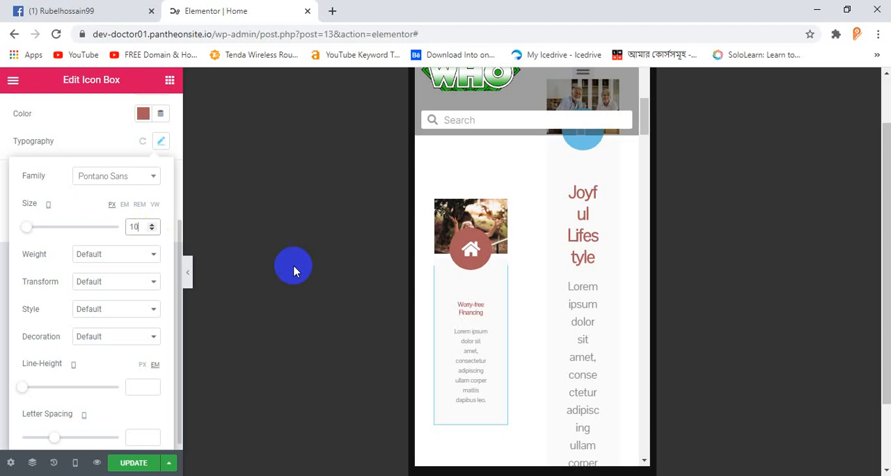
# Step: Compare the two cards under "What We Offer" and inspect the Worry-free Financing column's layout and style settings
pyautogui.click(612, 154)
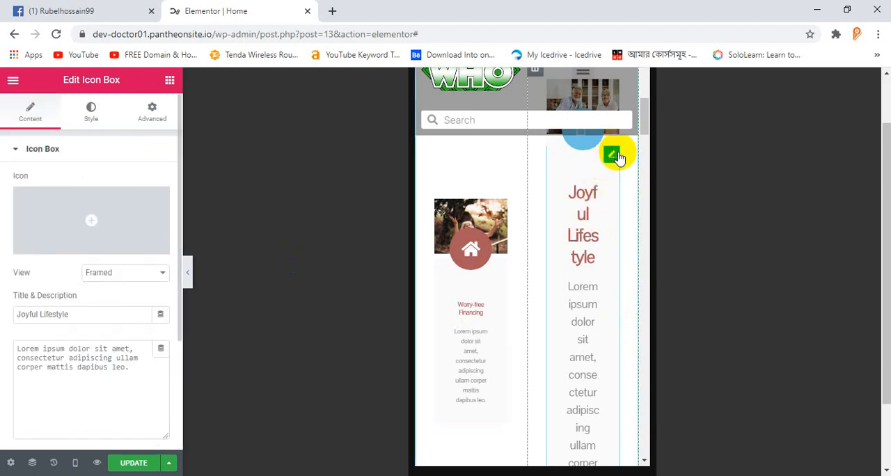
pyautogui.scroll(2, 547, 233)
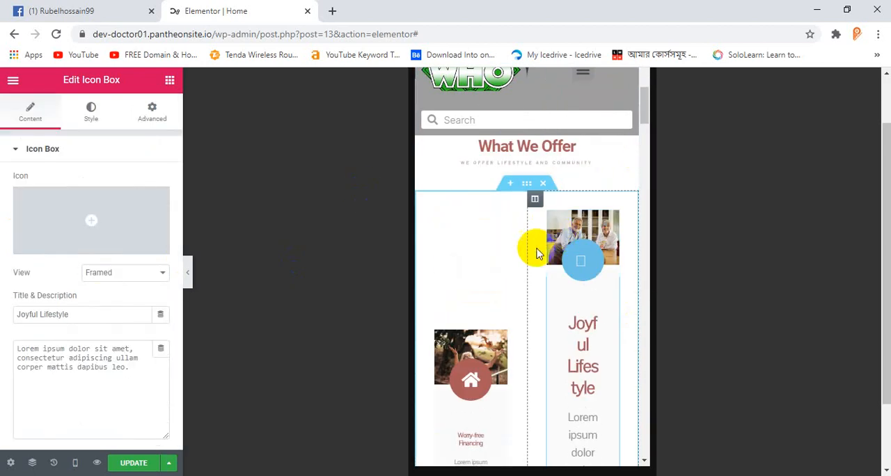
pyautogui.scroll(-2, 468, 237)
pyautogui.scroll(2, 467, 235)
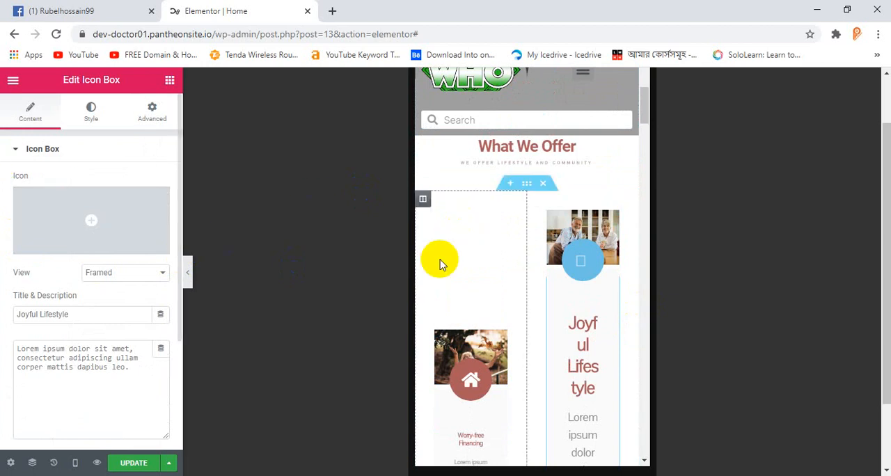
pyautogui.rightClick(458, 254)
pyautogui.click(510, 268)
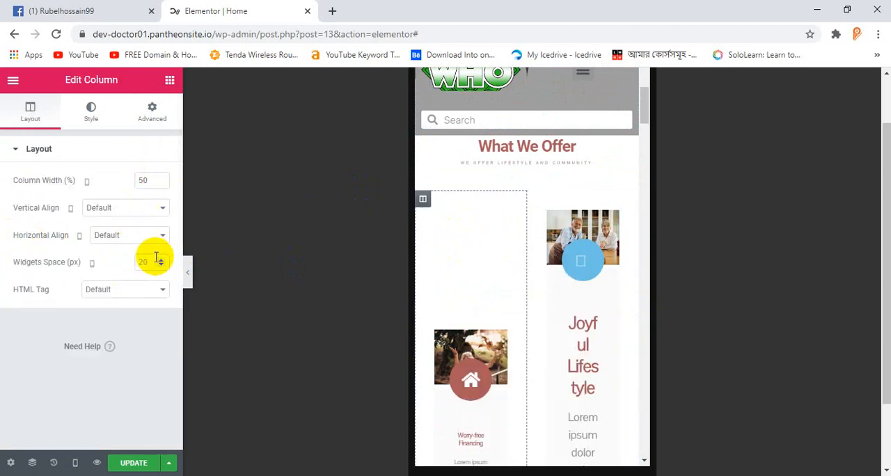
pyautogui.click(90, 113)
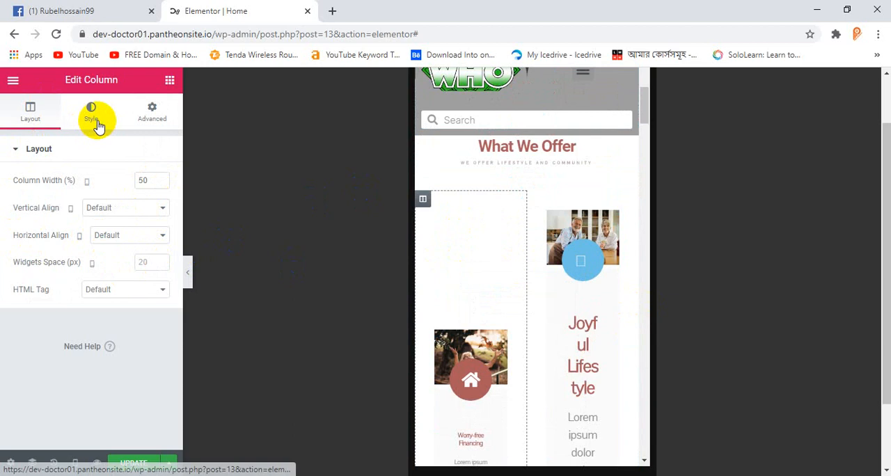
# Step: Examine the content and style settings of the Worry-free Financing card's image and how the card is positioned
pyautogui.rightClick(492, 336)
pyautogui.click(531, 288)
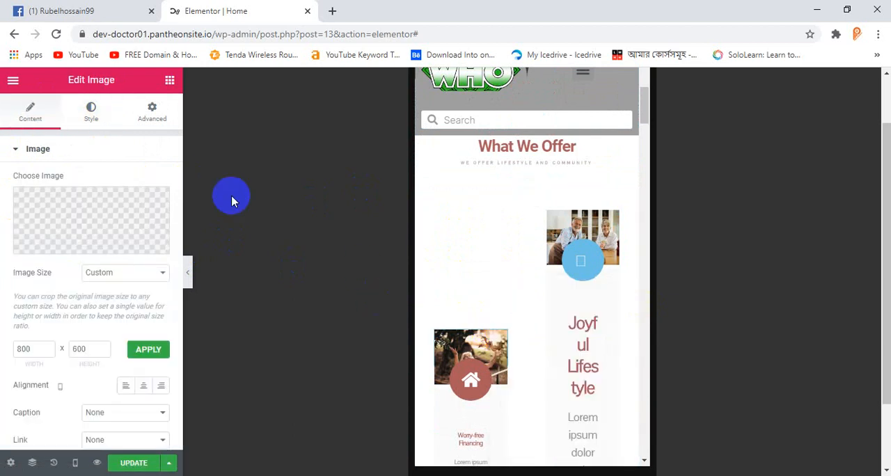
pyautogui.scroll(3, 94, 258)
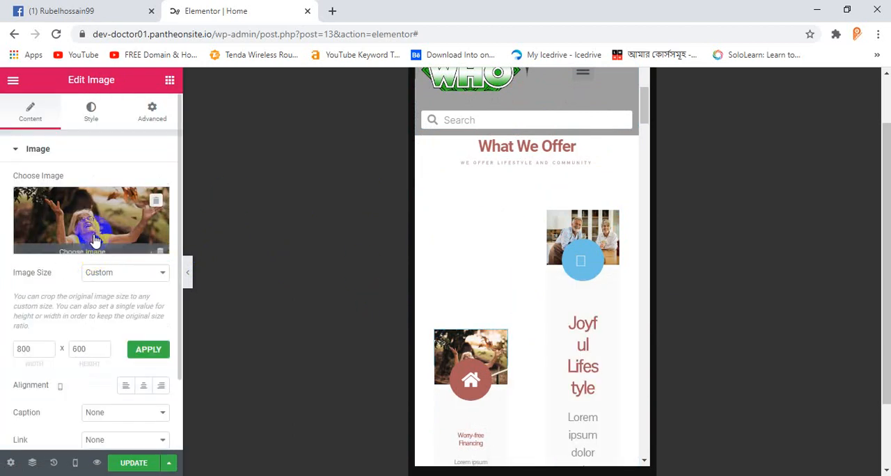
pyautogui.click(90, 113)
pyautogui.scroll(-2, 112, 259)
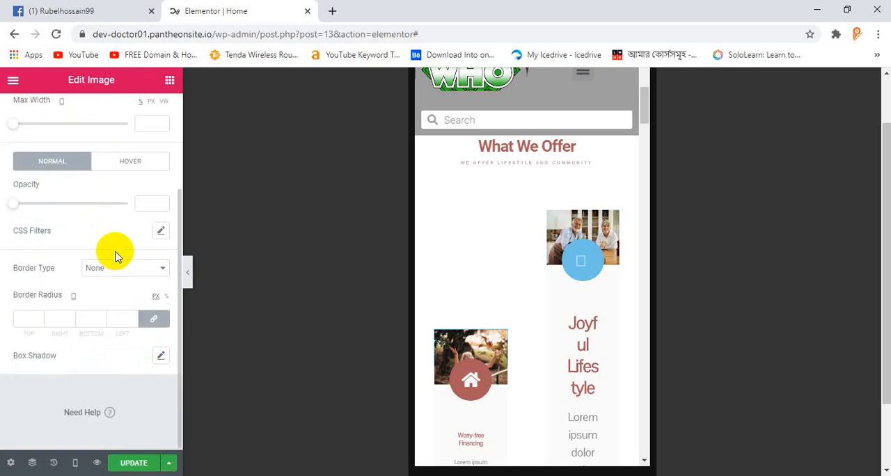
pyautogui.scroll(-2, 498, 340)
pyautogui.scroll(-2, 497, 340)
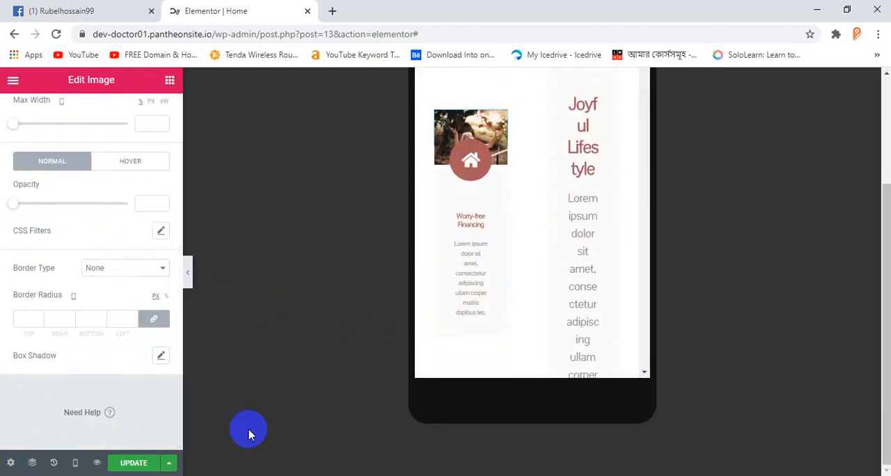
# Step: Undo the title and description font size changes on the Worry-free Financing icon box
pyautogui.scroll(2, 520, 238)
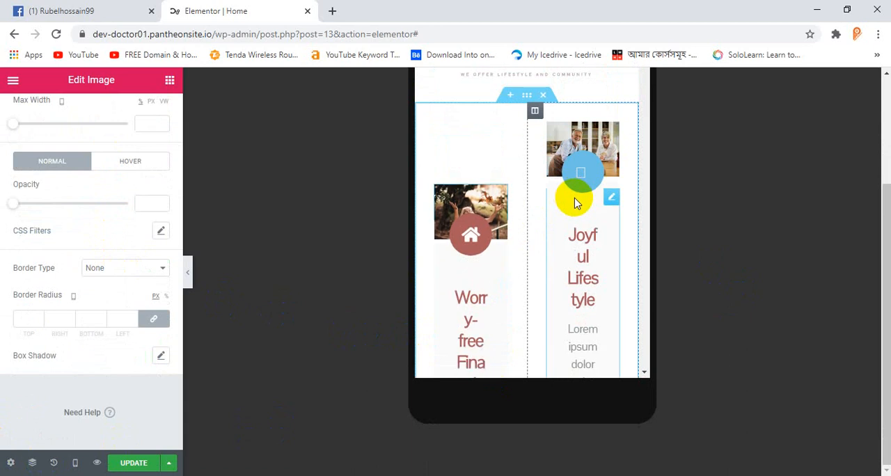
pyautogui.scroll(-1, 575, 213)
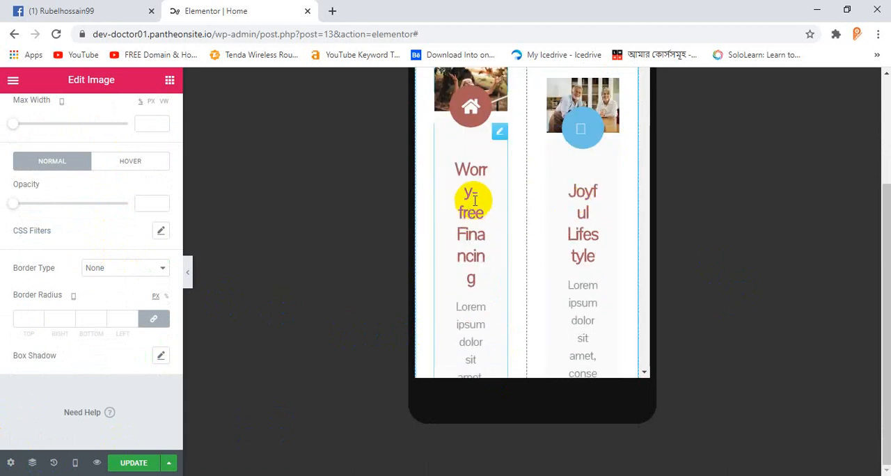
# Step: Set the Worry-free Financing icon box's title font size to 12 px for mobile
pyautogui.click(504, 135)
pyautogui.scroll(-1, 129, 223)
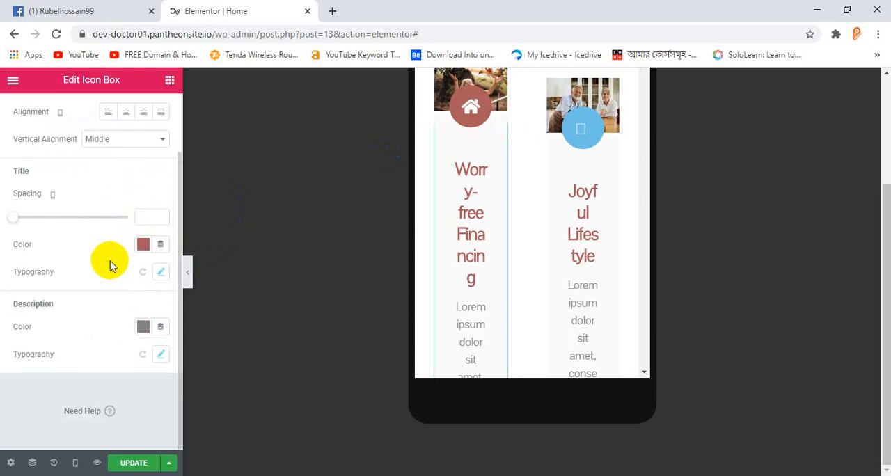
pyautogui.scroll(1, 67, 244)
pyautogui.scroll(-1, 119, 249)
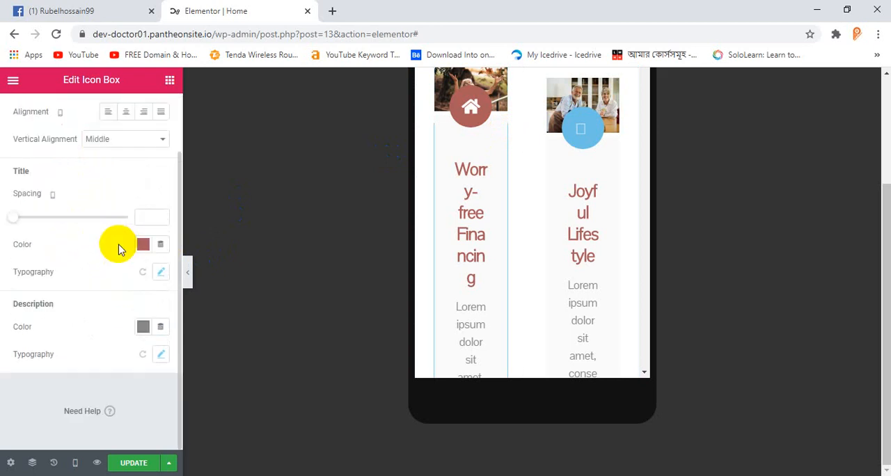
pyautogui.click(158, 272)
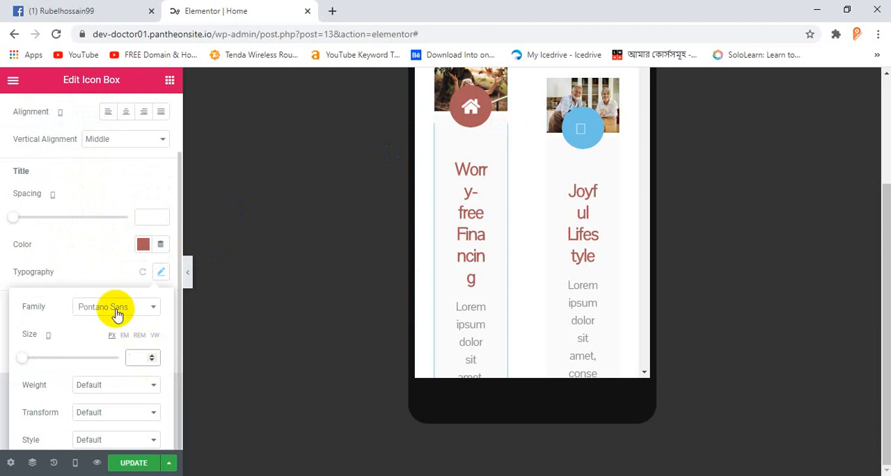
pyautogui.write('10')
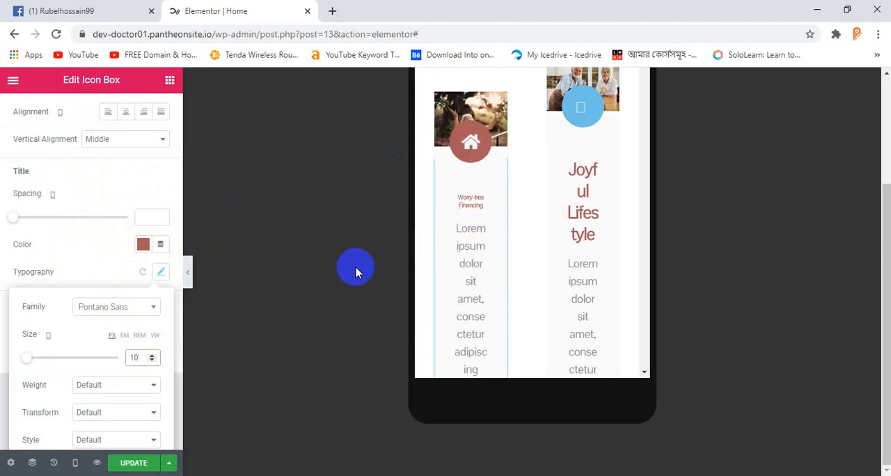
pyautogui.press('Up')
pyautogui.press('Up')
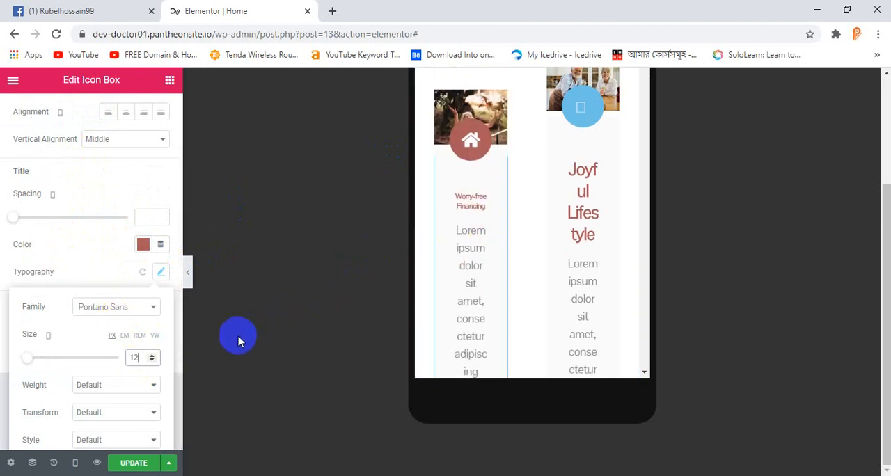
pyautogui.scroll(-2, 144, 322)
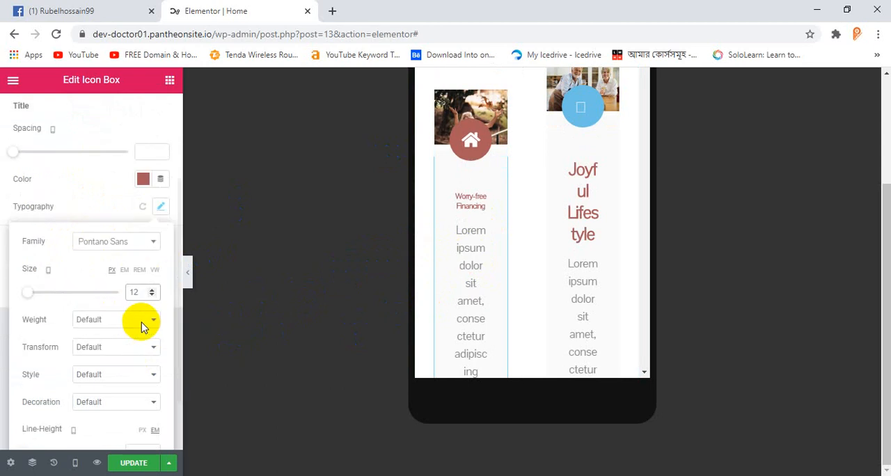
pyautogui.scroll(2, 134, 201)
pyautogui.click(160, 261)
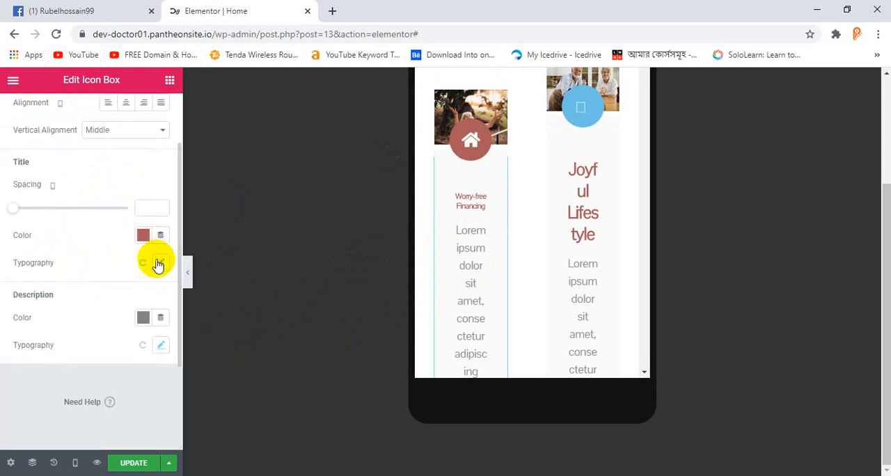
# Step: Set the Worry-free Financing description's mobile font size to 10 px, trying 7 px on the way
pyautogui.click(164, 348)
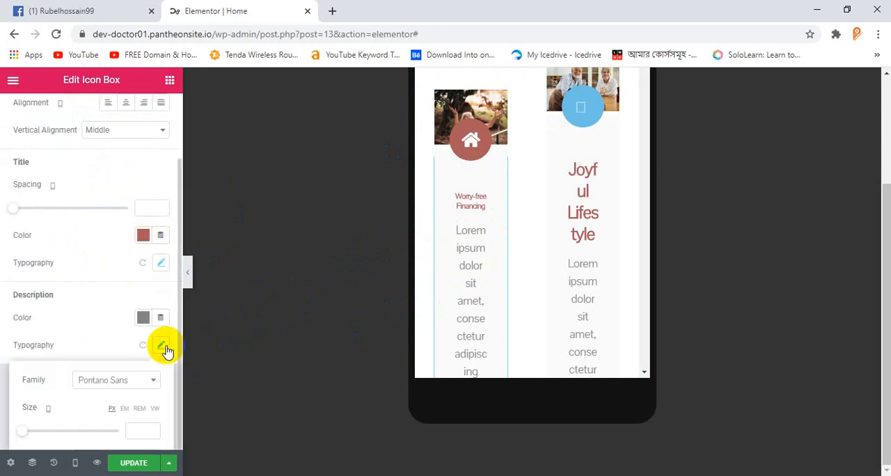
pyautogui.scroll(-3, 160, 354)
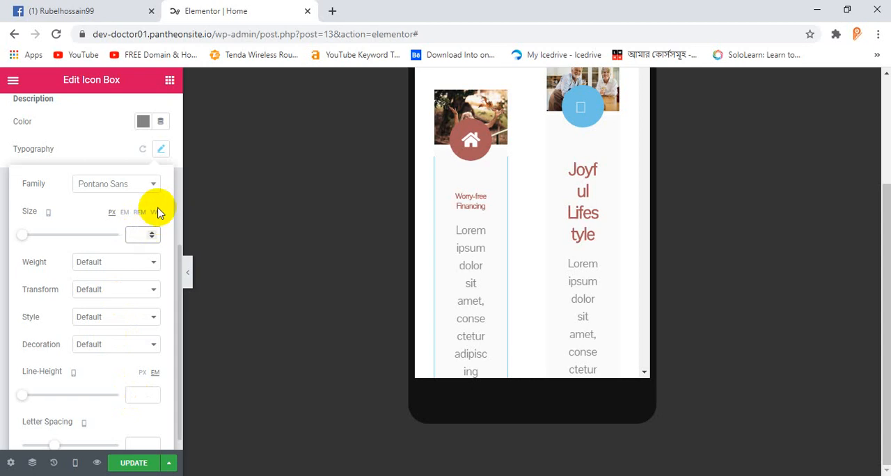
pyautogui.write('7')
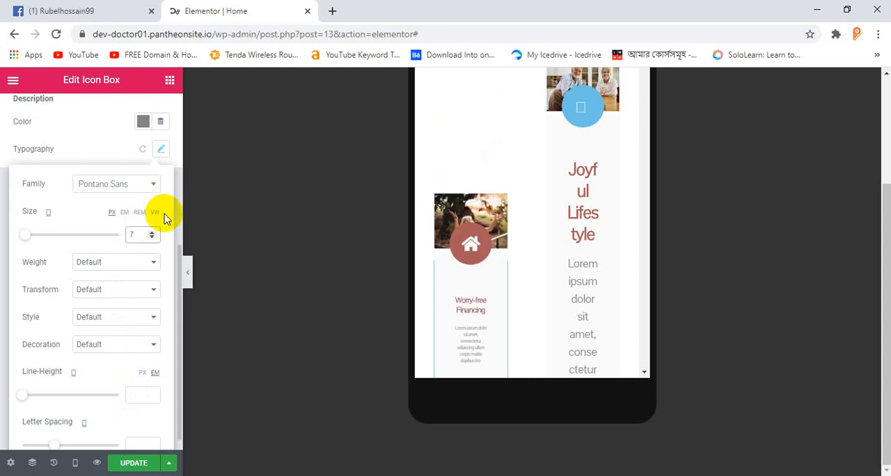
pyautogui.press('BackSpace')
pyautogui.write('10')
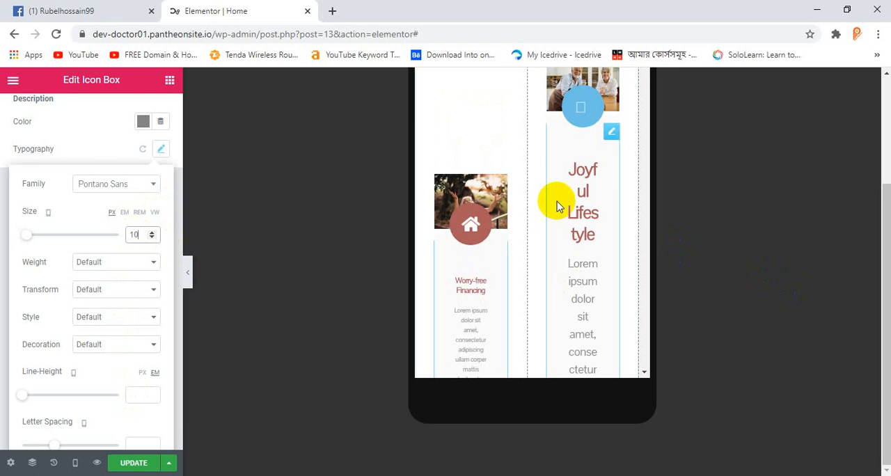
# Step: Set the Joyful Lifestyle icon box's title font size to 12 px for mobile
pyautogui.scroll(1, 543, 187)
pyautogui.scroll(2, 550, 202)
pyautogui.scroll(-2, 577, 220)
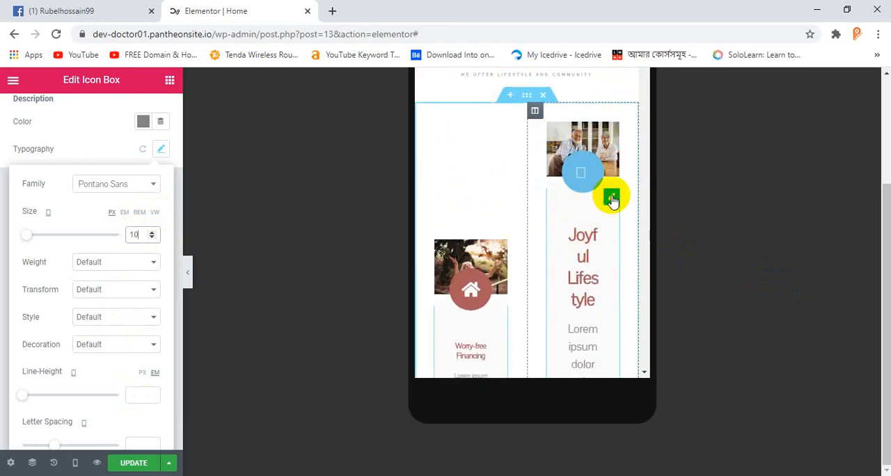
pyautogui.click(611, 200)
pyautogui.click(91, 112)
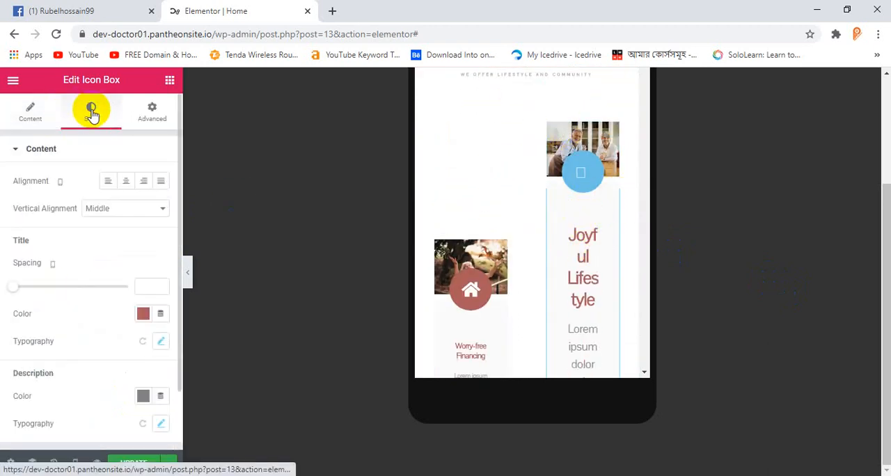
pyautogui.scroll(-1, 112, 268)
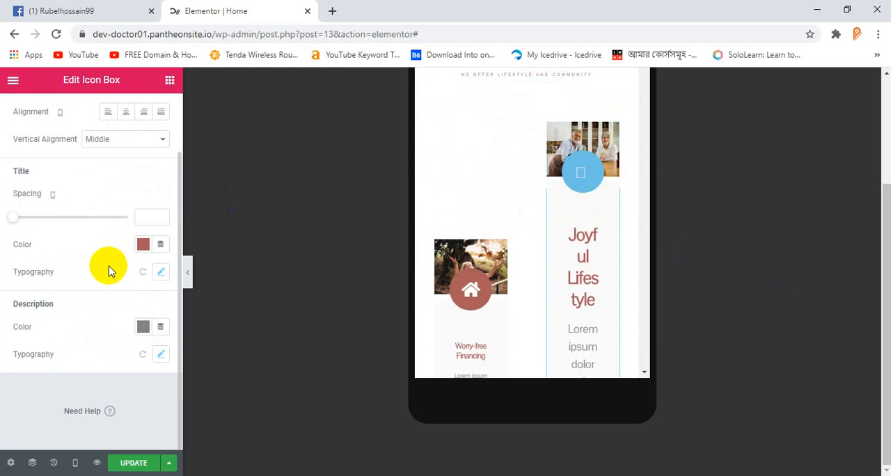
pyautogui.click(159, 271)
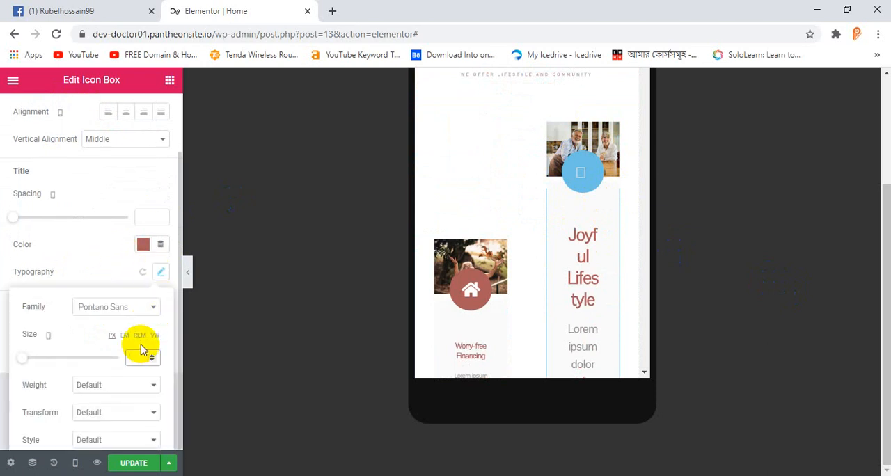
pyautogui.click(141, 348)
pyautogui.write('10')
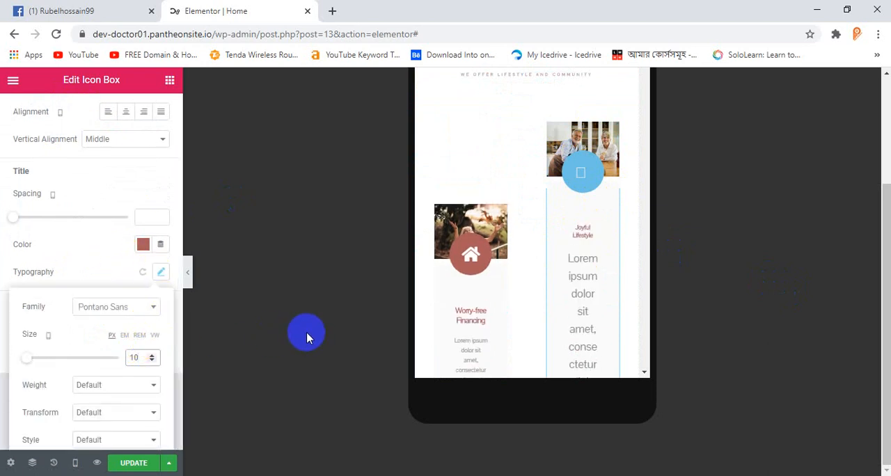
pyautogui.press('Up')
pyautogui.press('Up')
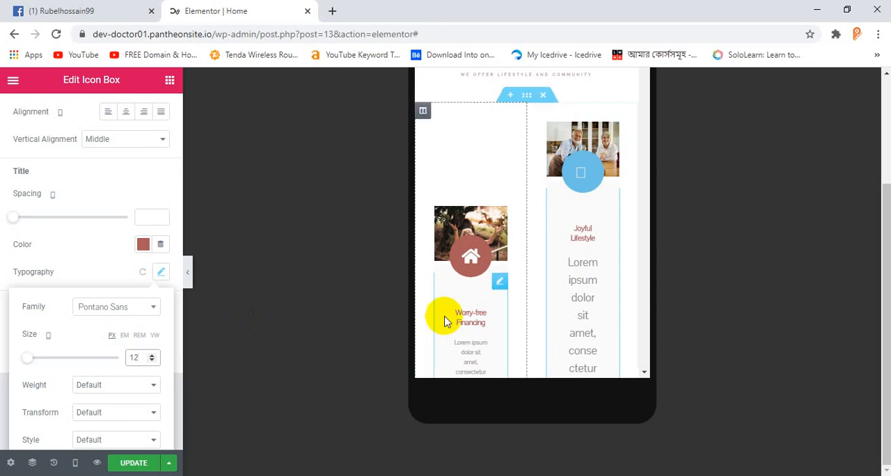
# Step: Reopen the Joyful Lifestyle icon box for editing and bring up its description style settings
pyautogui.rightClick(571, 282)
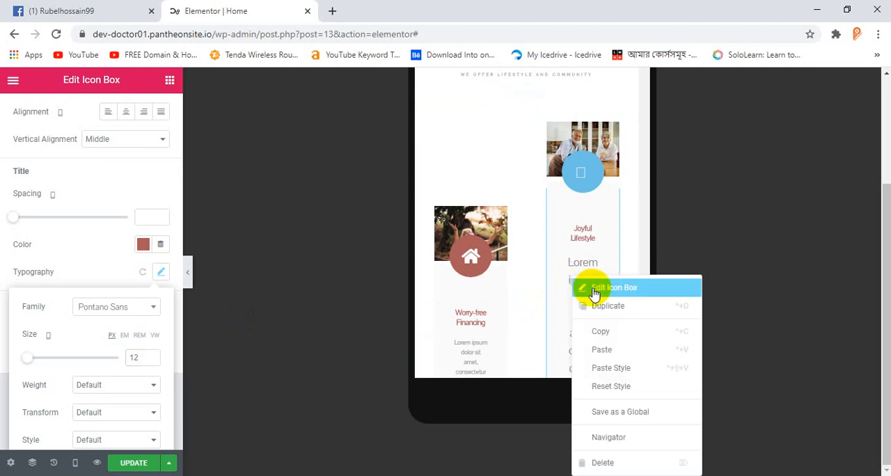
pyautogui.click(595, 291)
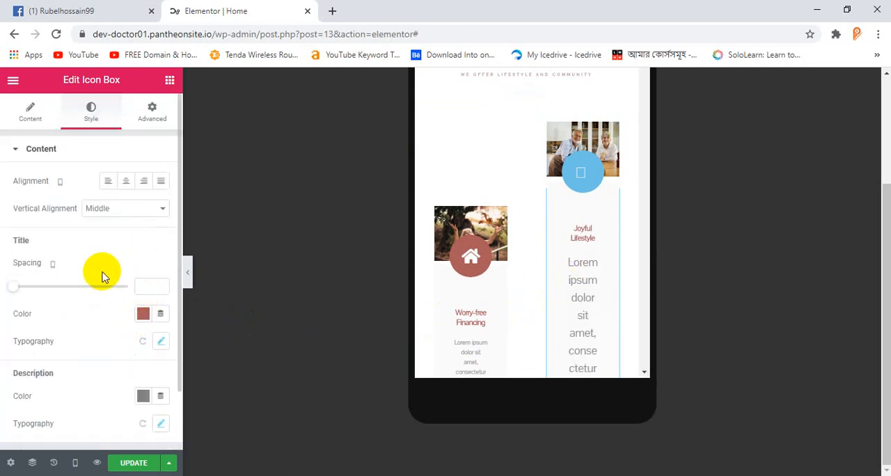
pyautogui.scroll(-1, 94, 273)
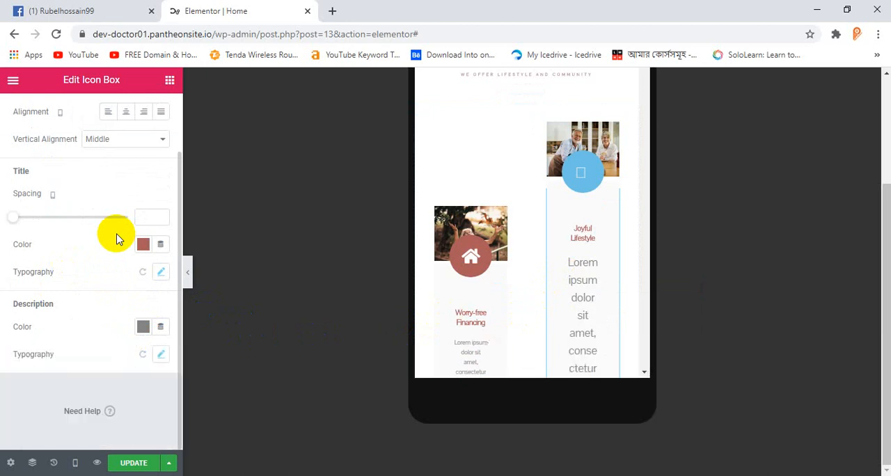